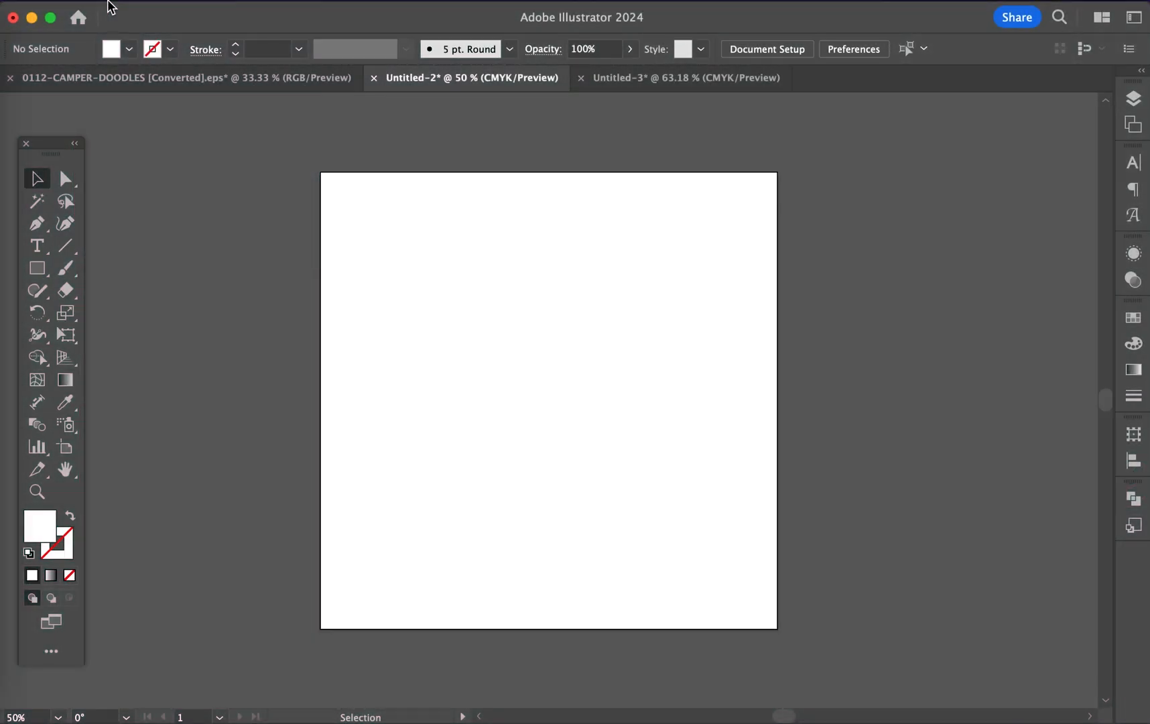
In the document setup, set the first transparency grid colour to bright blue and enable Simulate Colored Paper
click(100, 2)
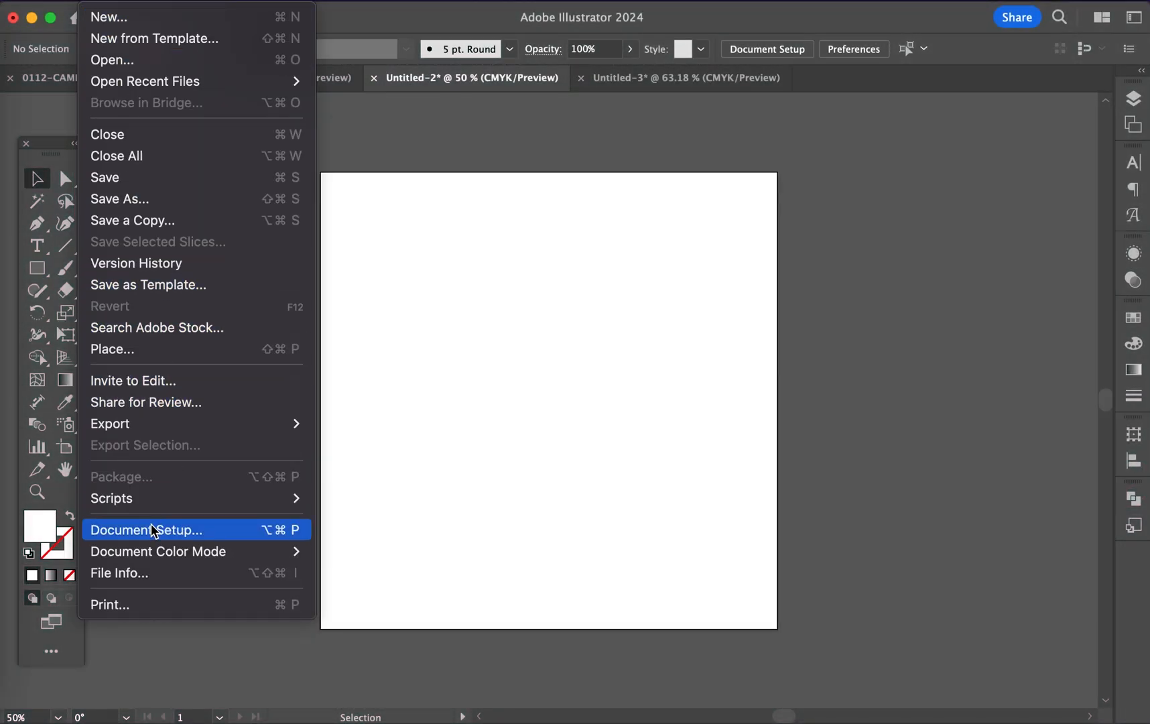
click(189, 531)
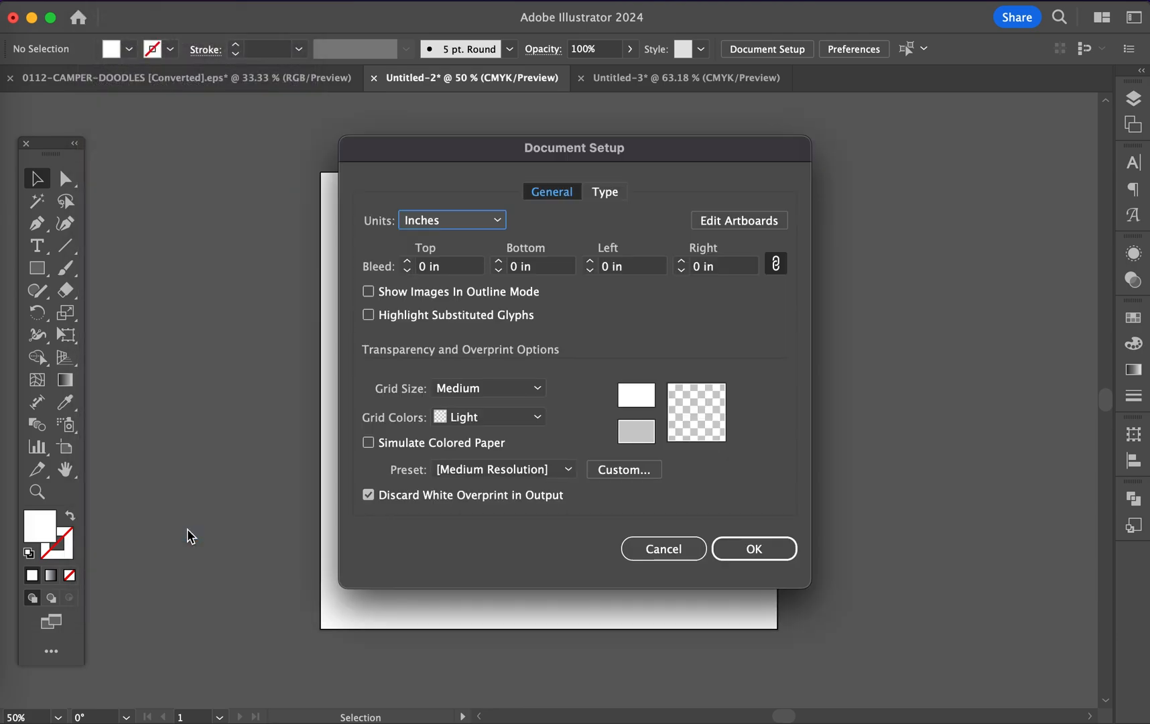
click(636, 402)
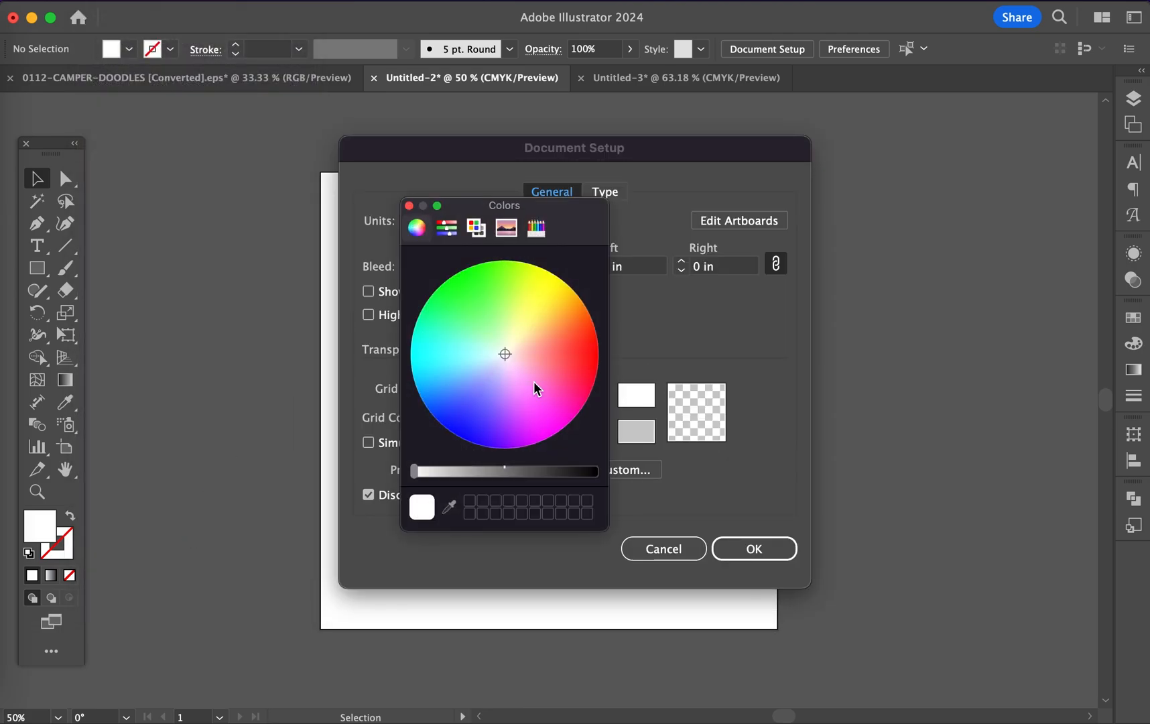
click(469, 418)
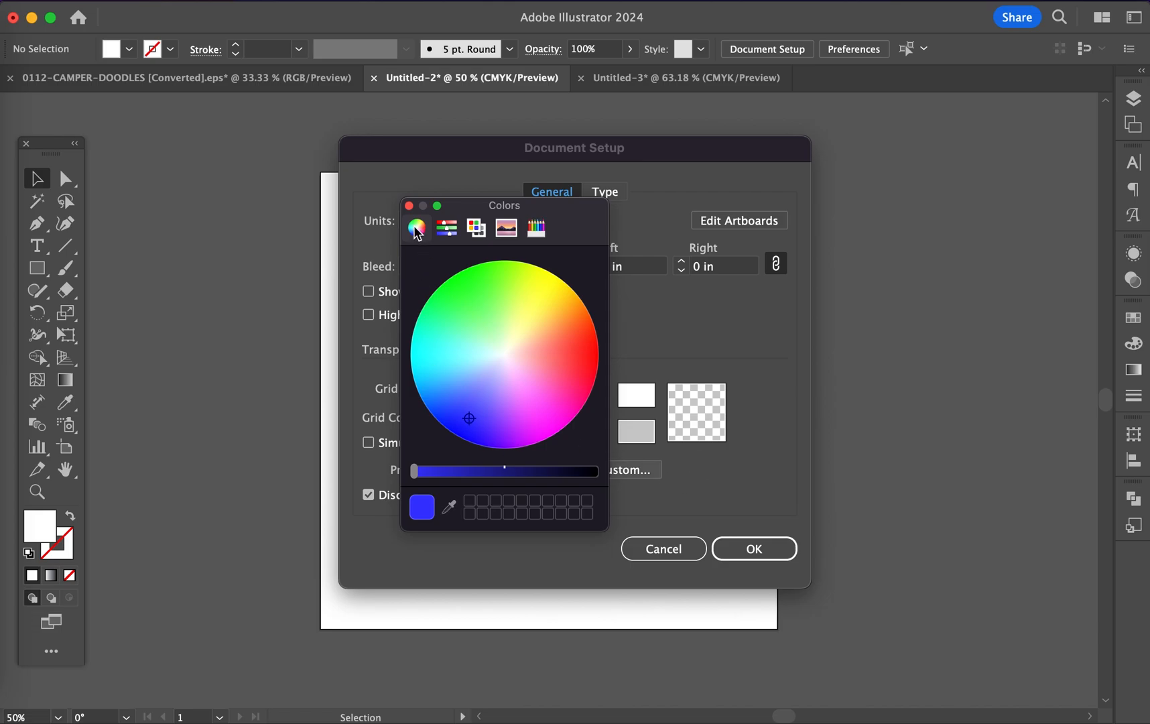
click(408, 207)
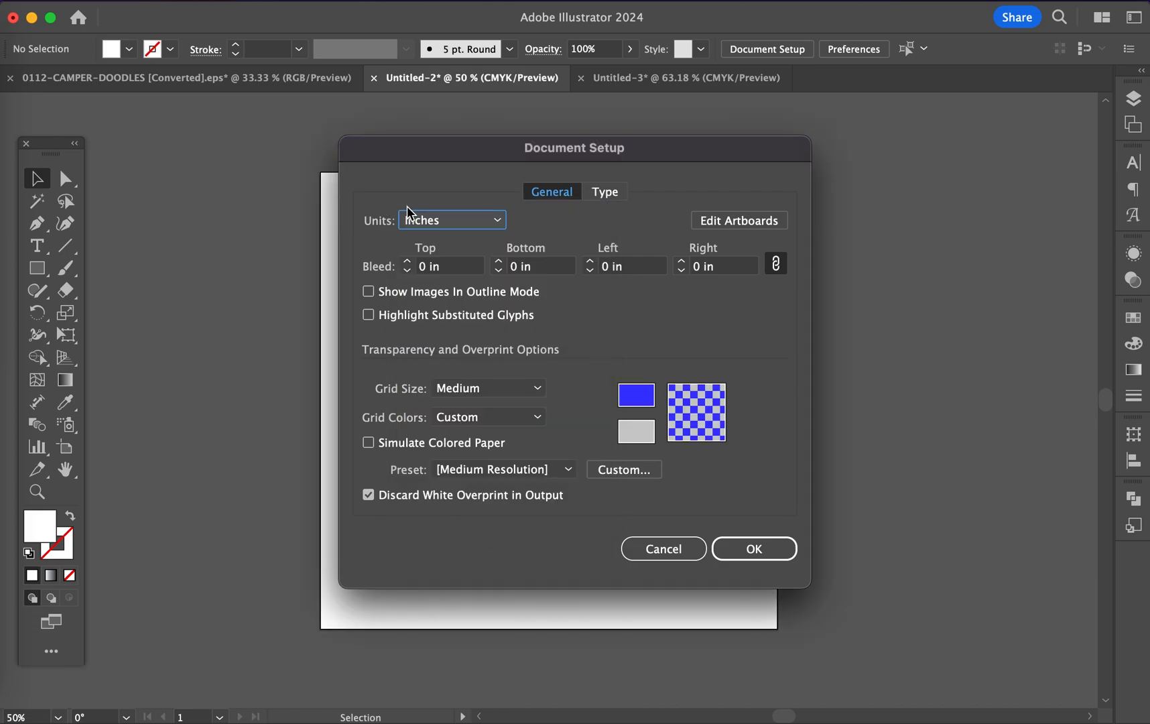
click(369, 443)
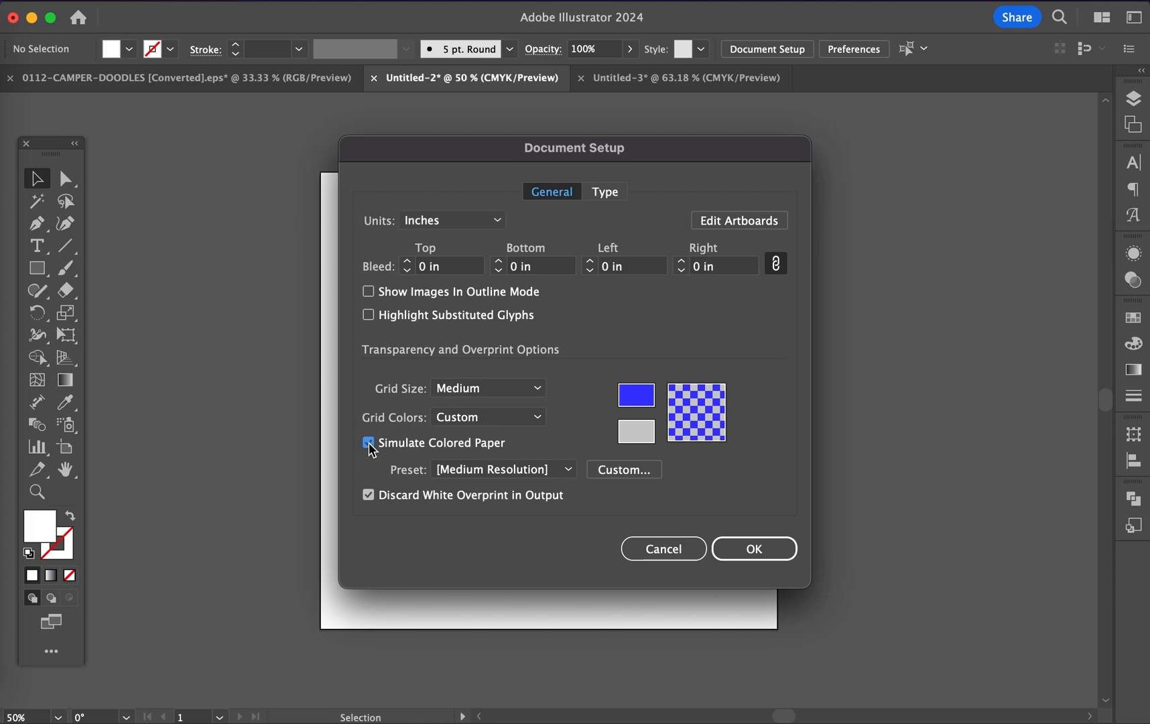
click(751, 551)
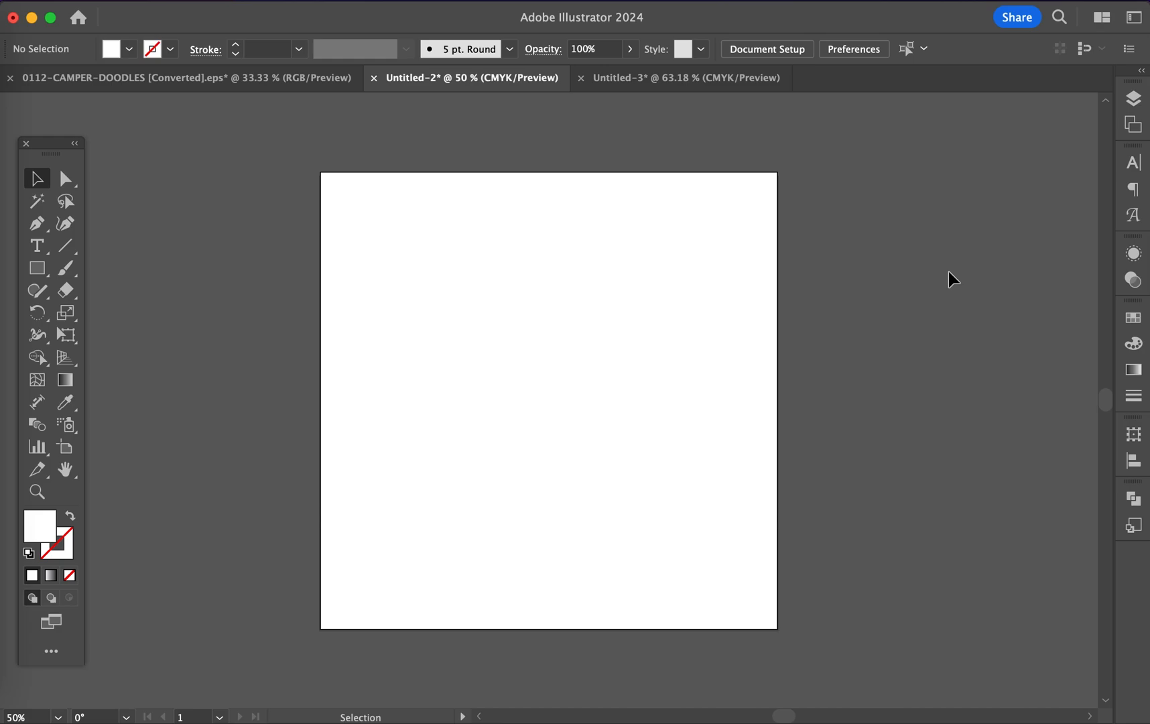
Redraw the view by fitting the artboard to the window and zooming back out to check its paper colour
click(877, 262)
click(815, 268)
scroll(656, 303, right, 1)
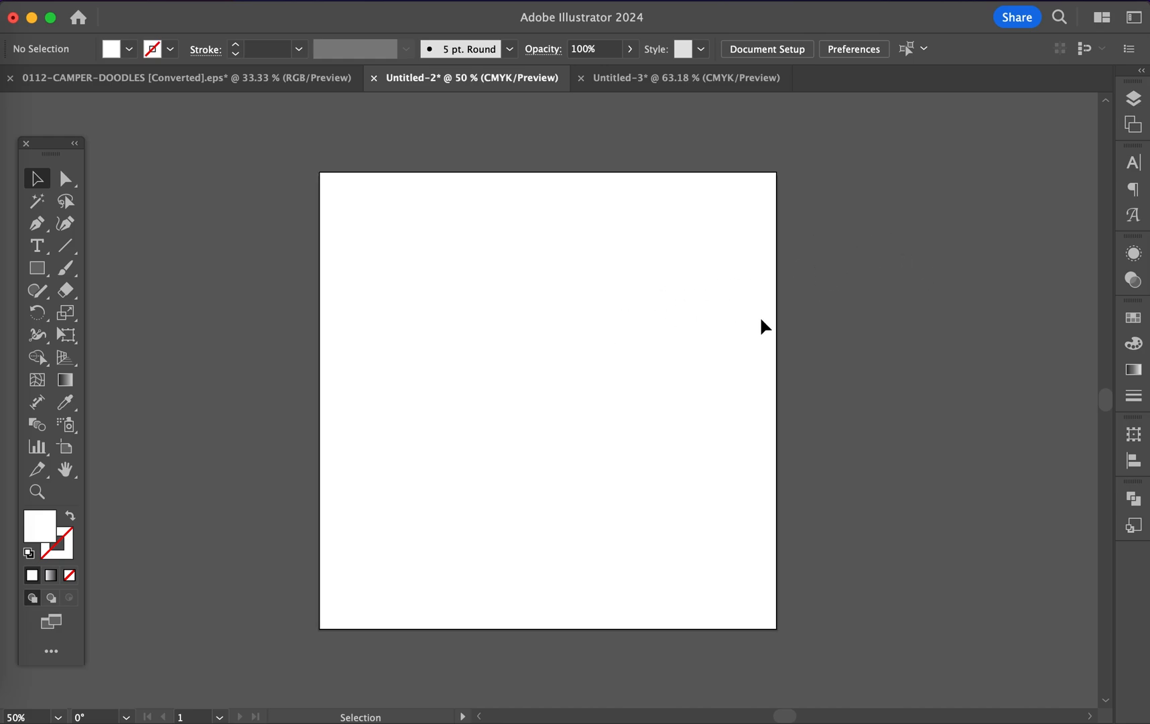
key(space)
drag(403, 441, 290, 439)
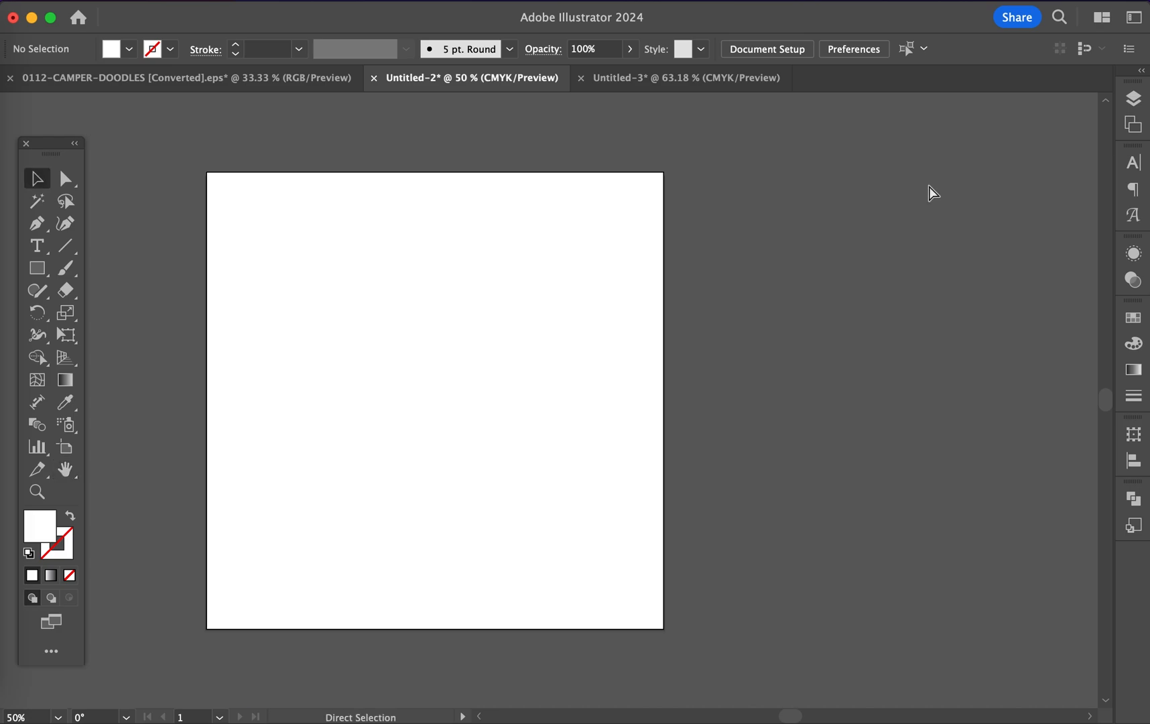
key(super+0)
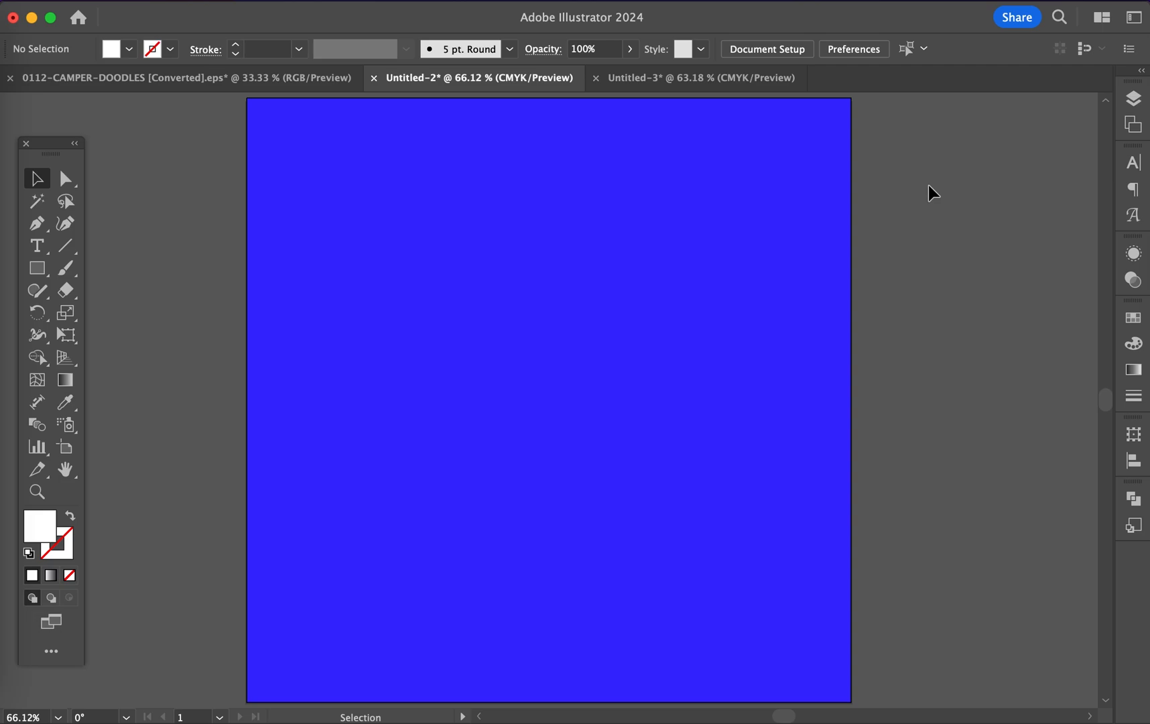
key(super+minus)
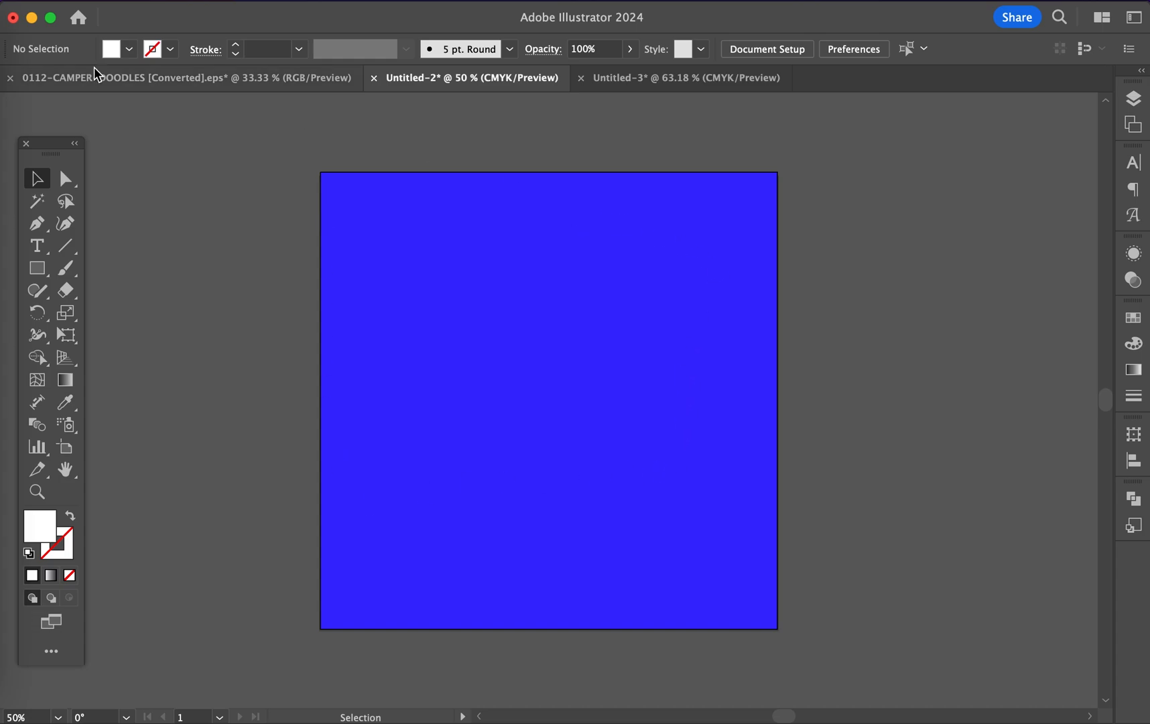
Change the first transparency grid colour in the document setup to a very pale green
click(113, 3)
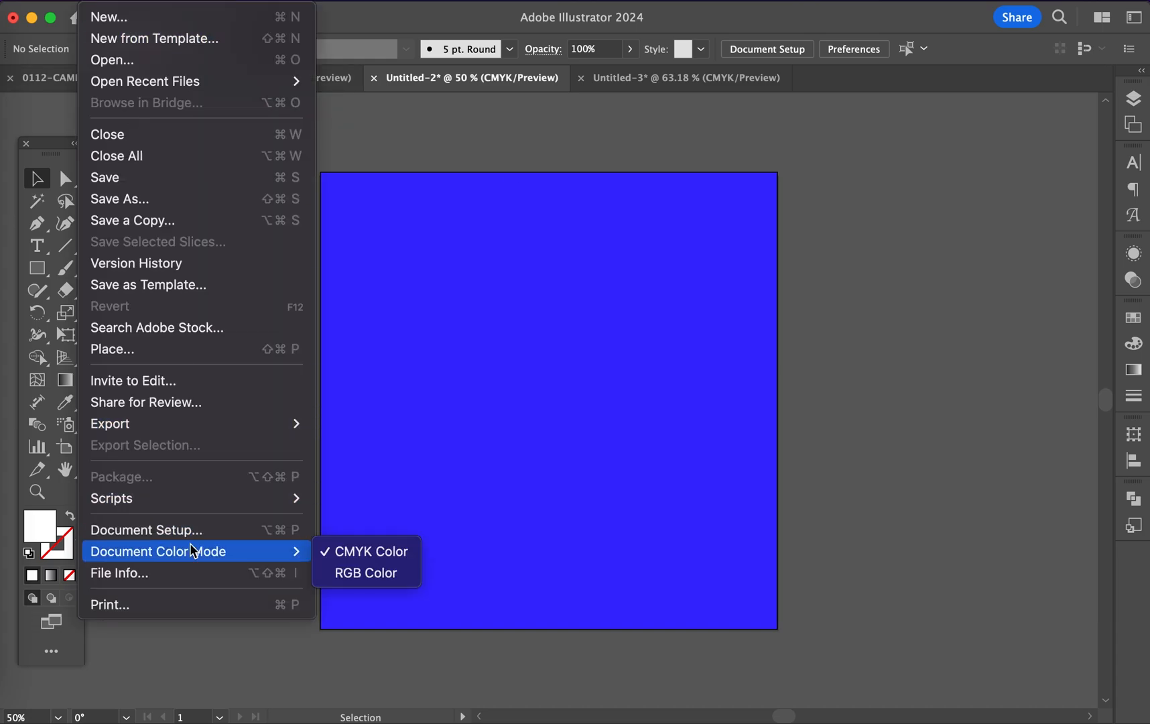
click(173, 529)
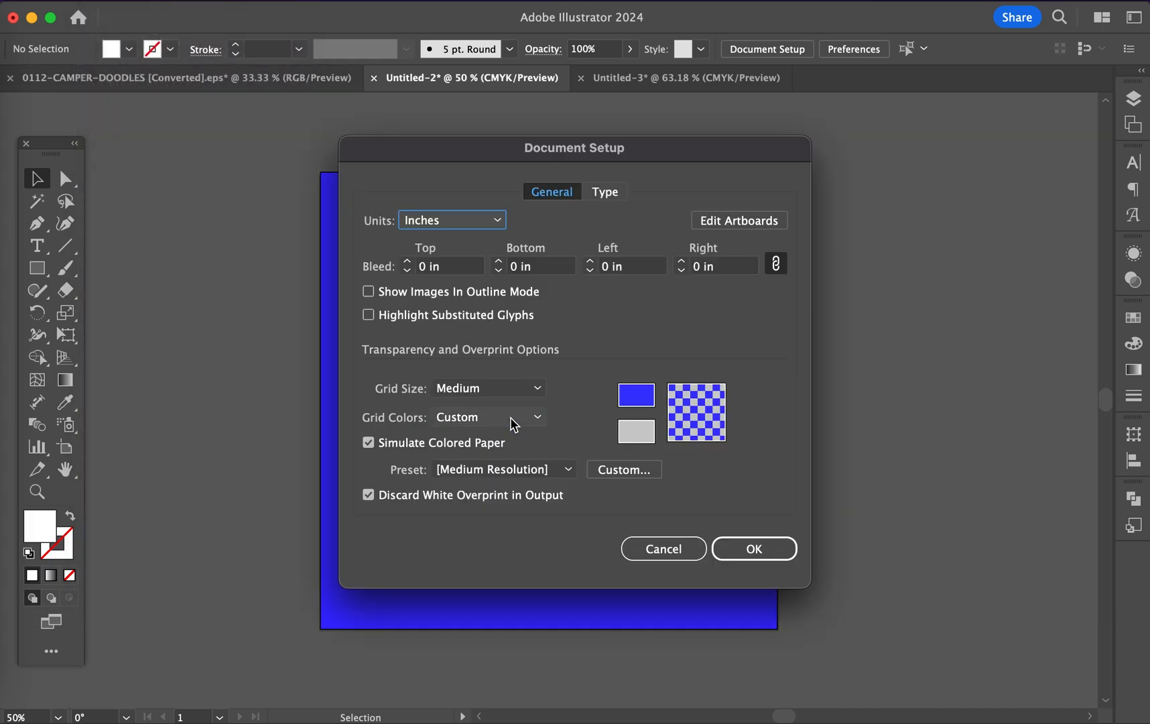
click(636, 397)
click(502, 350)
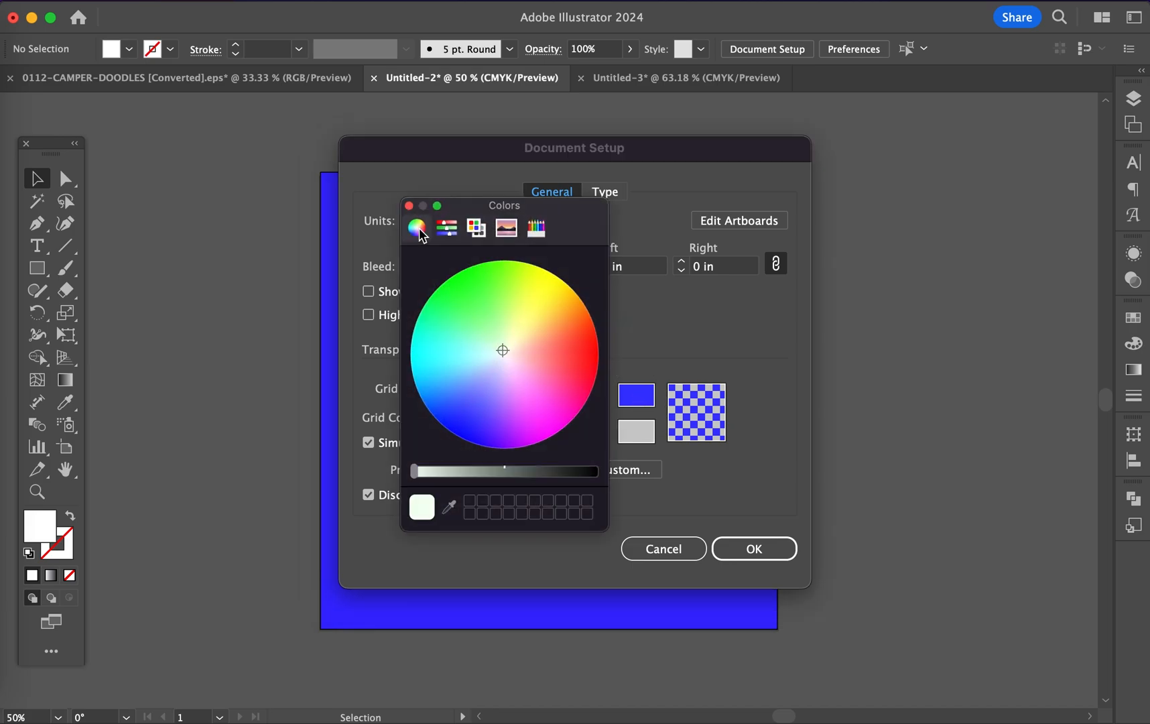
click(409, 206)
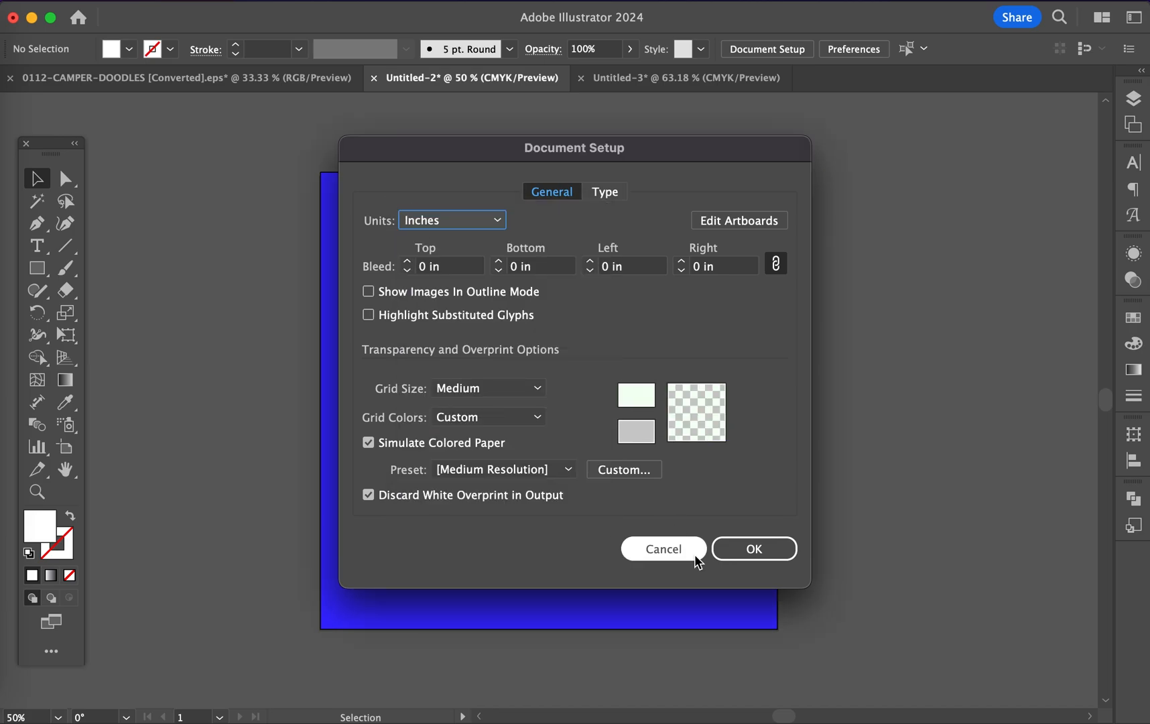
click(761, 554)
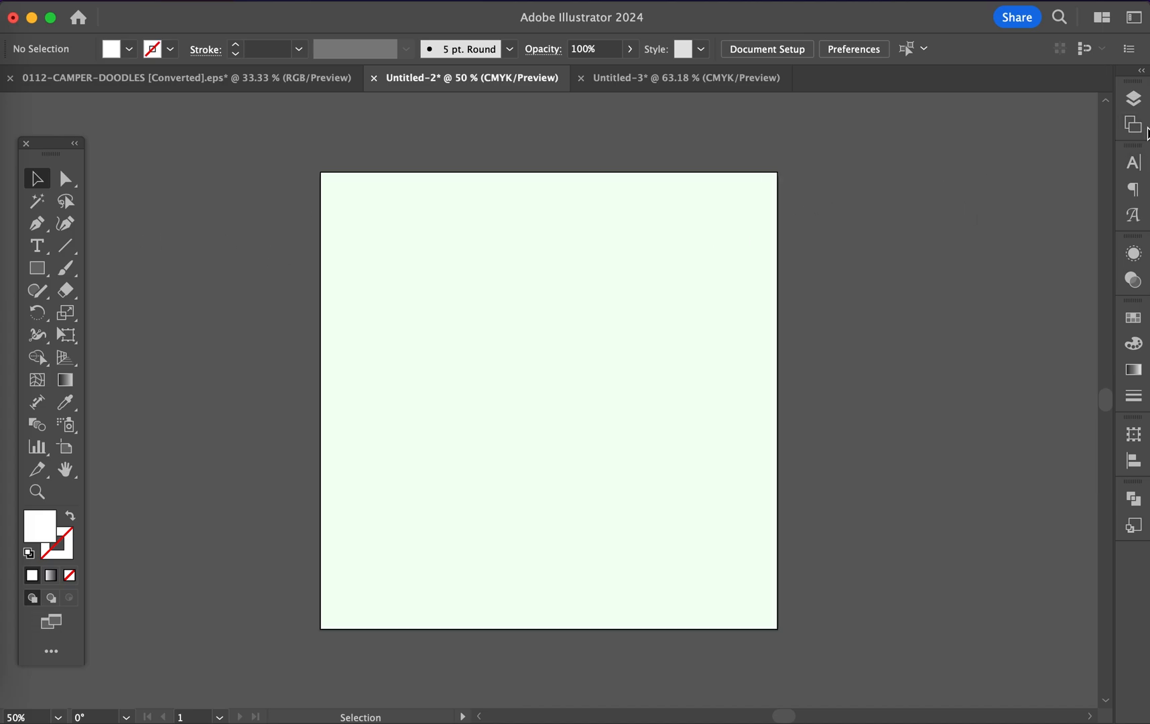
Create a 10 in by 10 in rectangle on the artboard with the Rectangle tool
click(39, 270)
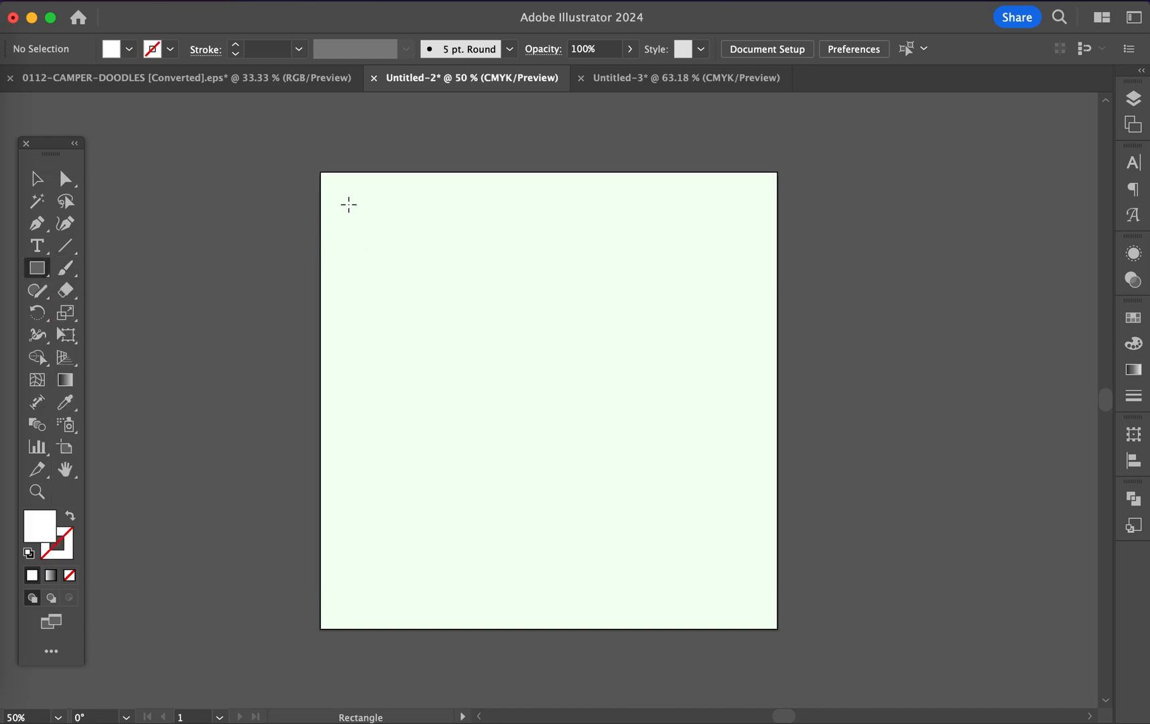
click(348, 203)
text(10)
key(Tab)
text(1)
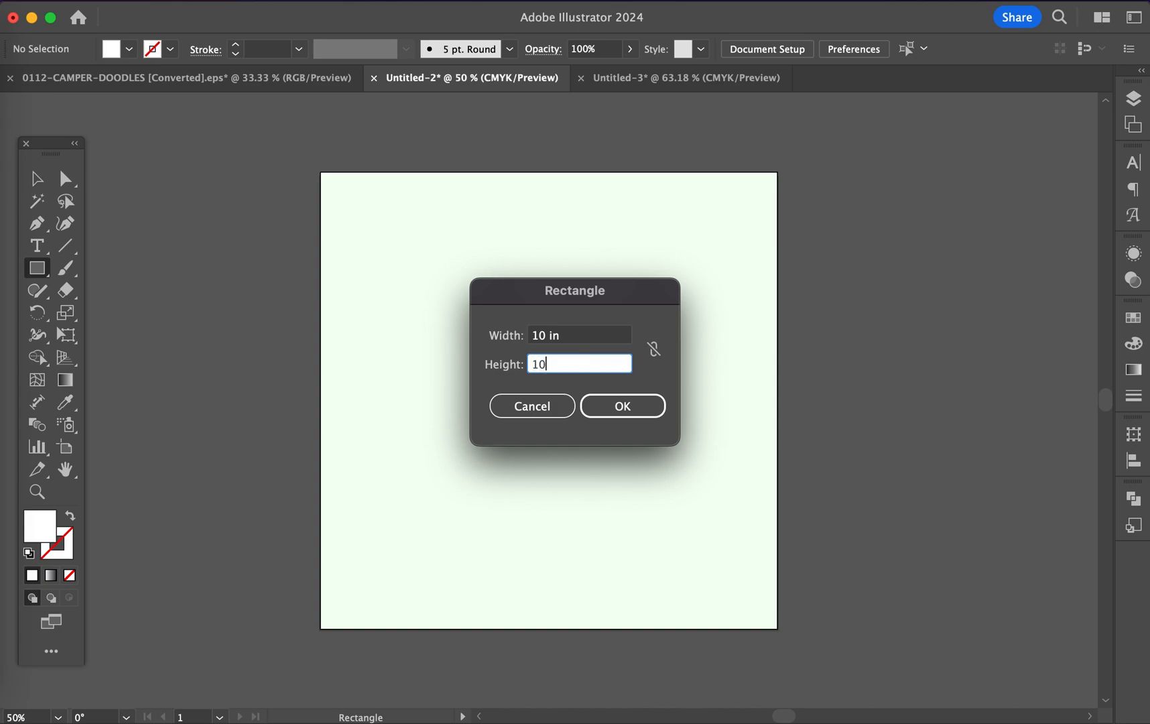
click(615, 404)
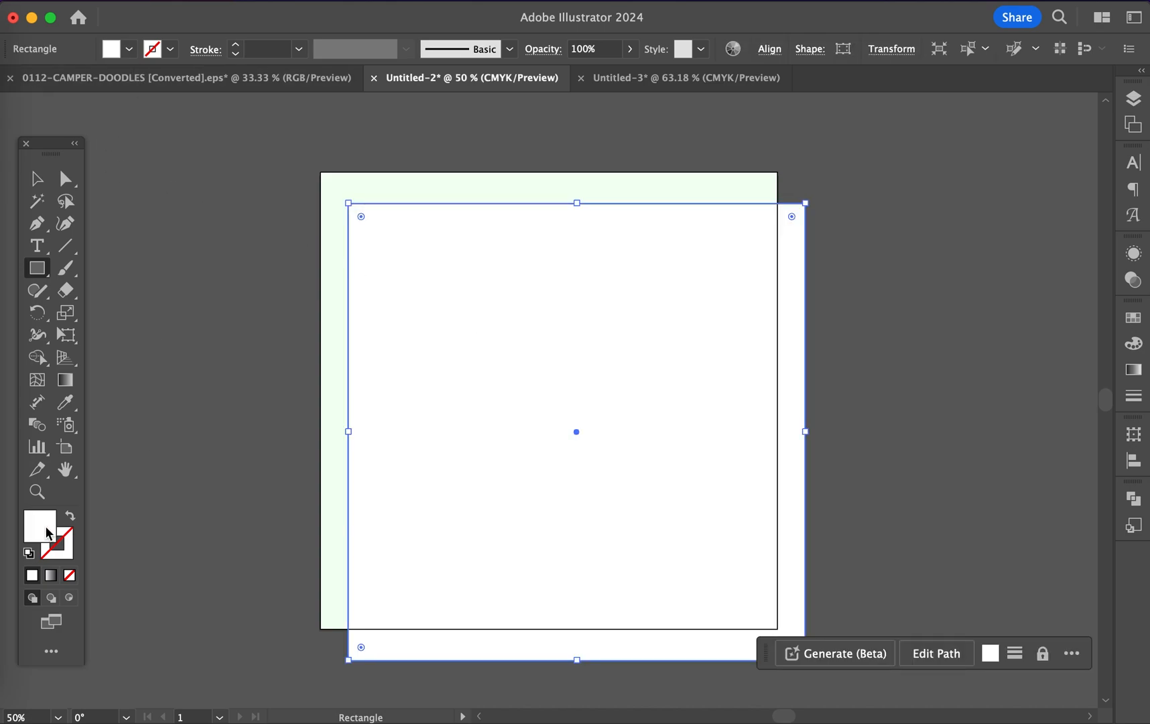
Fill the square with a muted purple chosen in the Color Picker
click(129, 50)
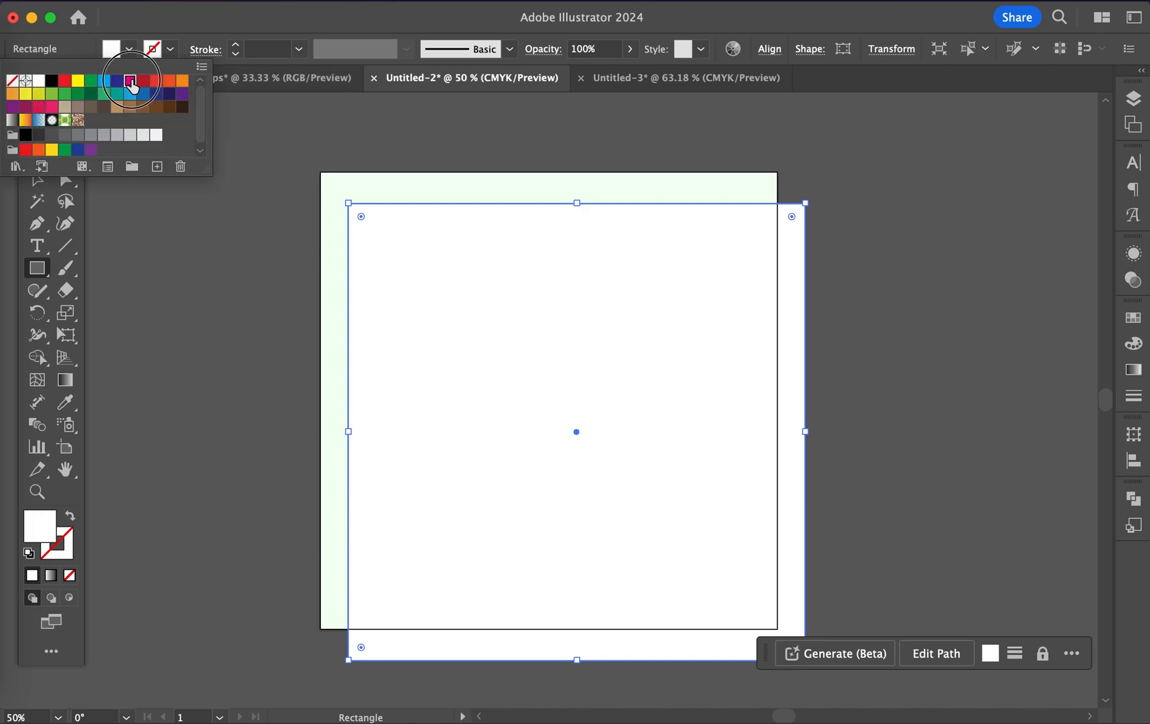
click(130, 82)
double_click(38, 531)
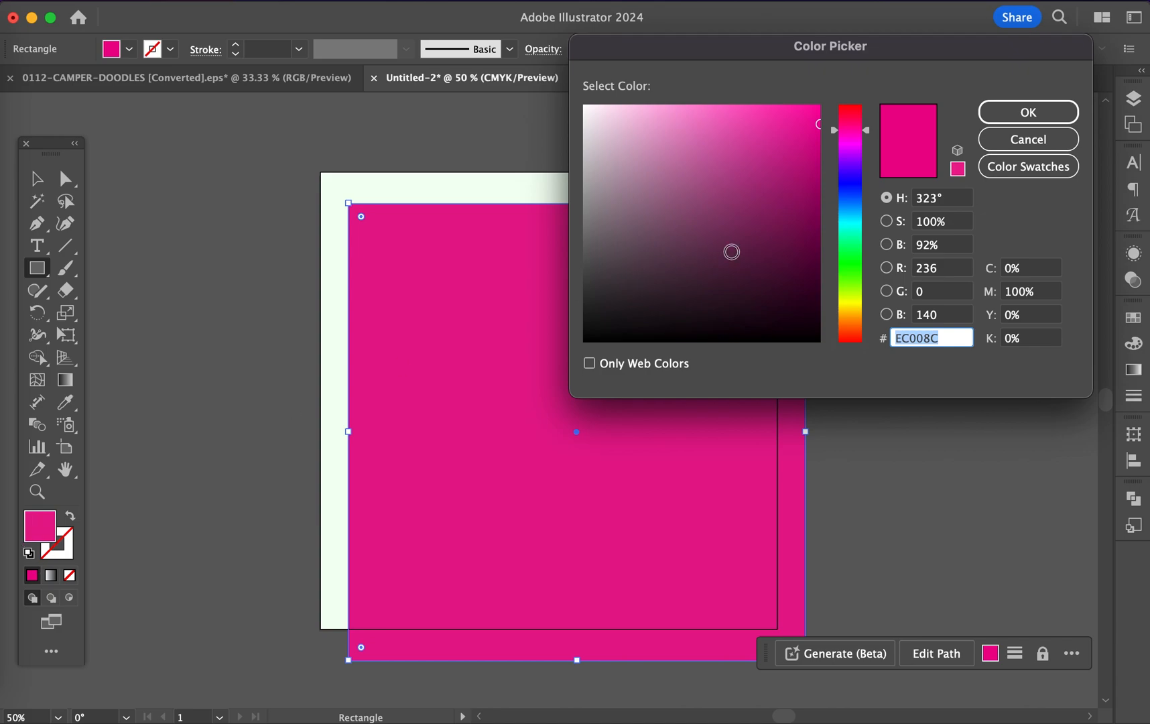
click(852, 177)
click(755, 171)
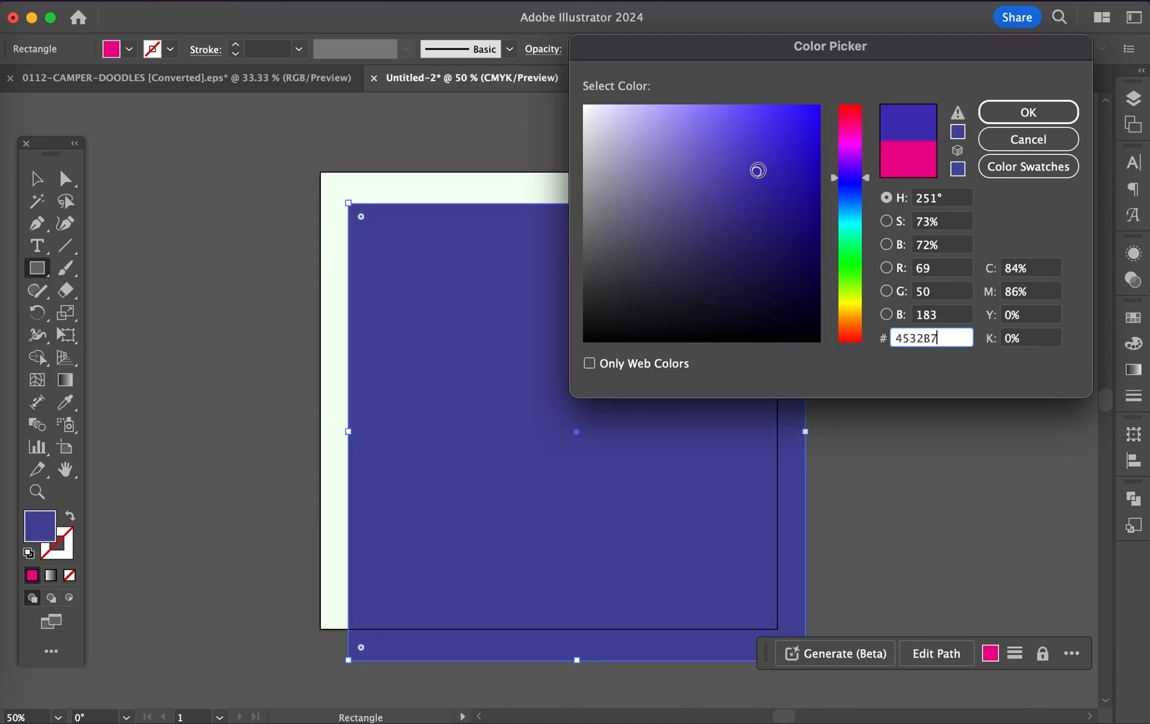
click(703, 145)
click(1027, 112)
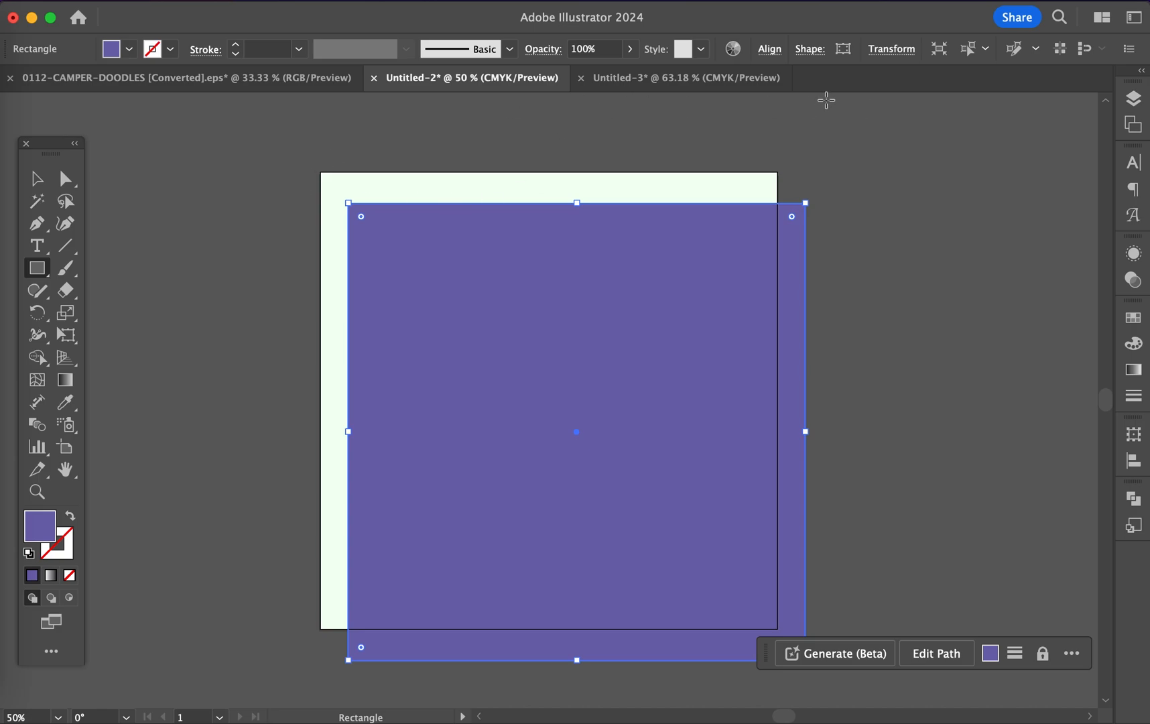
Align the purple square to the artboard's horizontal and vertical centre
click(1133, 460)
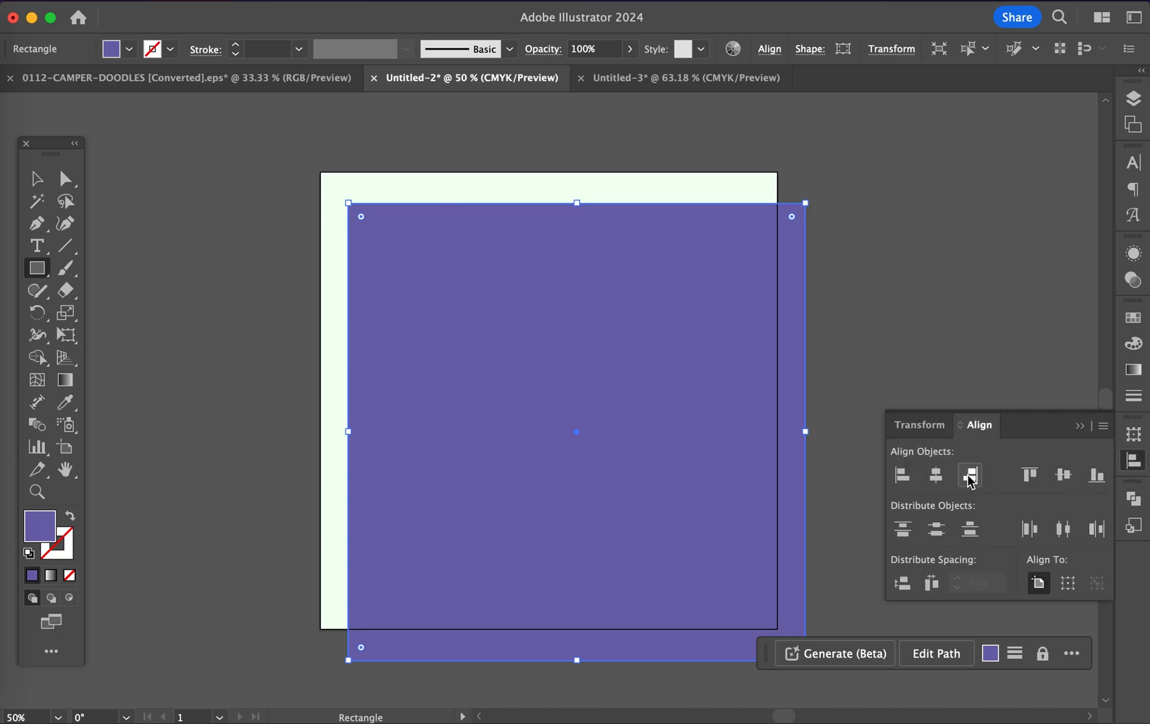
click(940, 475)
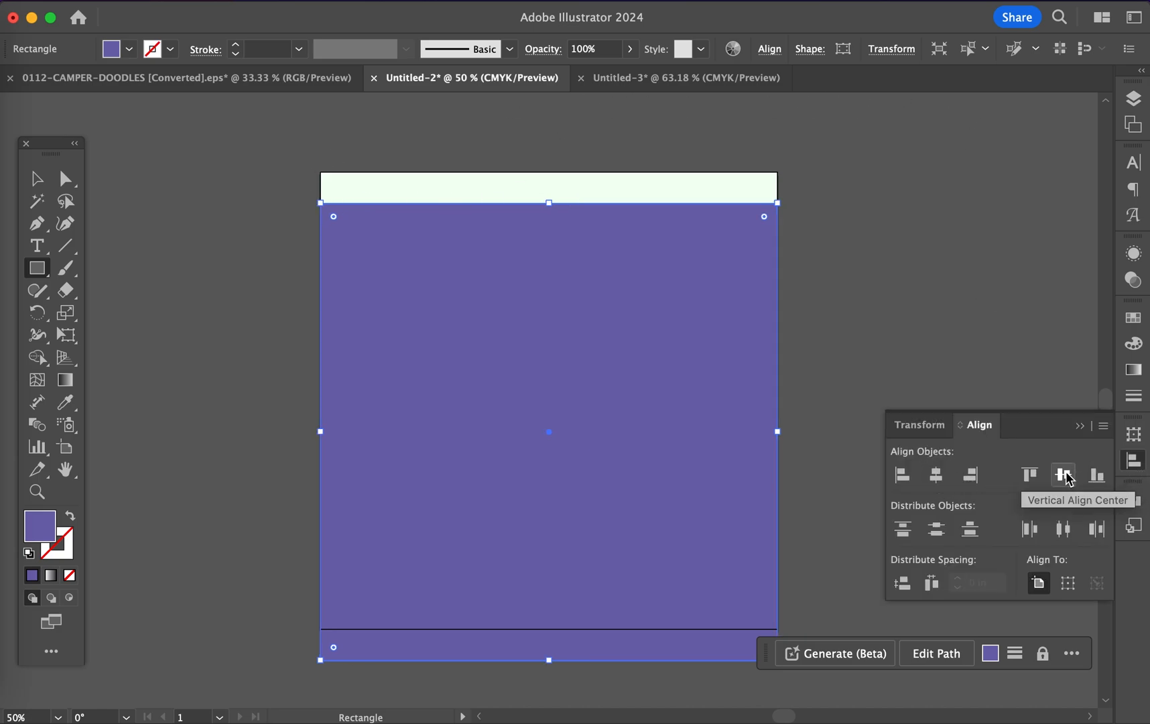
click(1066, 474)
click(1133, 460)
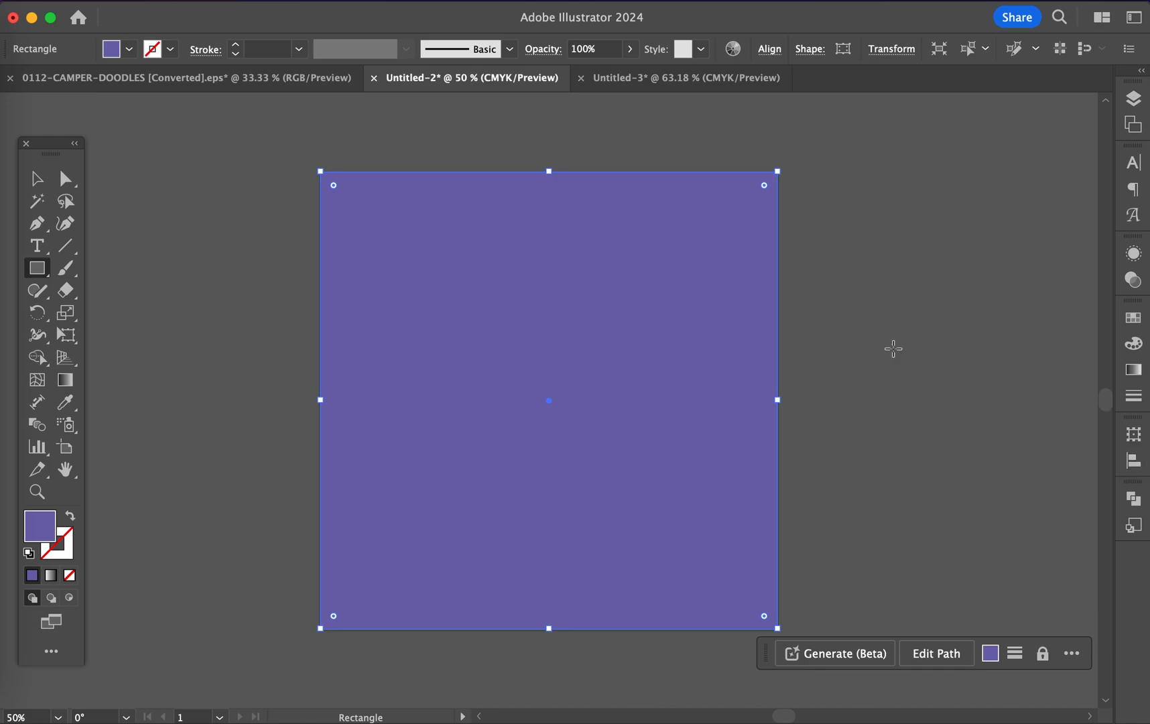
Lock Layer 1 holding the purple background and add a new layer above it
click(1133, 99)
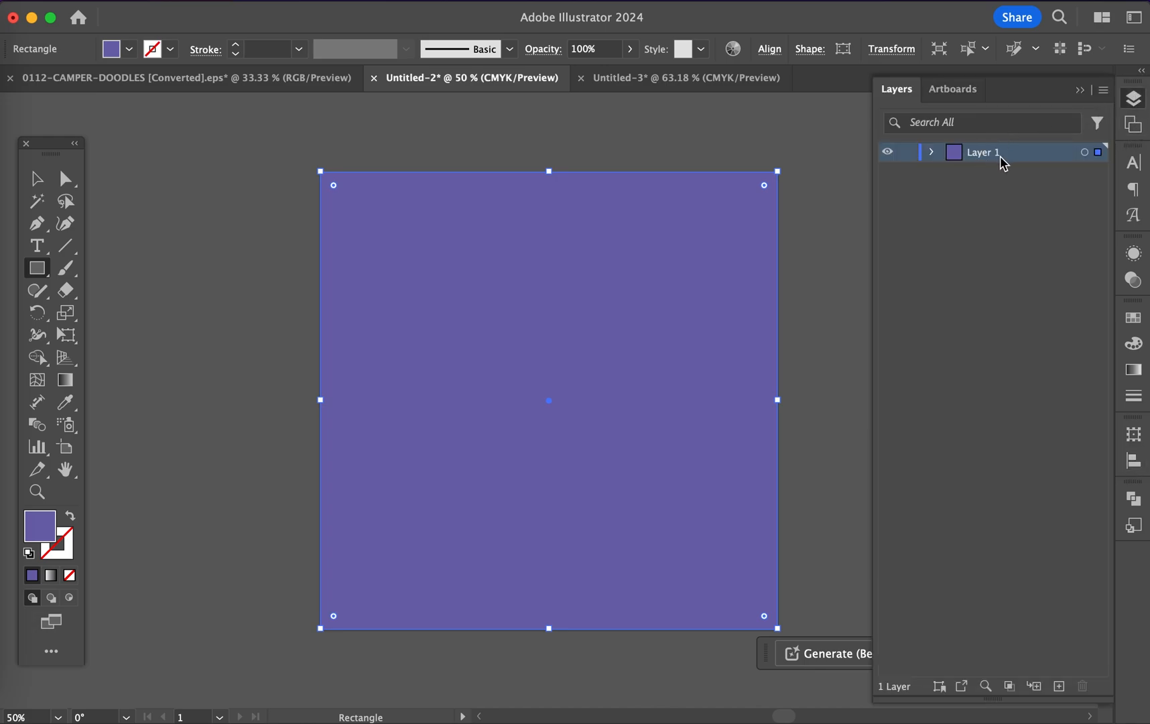
click(908, 152)
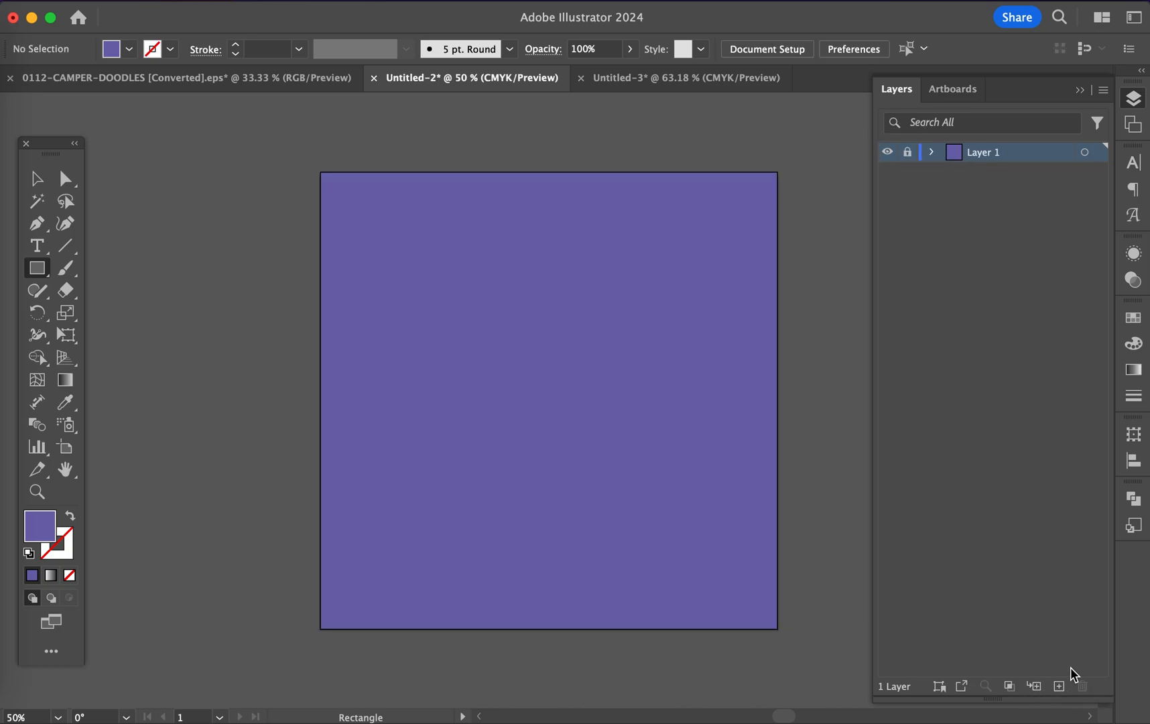
click(1059, 685)
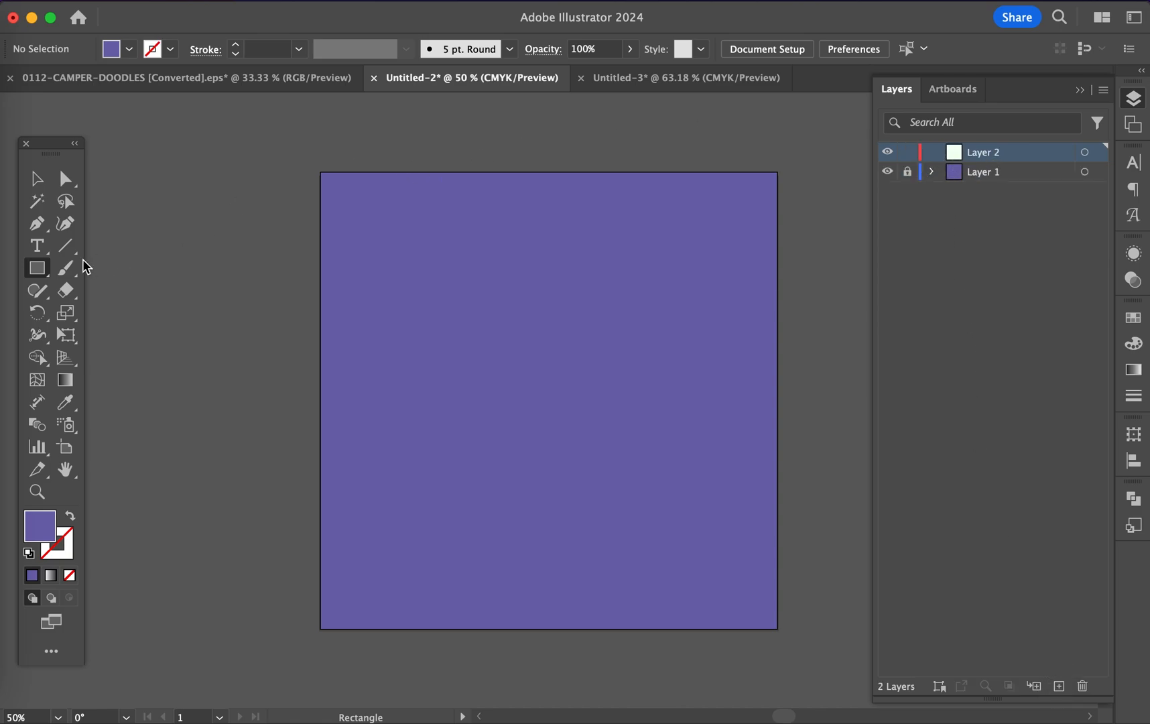
Add the text "Hello" on the new layer, slightly above the middle of the artboard
click(38, 248)
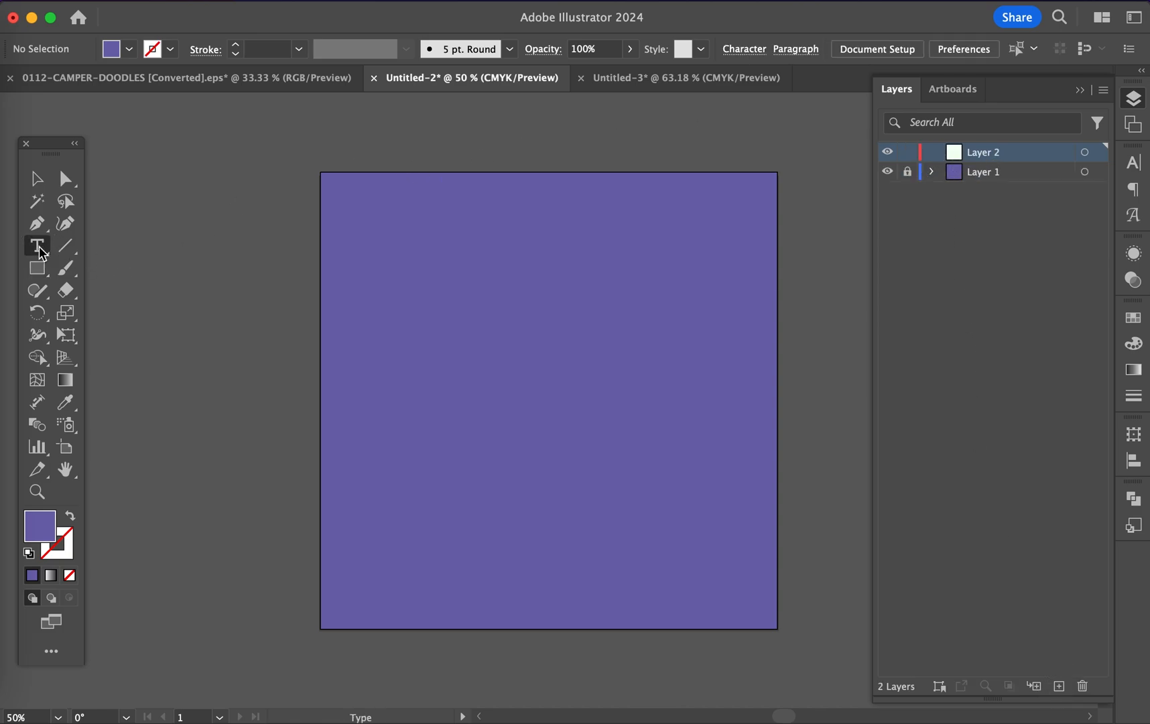
click(522, 351)
text(Hello)
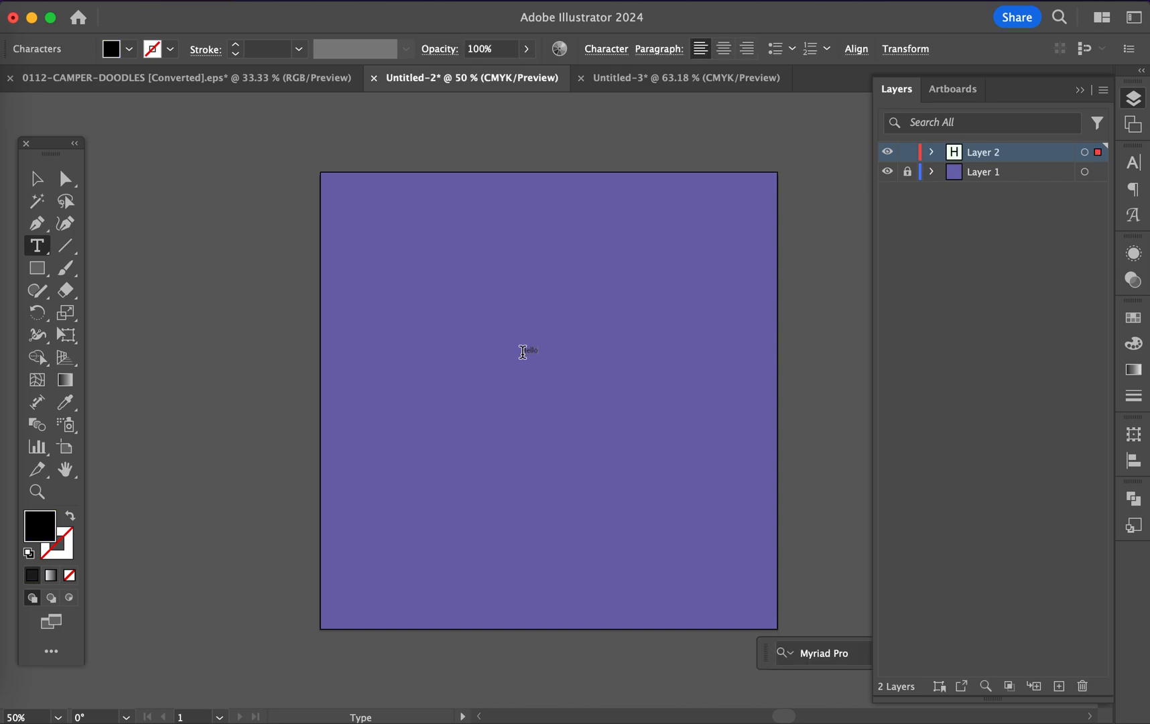
Fill the "Hello" text with white and centre-align its paragraph
click(37, 178)
click(130, 51)
click(39, 80)
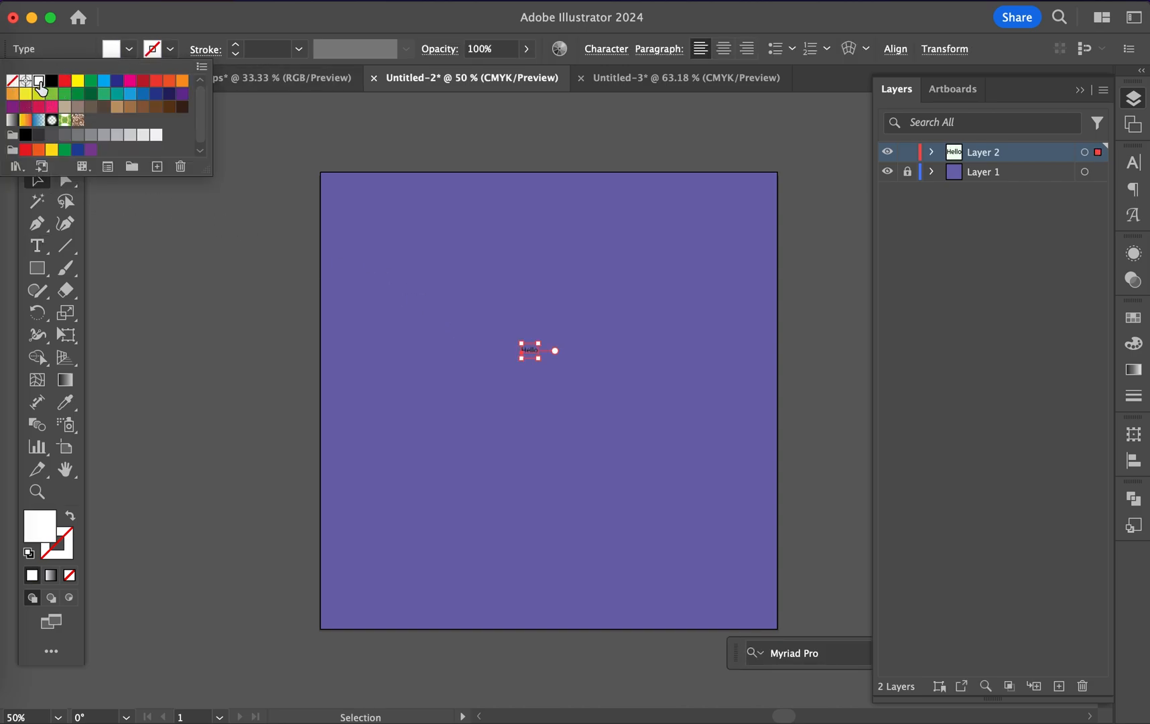
click(723, 52)
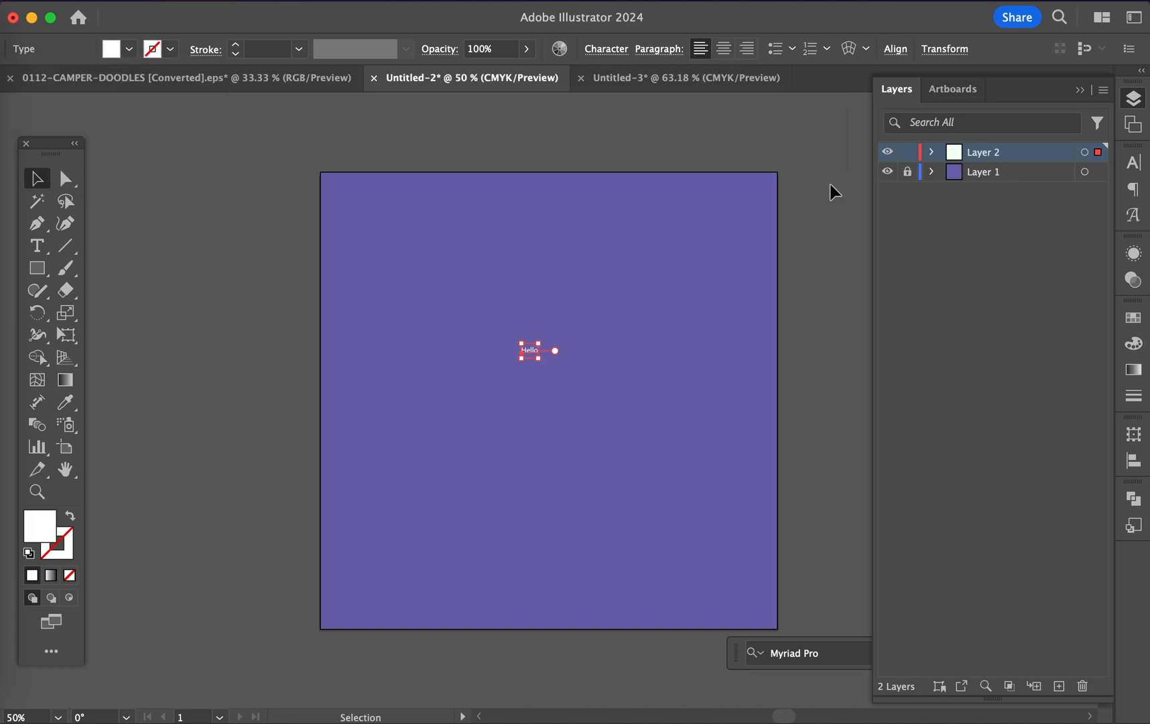
click(723, 50)
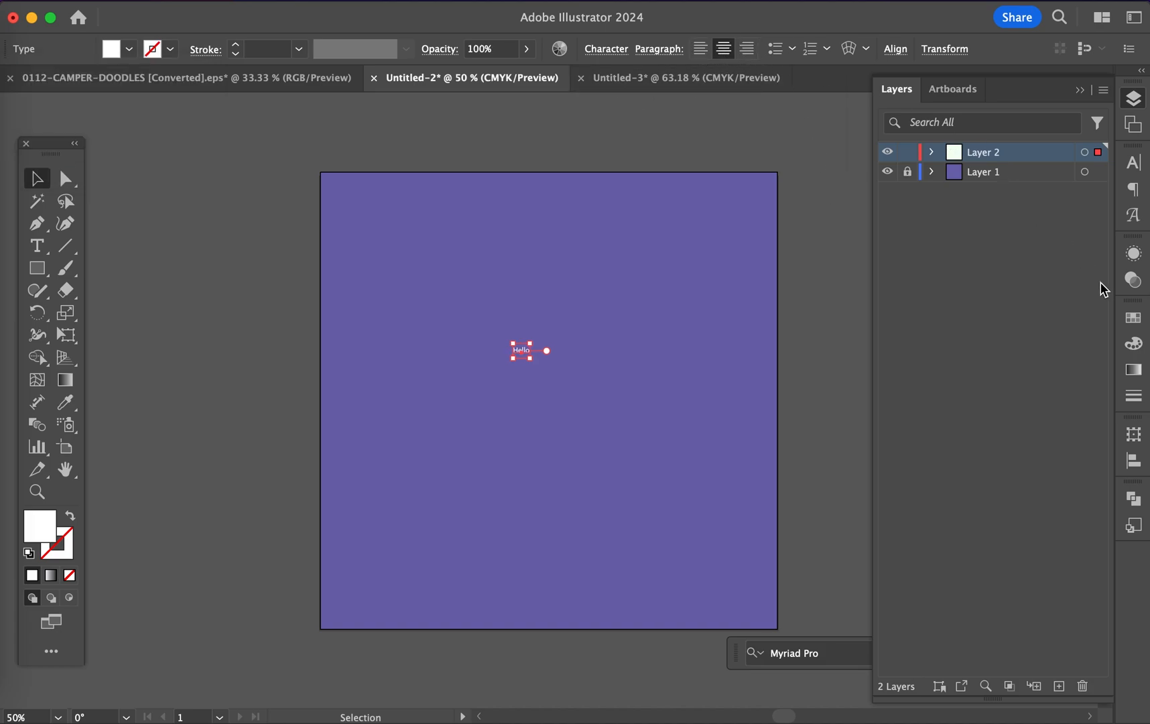
Set the "Hello" text to 72 pt in the cookiesandmilk-regularPro font
click(1133, 162)
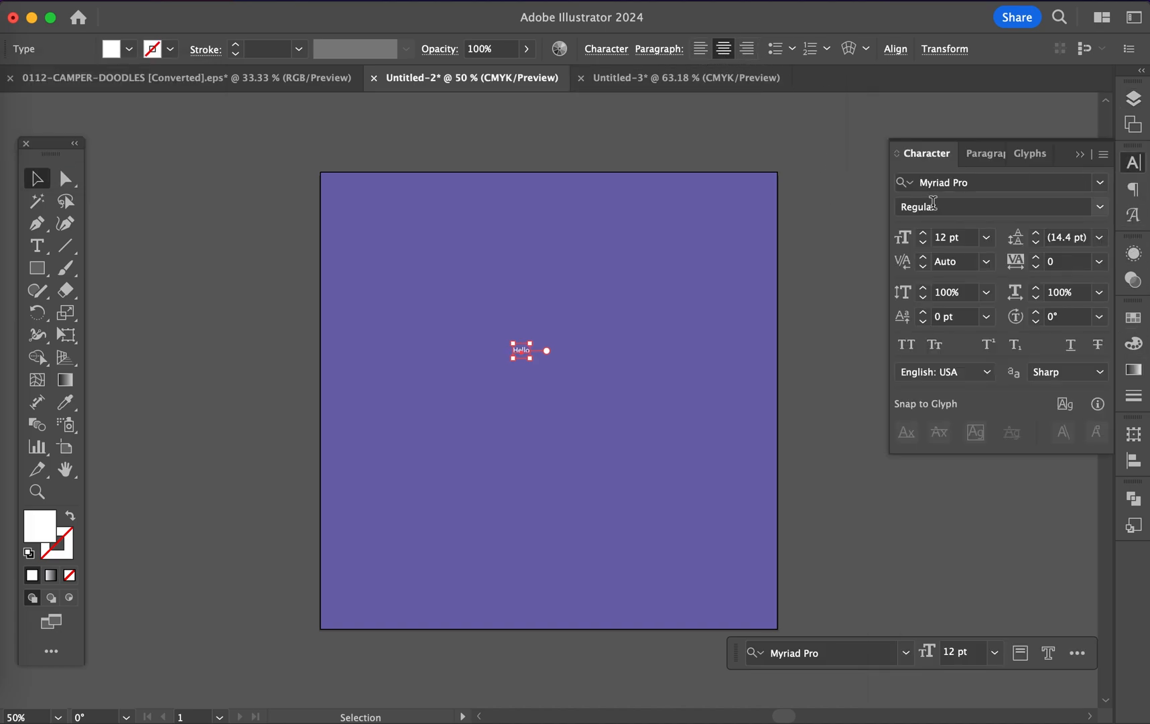
click(986, 238)
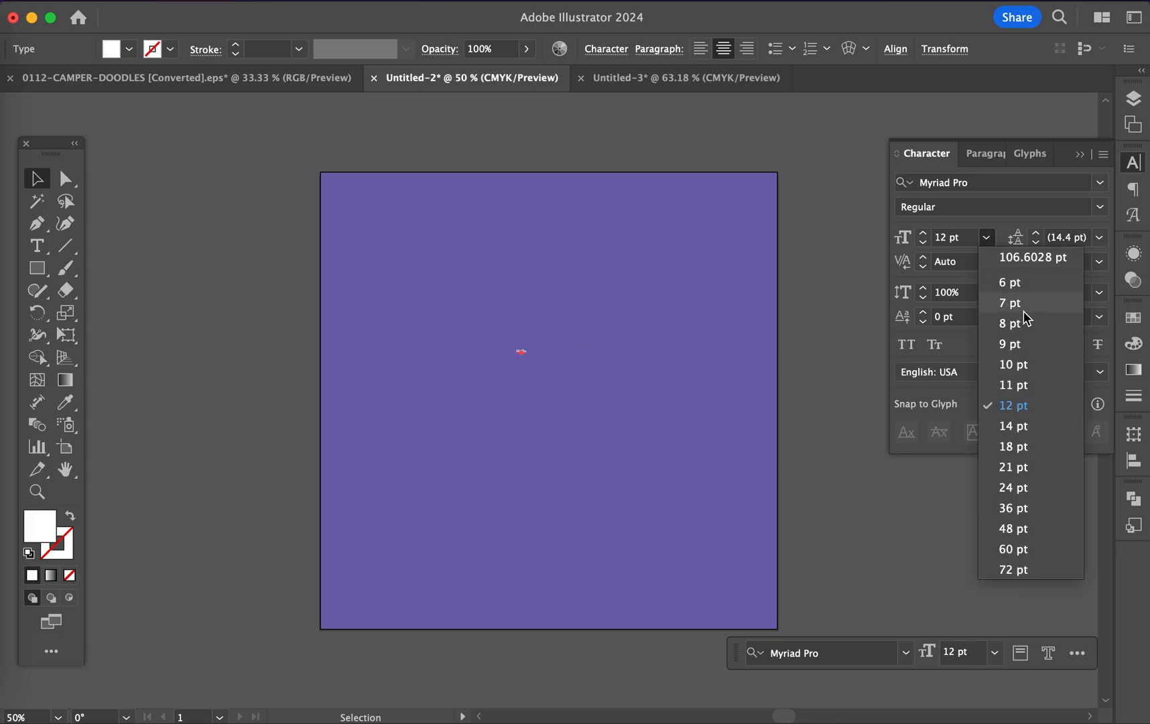
click(1013, 569)
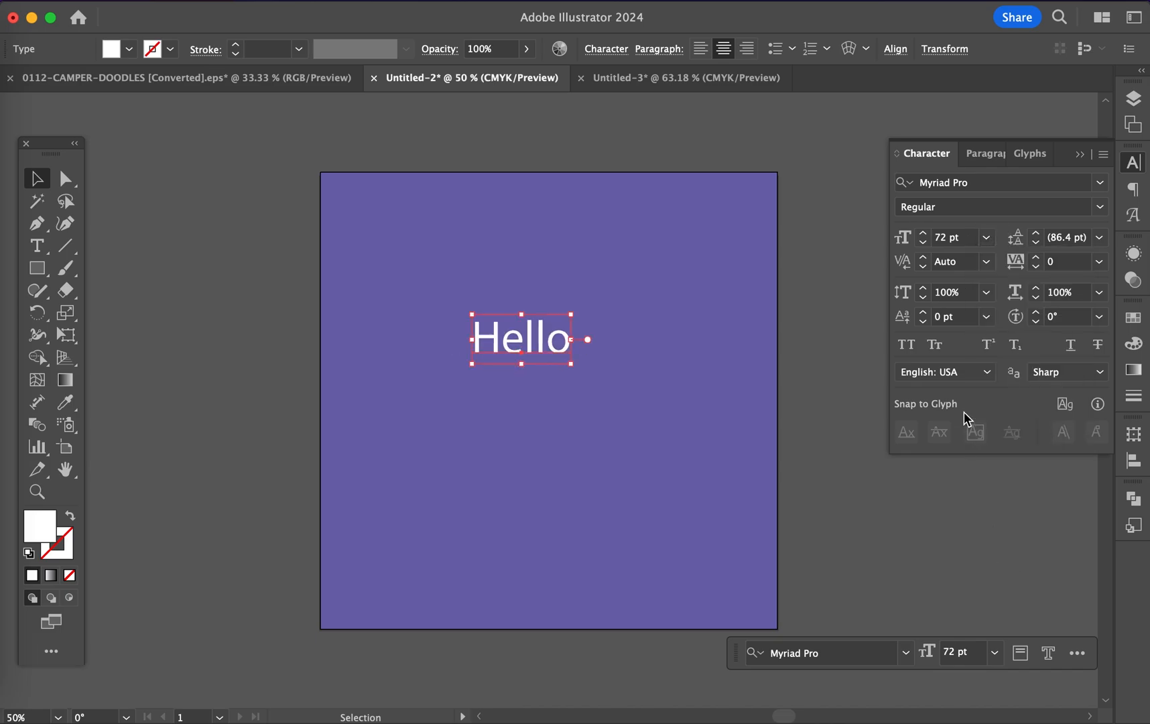
click(1100, 182)
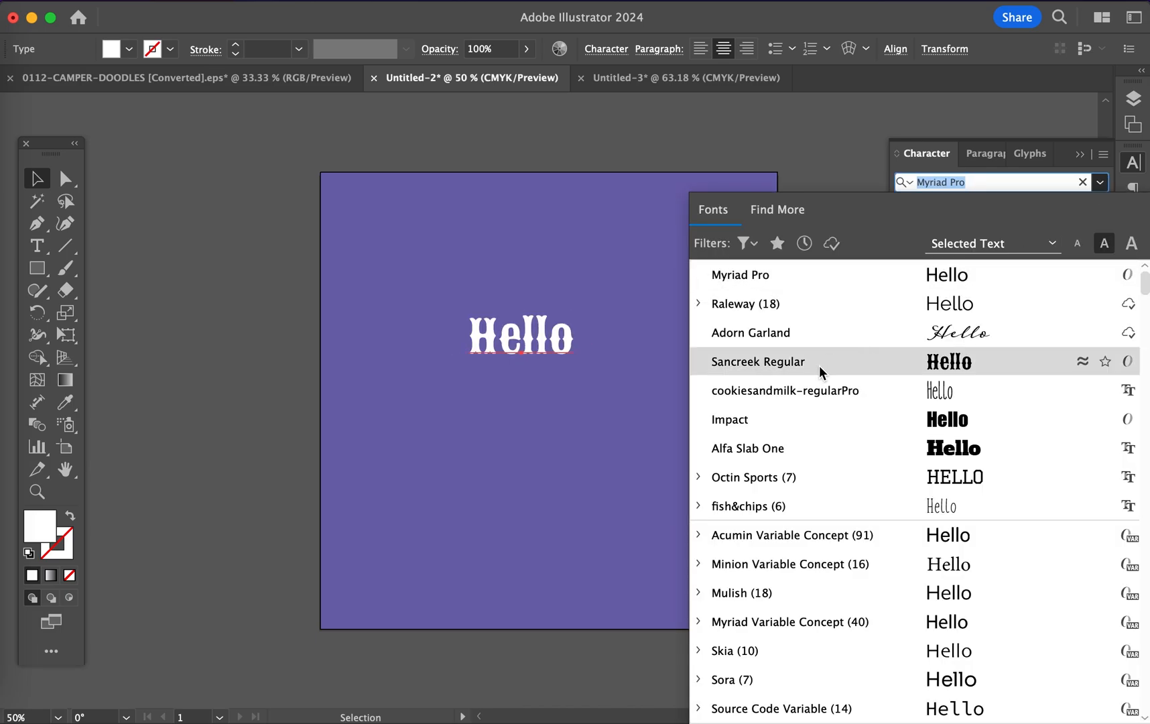
click(764, 391)
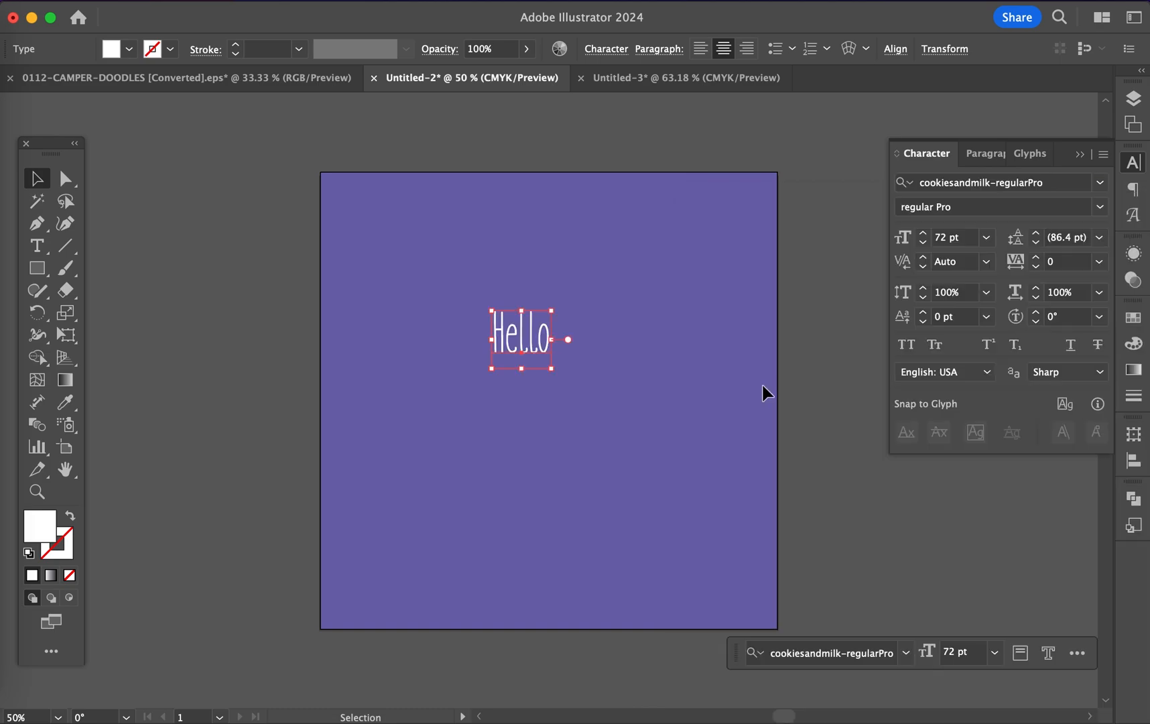
Enlarge the "Hello" text to about 253 pt and centre it horizontally on the artboard
drag(550, 368, 696, 589)
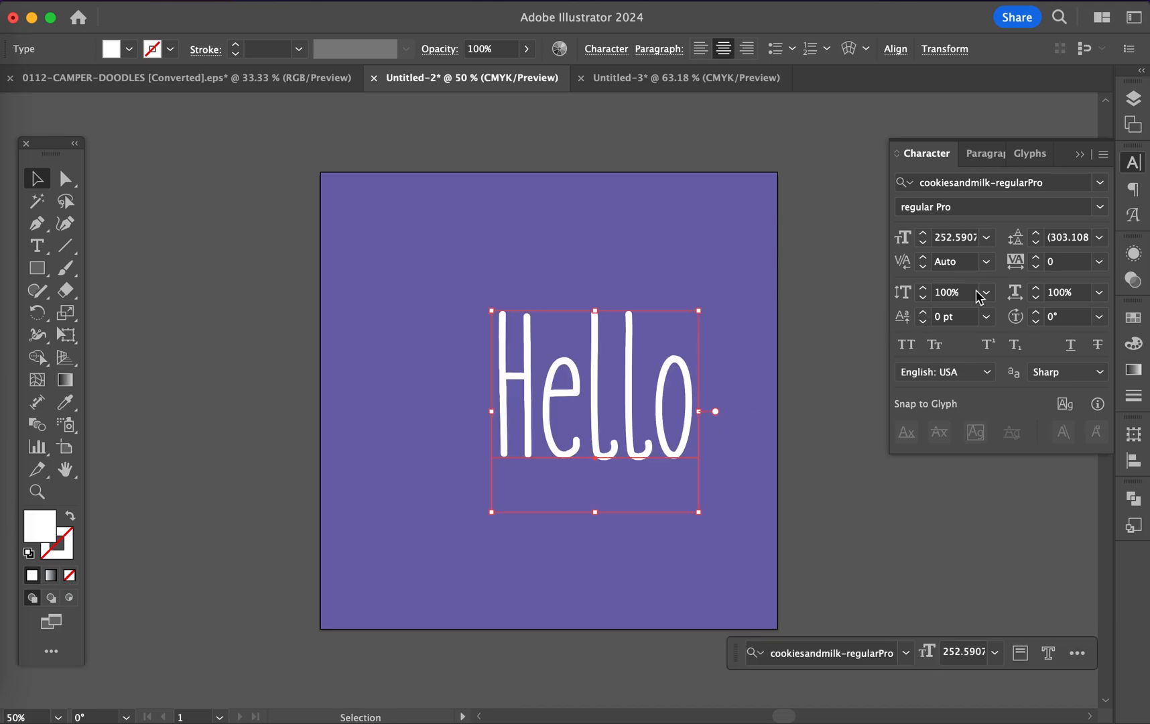
click(1134, 462)
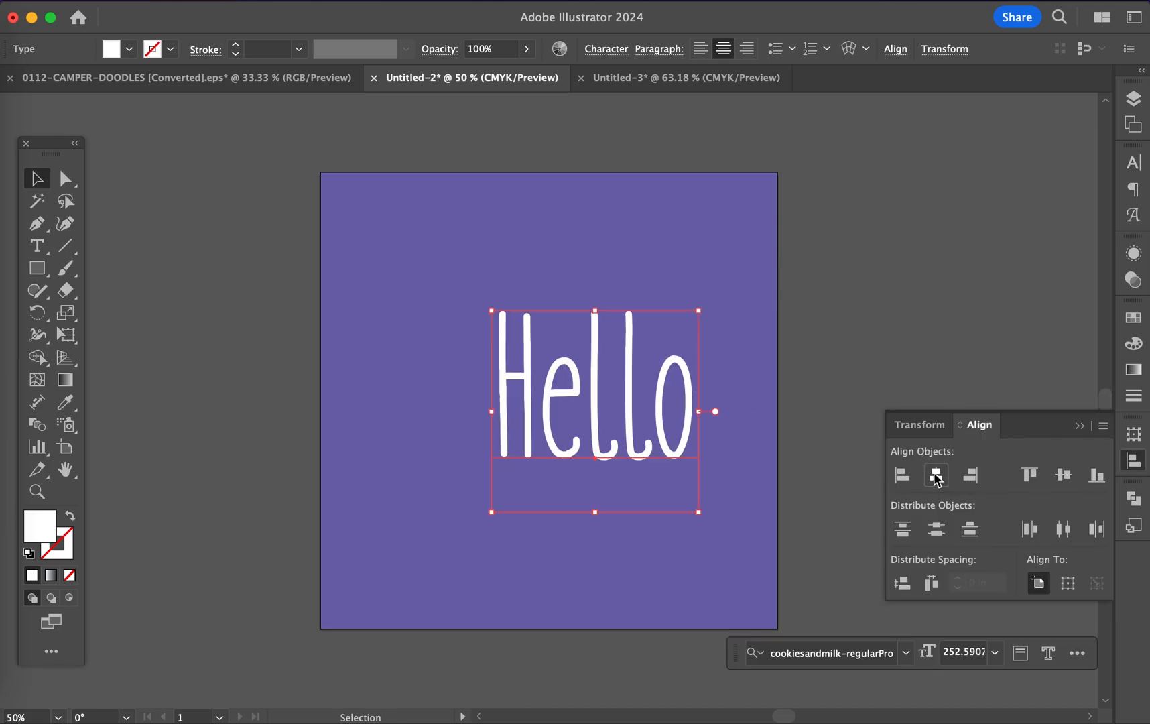
click(936, 474)
click(826, 297)
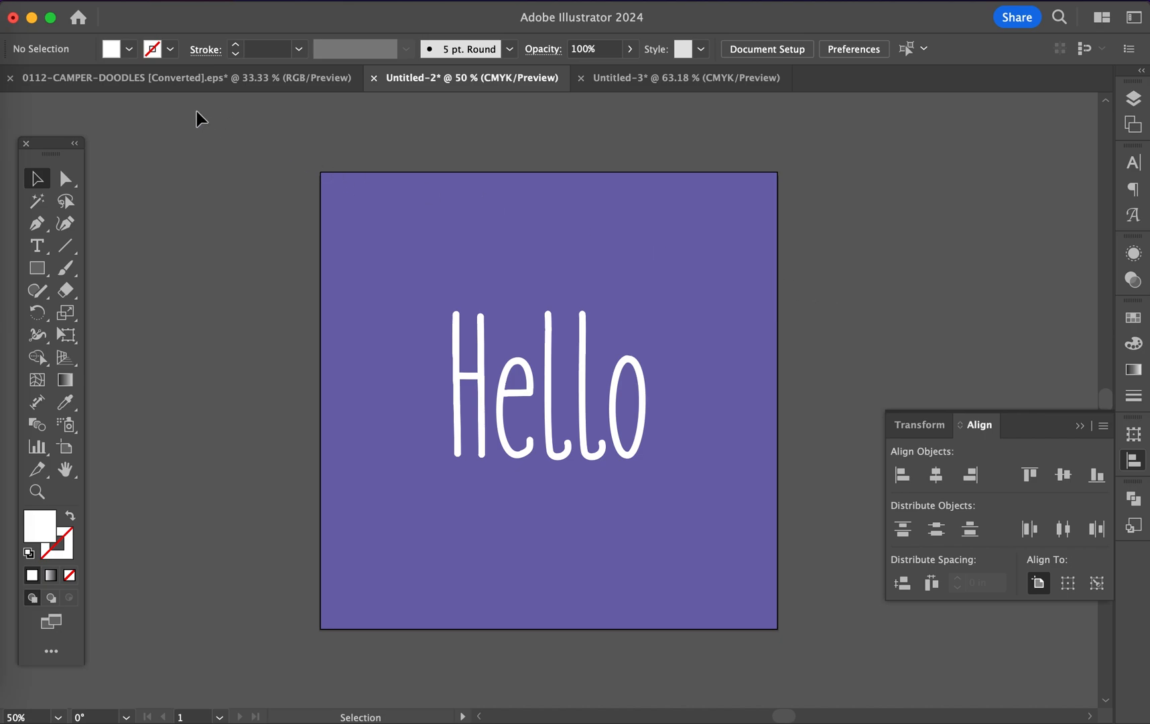
In the 0112-CAMPER-DOODLES document, directly select only the light green background shape and fill it with dark green
click(170, 84)
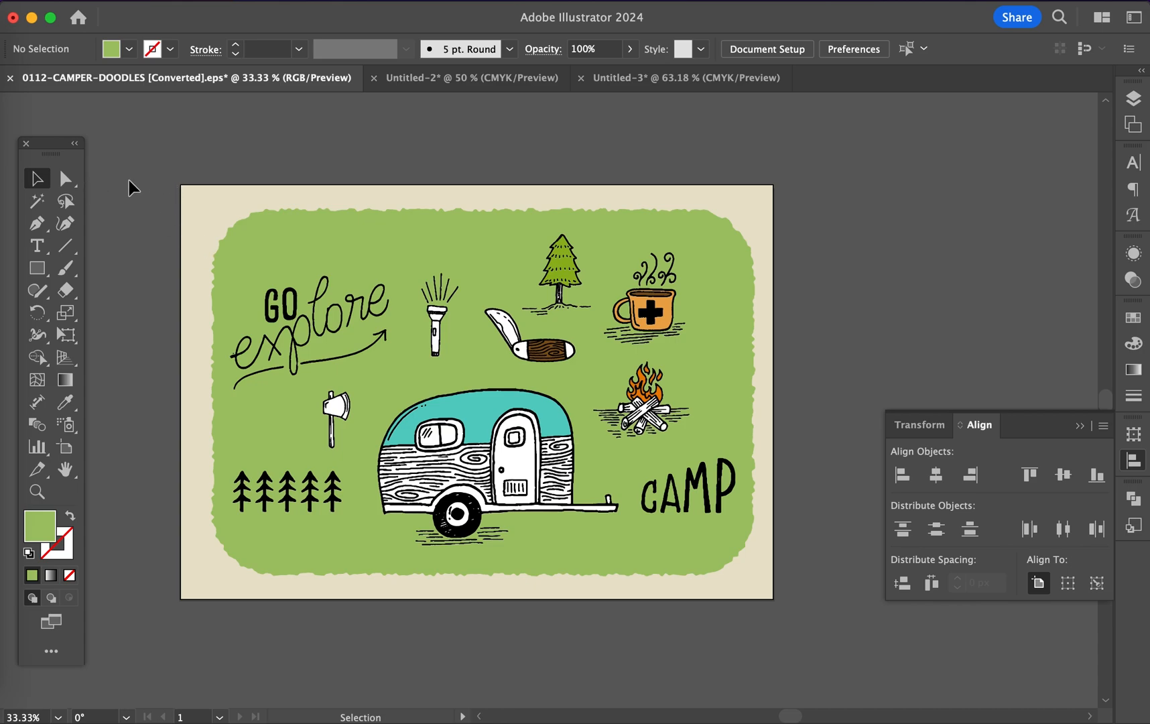
click(66, 179)
click(38, 184)
click(65, 181)
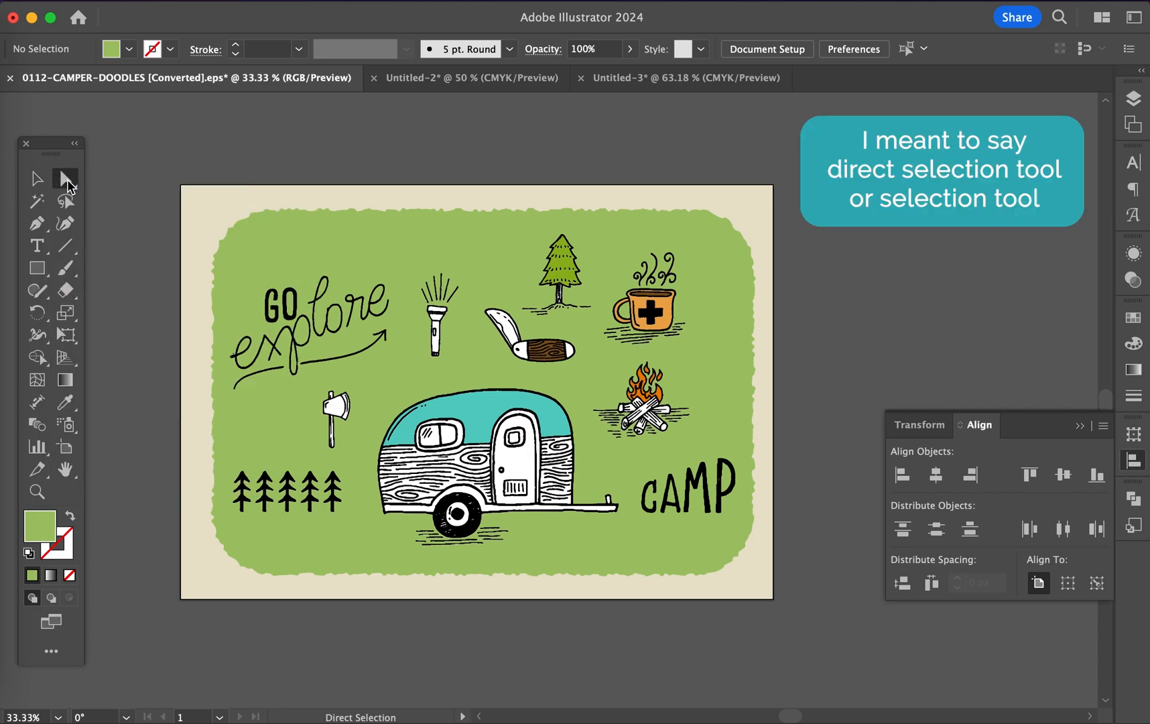
click(249, 232)
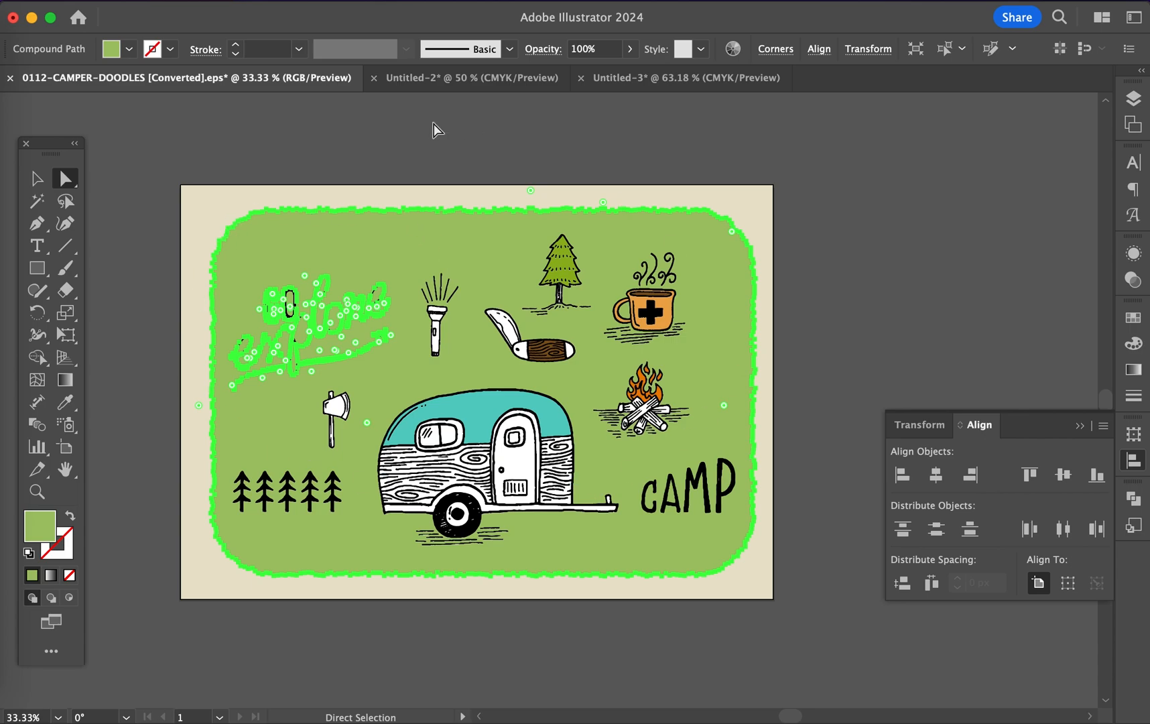
click(128, 49)
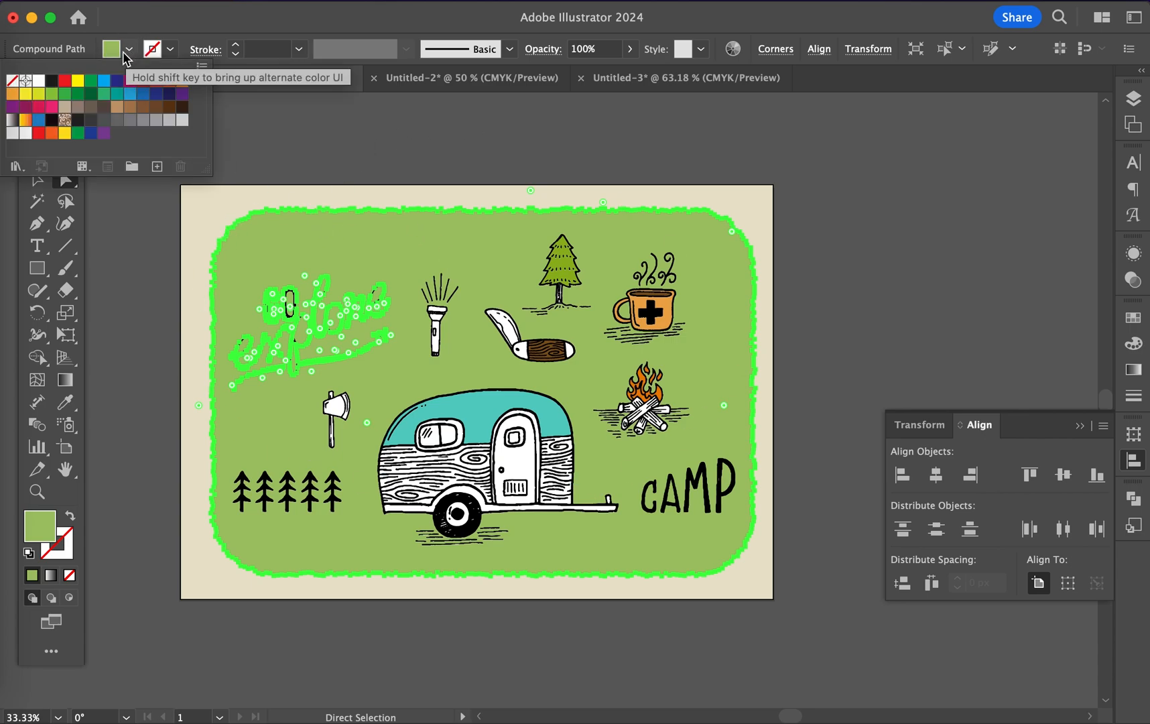
click(91, 94)
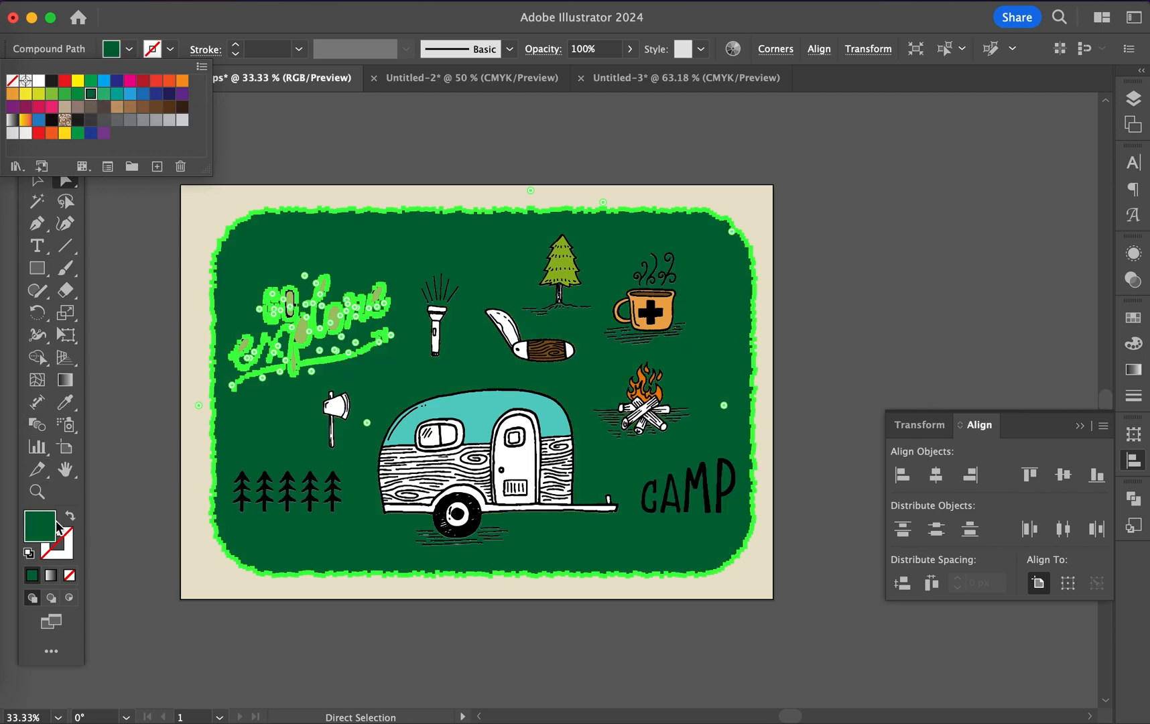
click(37, 178)
click(118, 210)
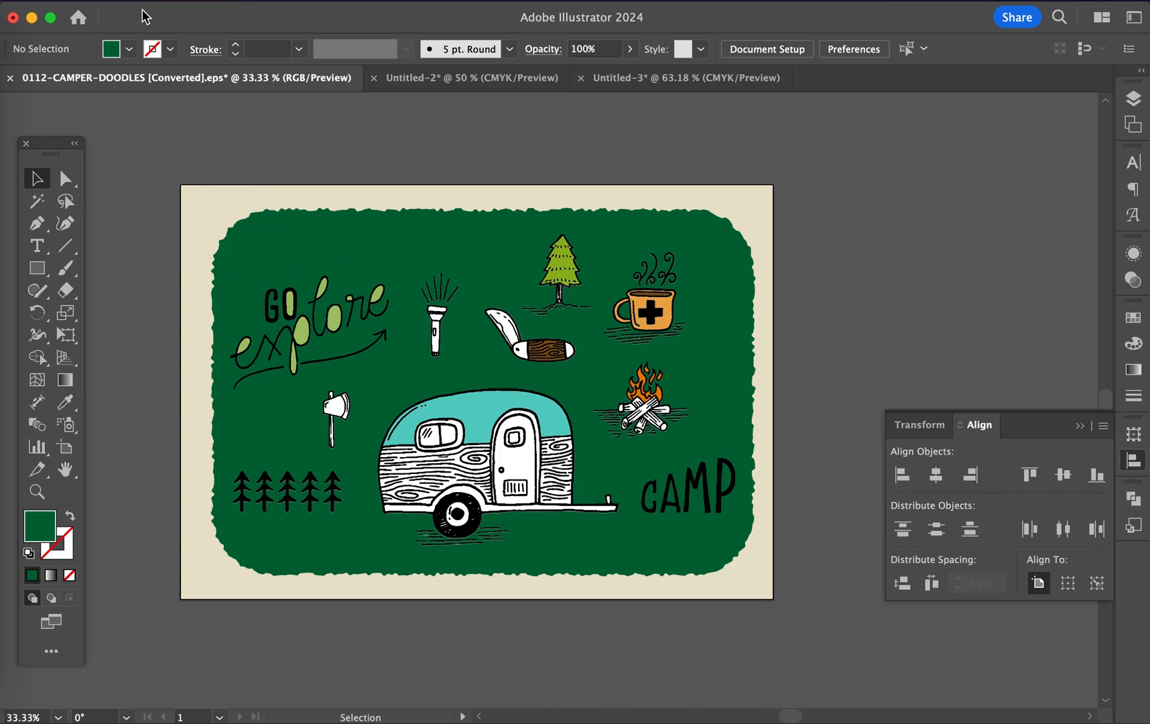
Undo the dark green fill of the camper artwork's background shape
click(112, 2)
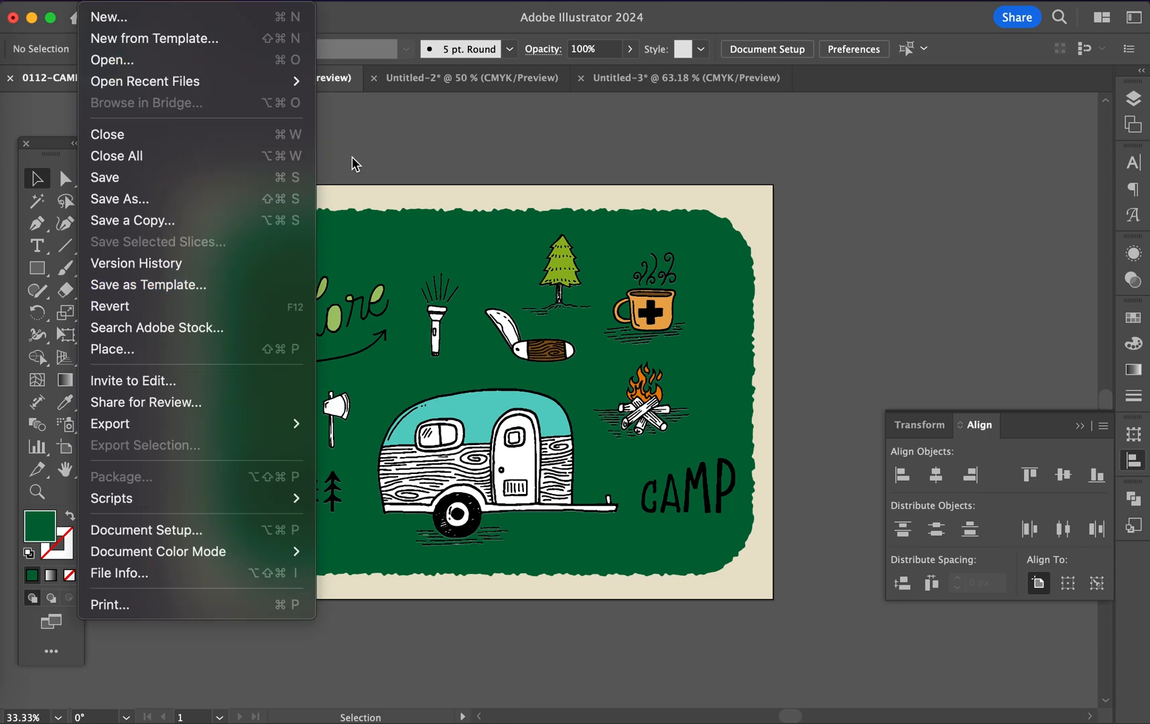
click(388, 121)
key(super+z)
click(204, 132)
Select every object with the same fill colour as the light green background shape and fill them all with dark green
click(73, 177)
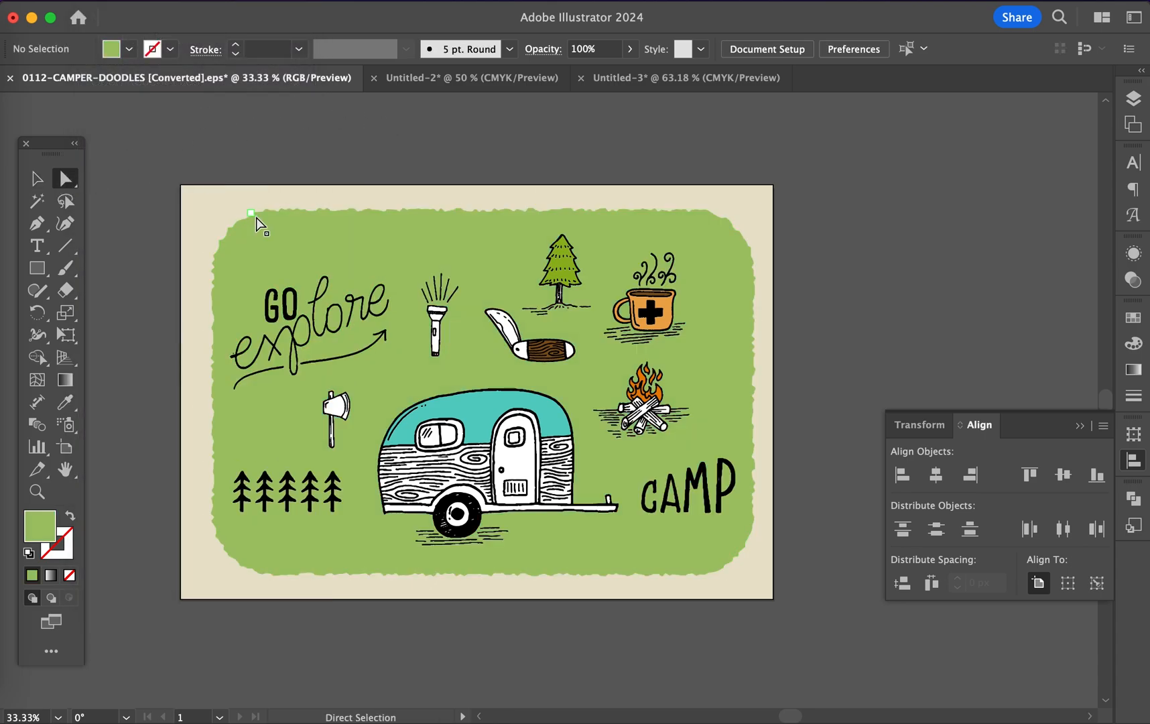
click(241, 246)
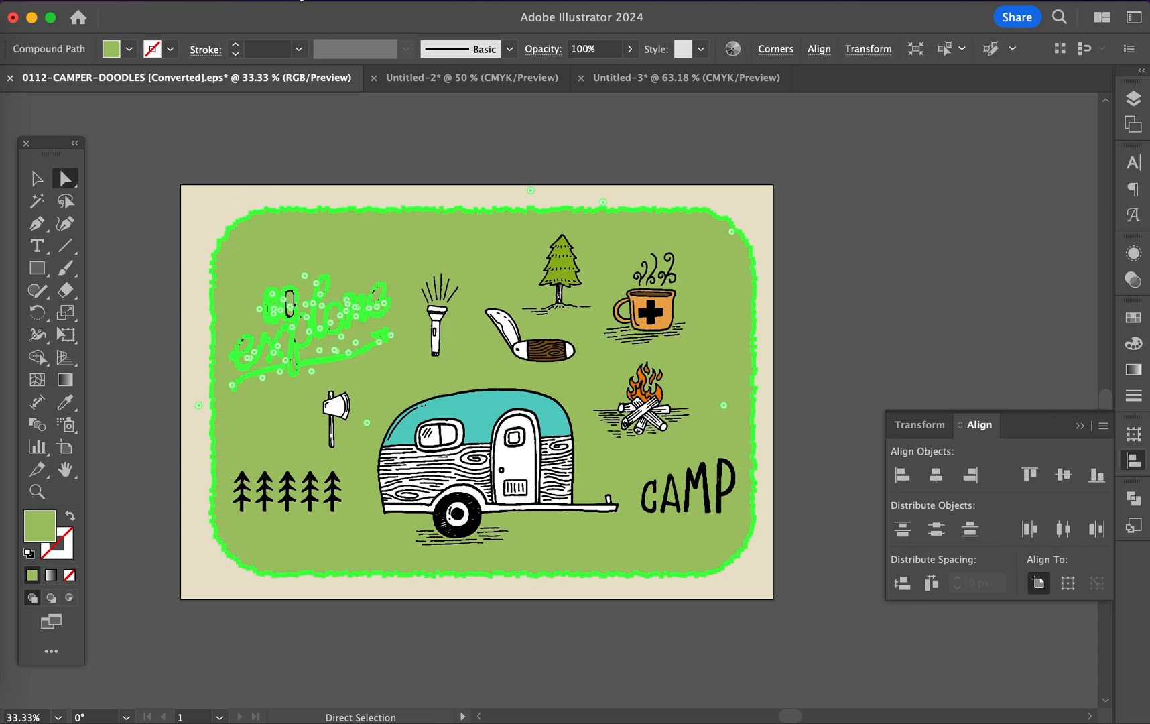
click(301, 2)
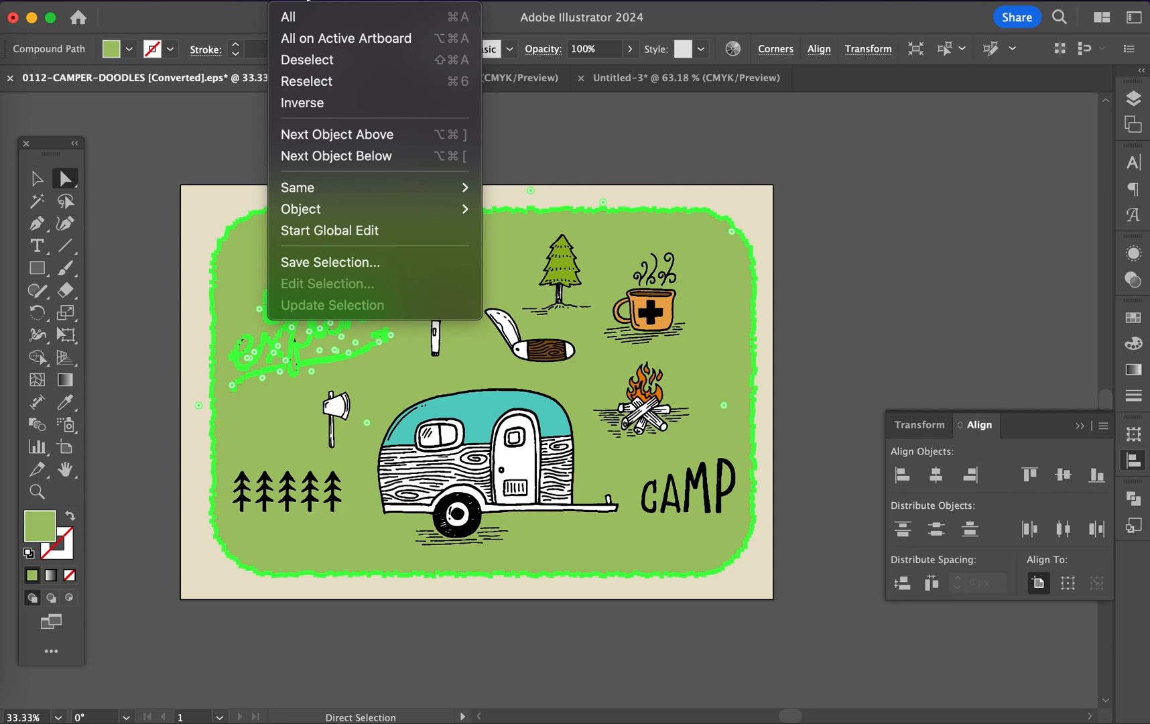
mouse_move(457, 189)
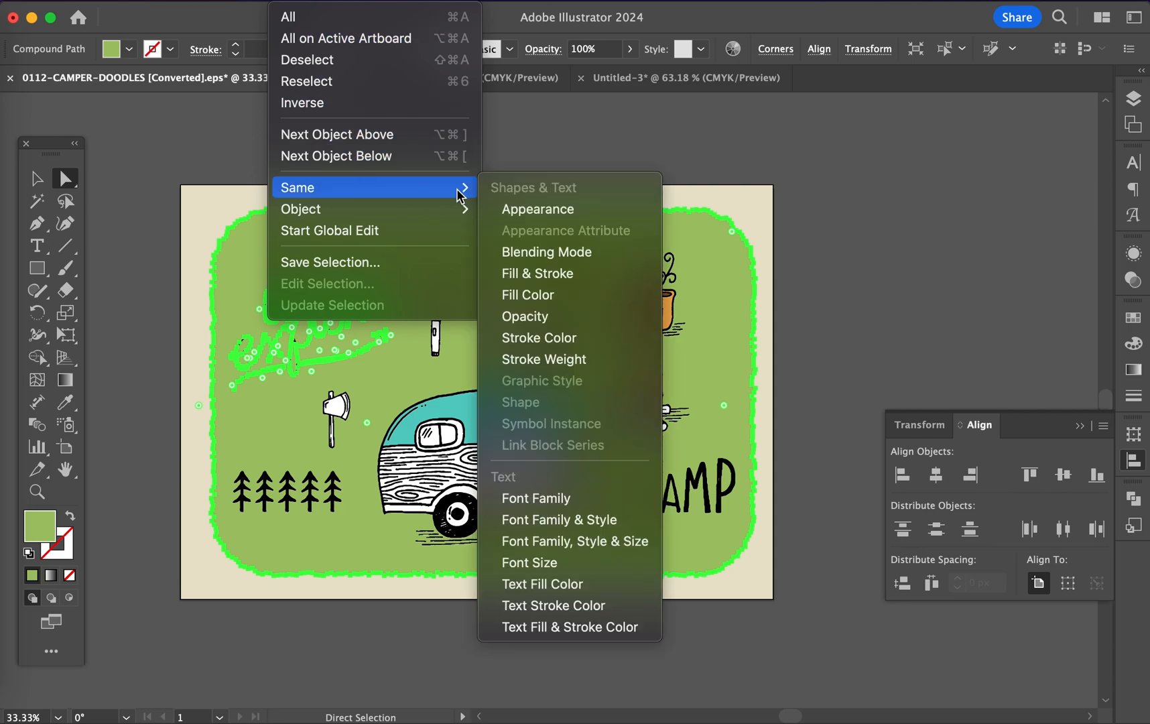
click(527, 295)
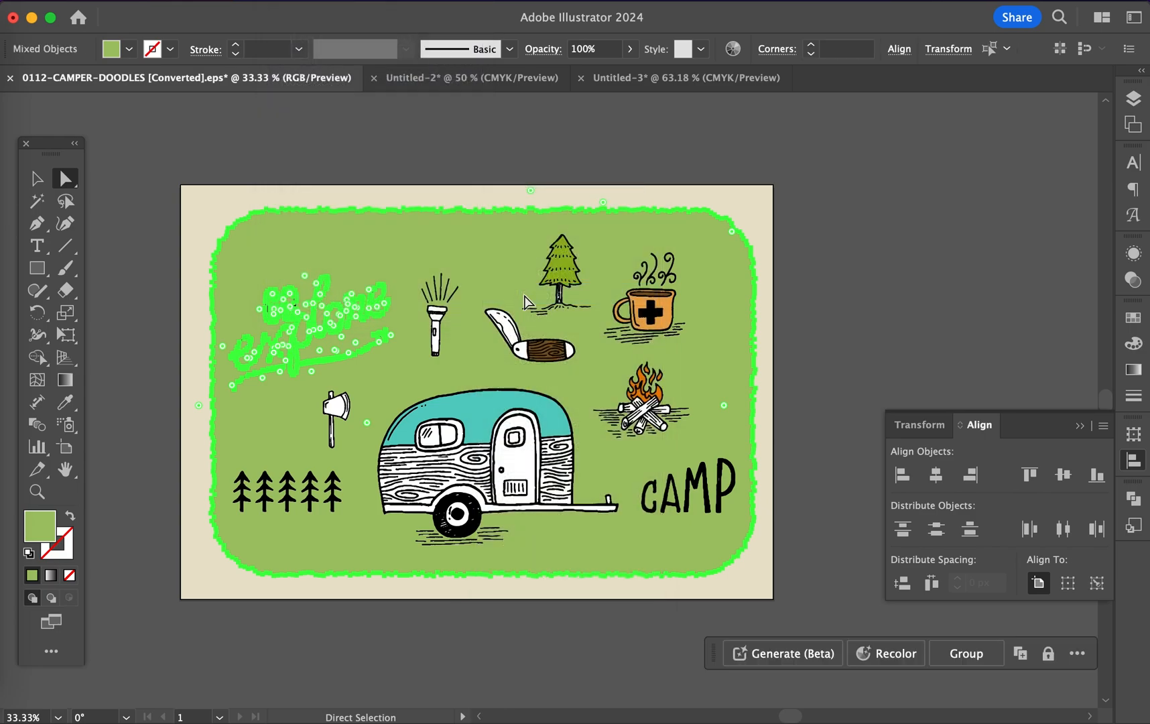
click(128, 49)
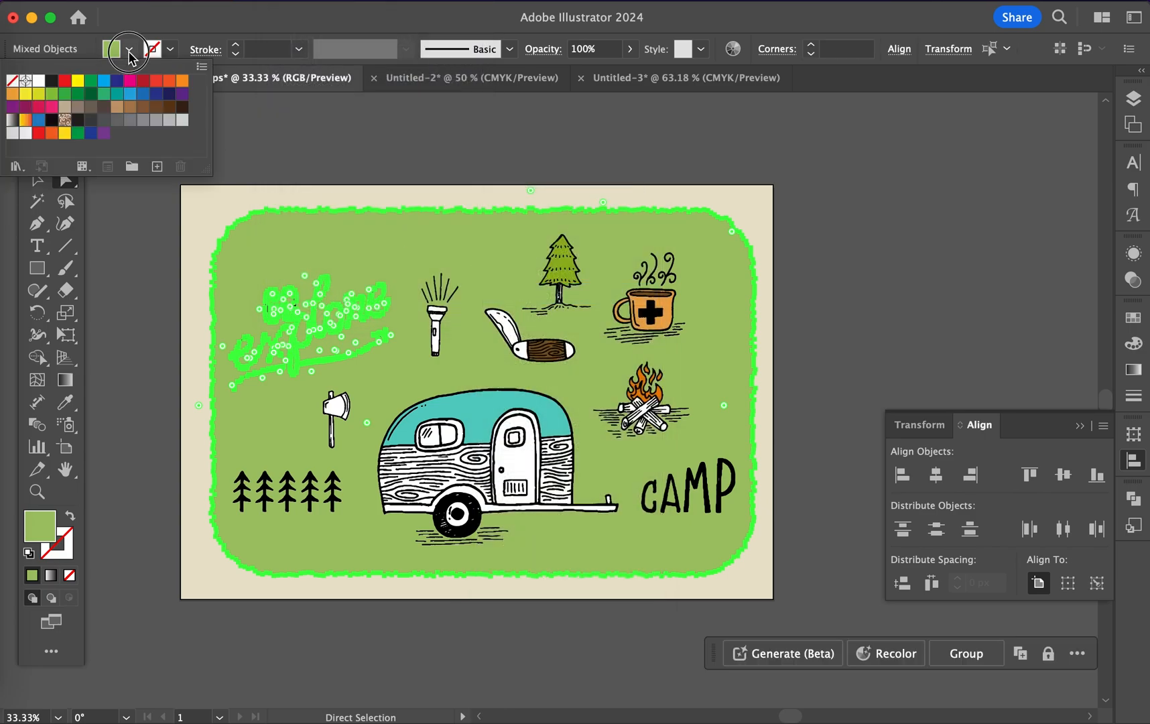
click(92, 97)
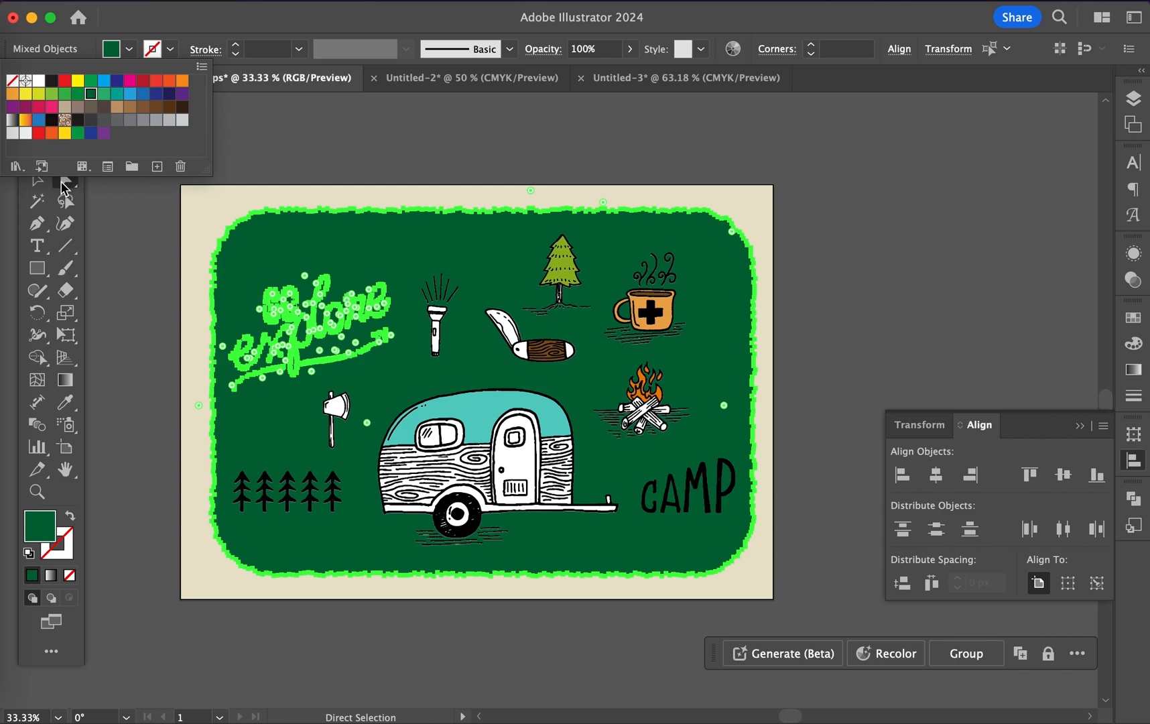
click(37, 178)
click(137, 172)
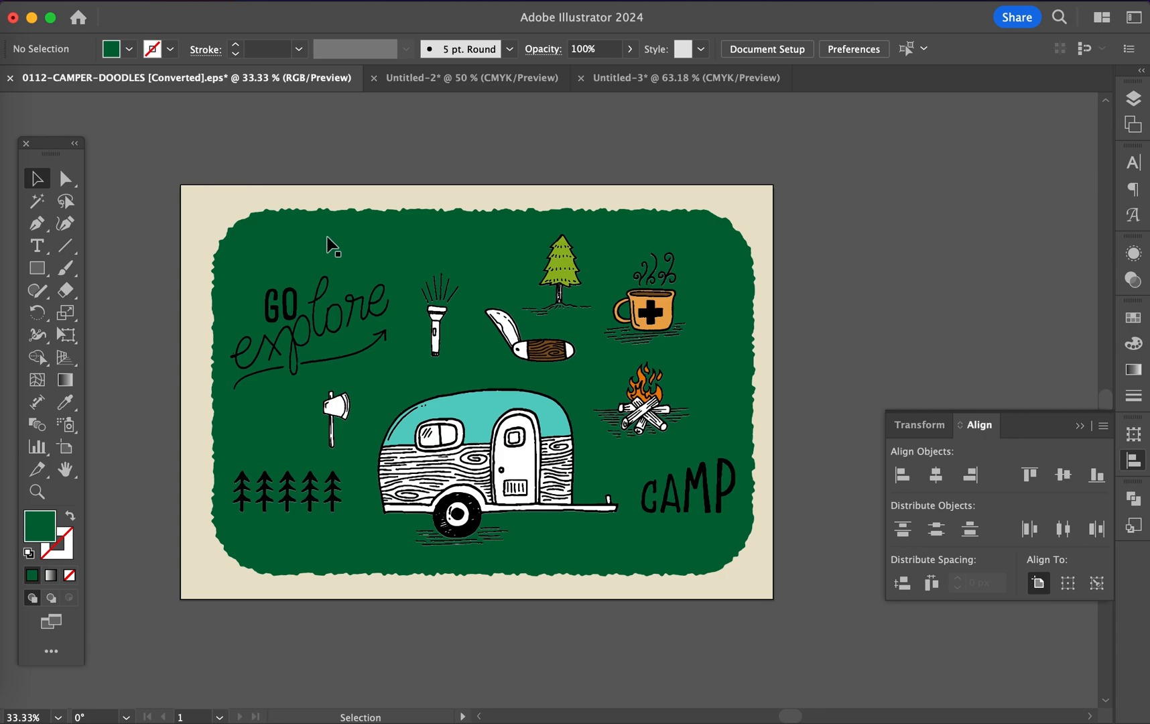
Directly select the black cross on the orange mug and fill it with a medium grey
click(65, 178)
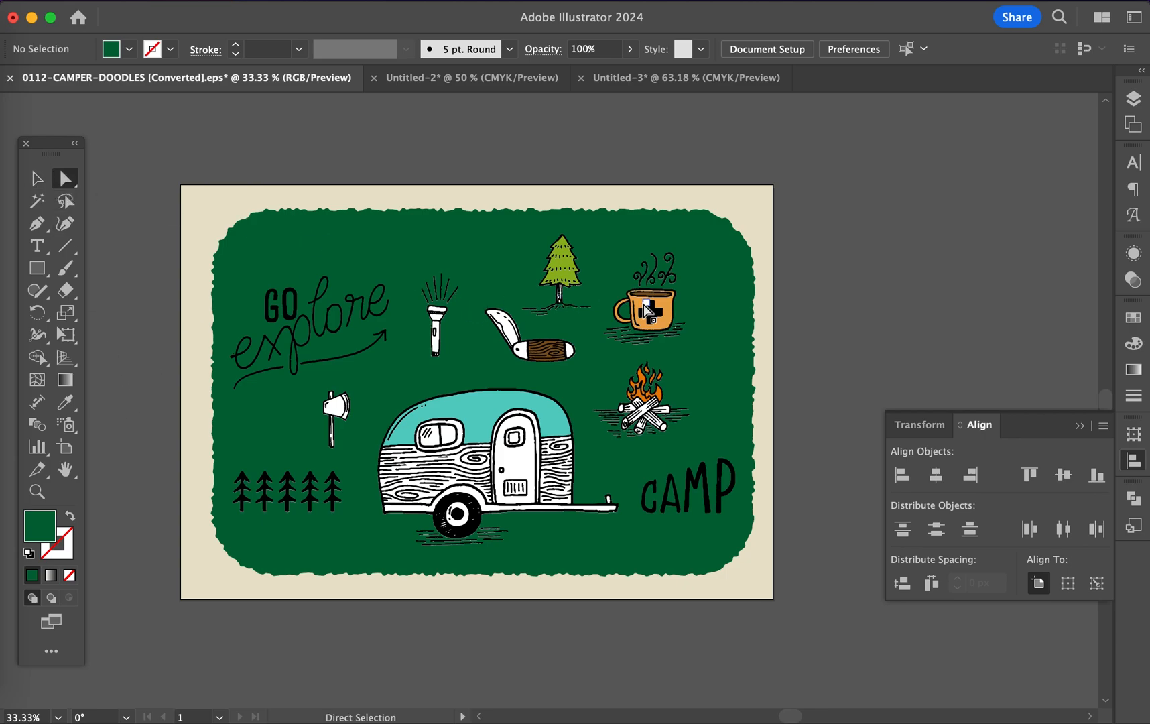
click(656, 320)
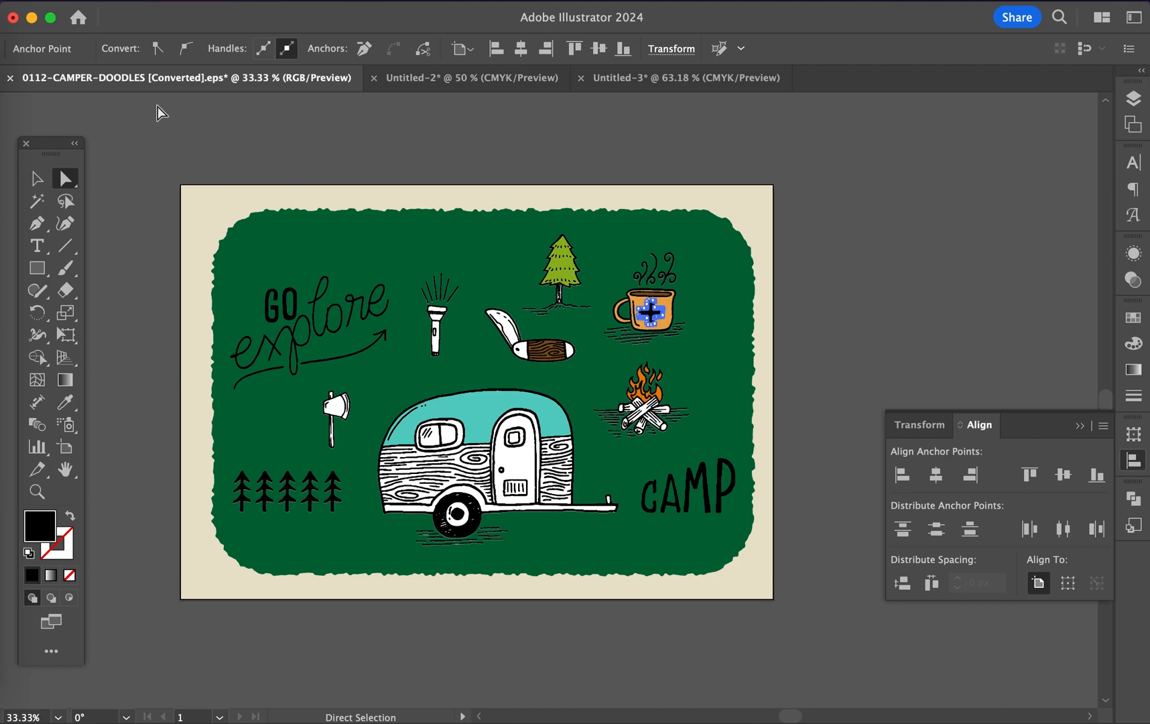
double_click(40, 525)
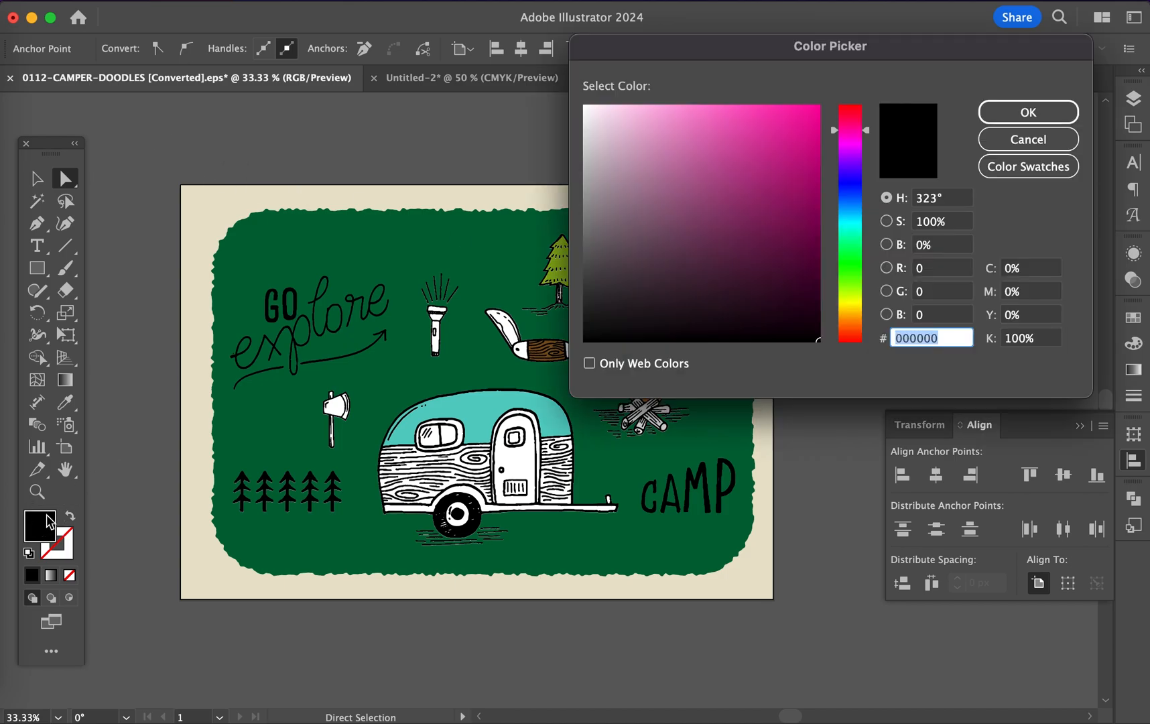
click(631, 183)
drag(609, 141, 584, 219)
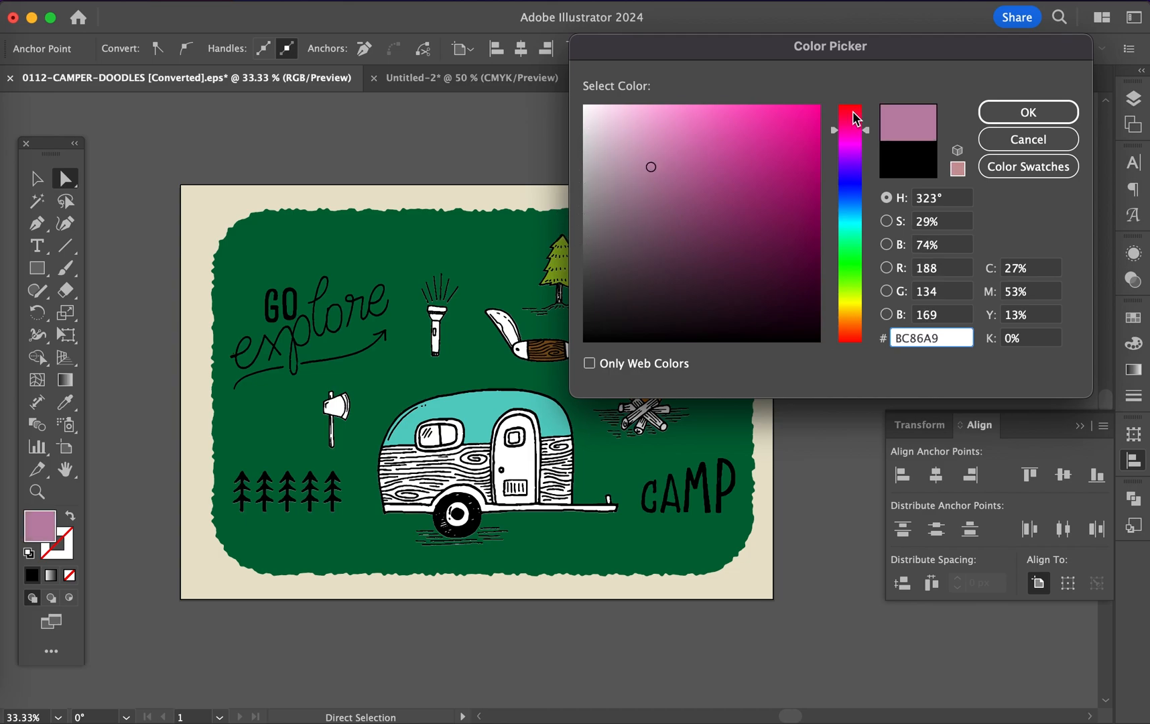
drag(849, 128, 847, 98)
click(1017, 111)
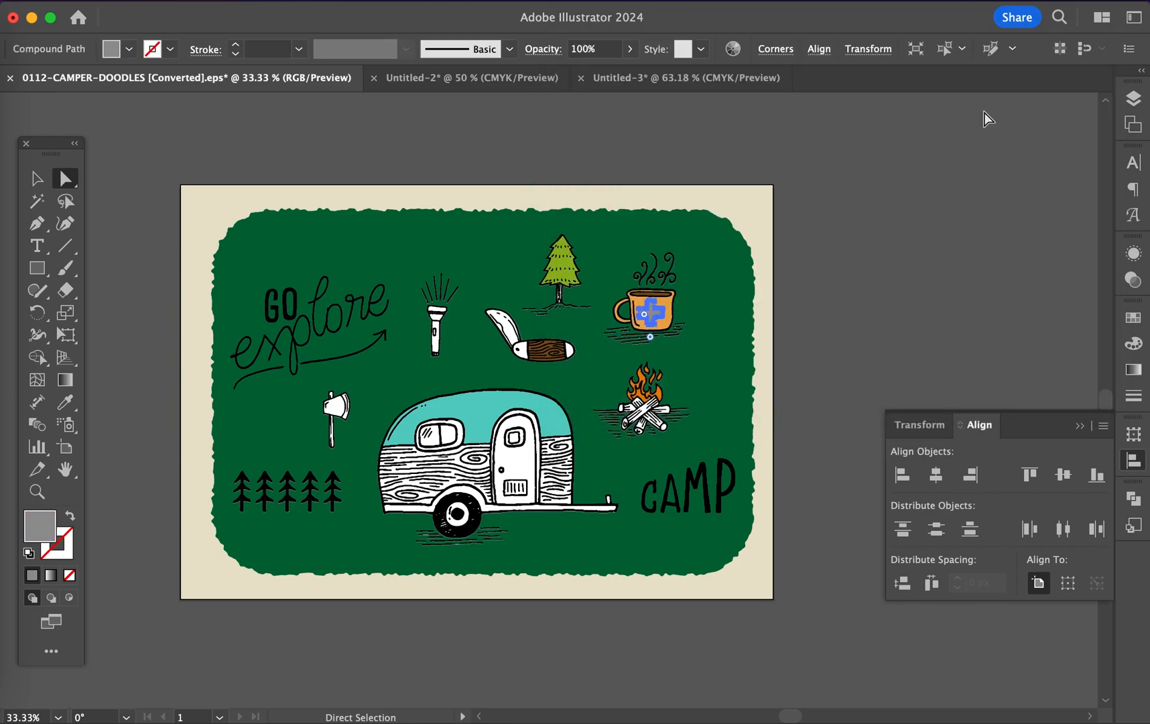
click(37, 178)
click(156, 169)
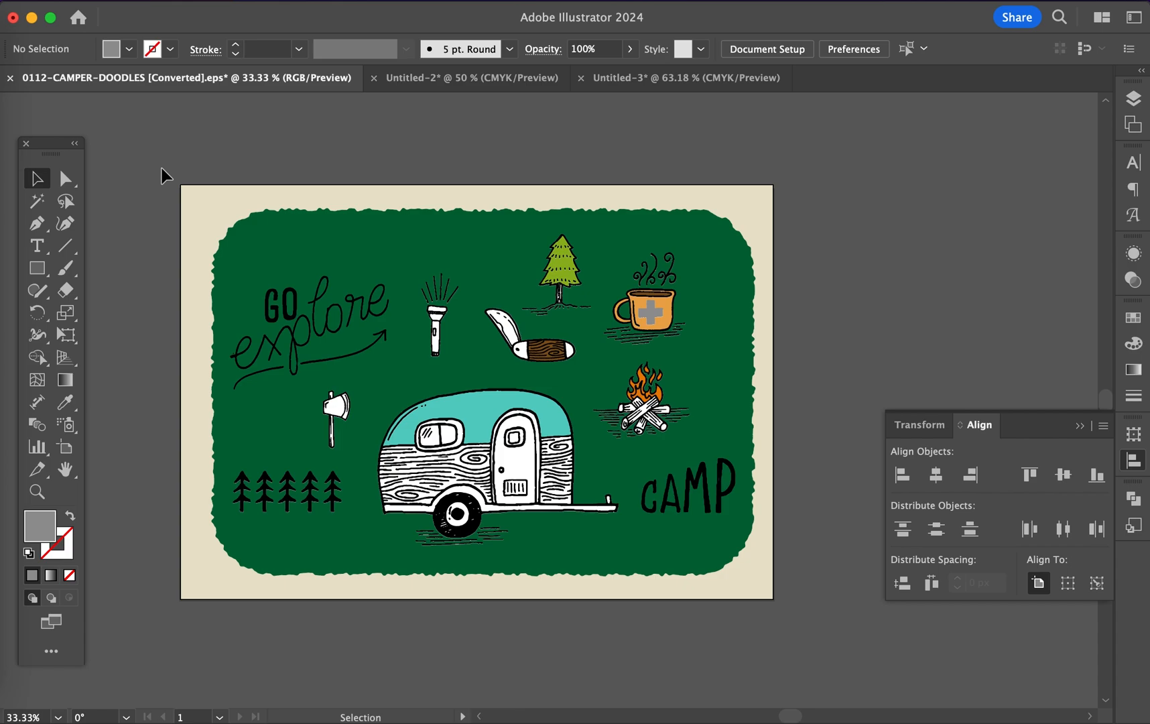
Undo the mug cross's grey fill and the dark green fill of the background objects
key(super+z)
click(211, 144)
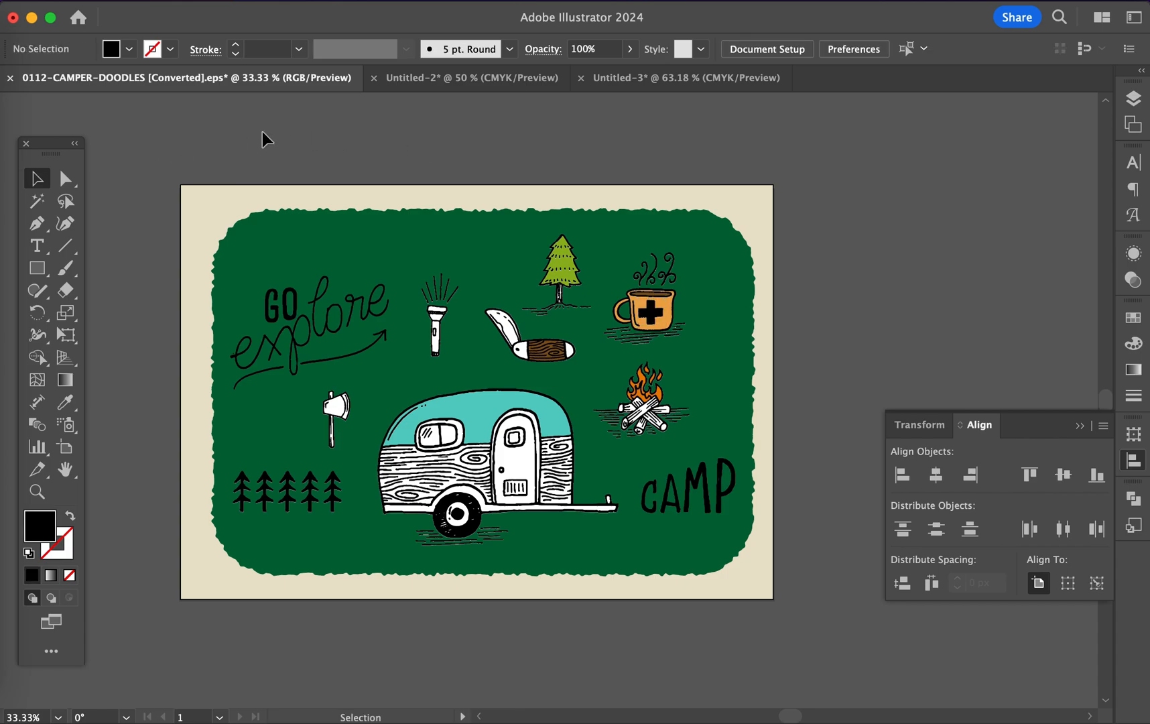
key(super+z)
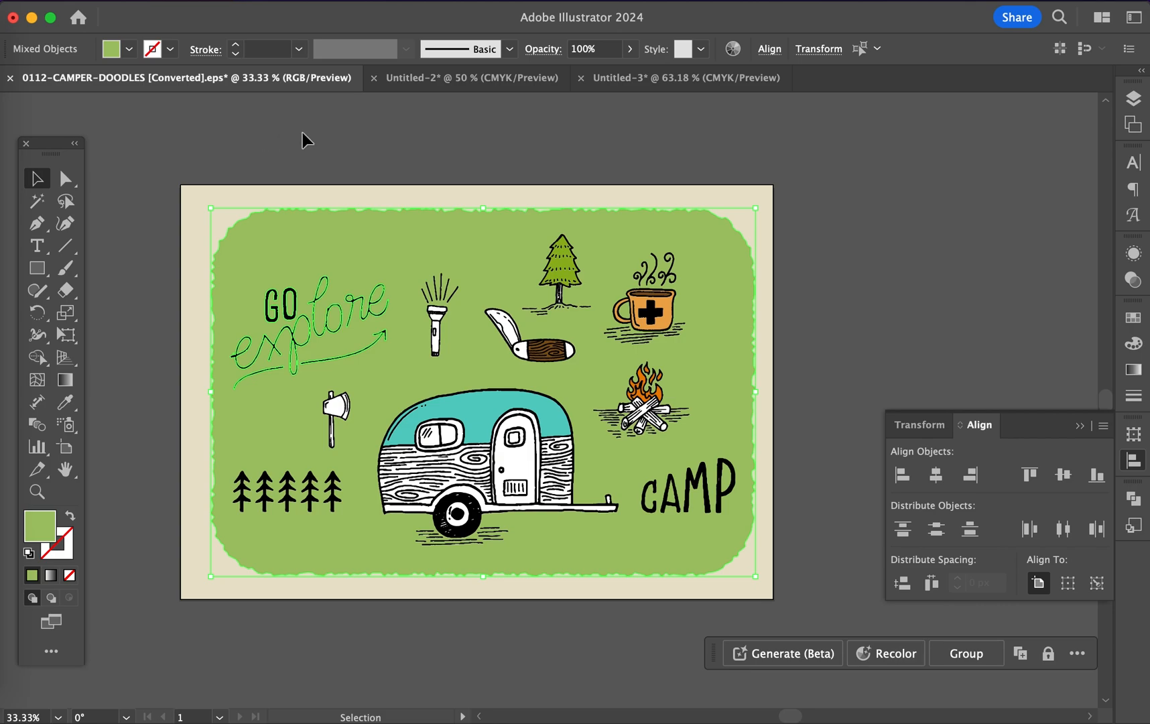
click(342, 143)
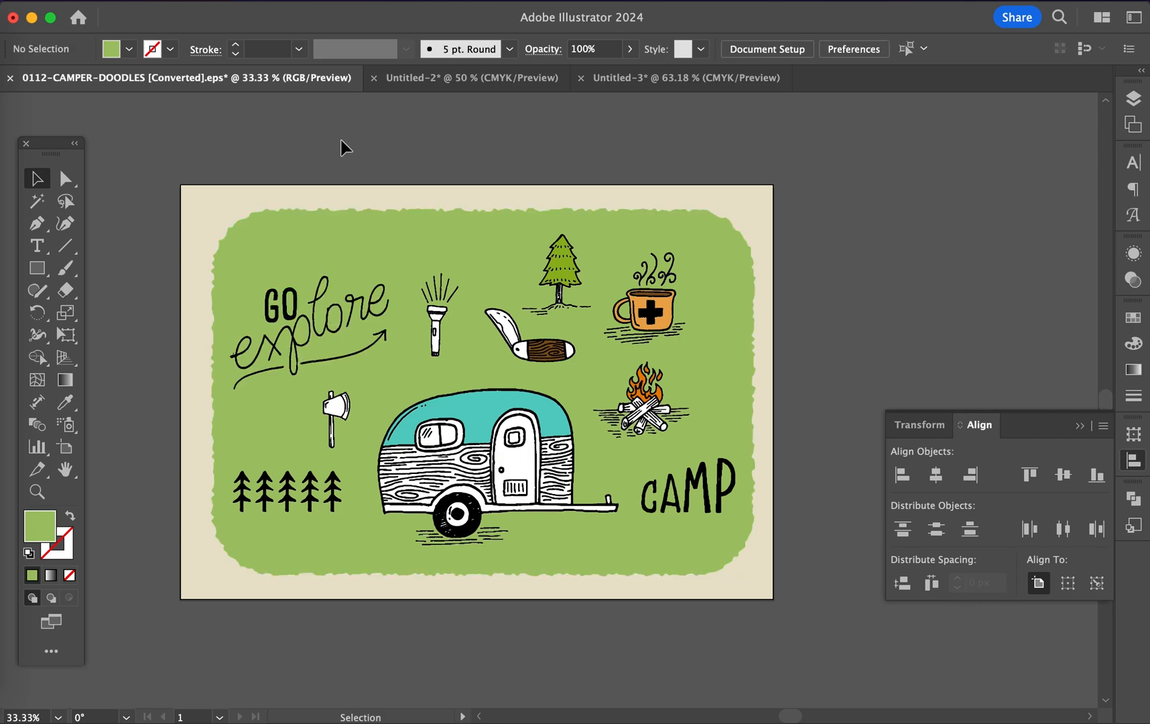
Switch to the Untitled-3 document and trace the linked logo image with the Black and White Logo preset, turning off further large-image warnings
click(649, 77)
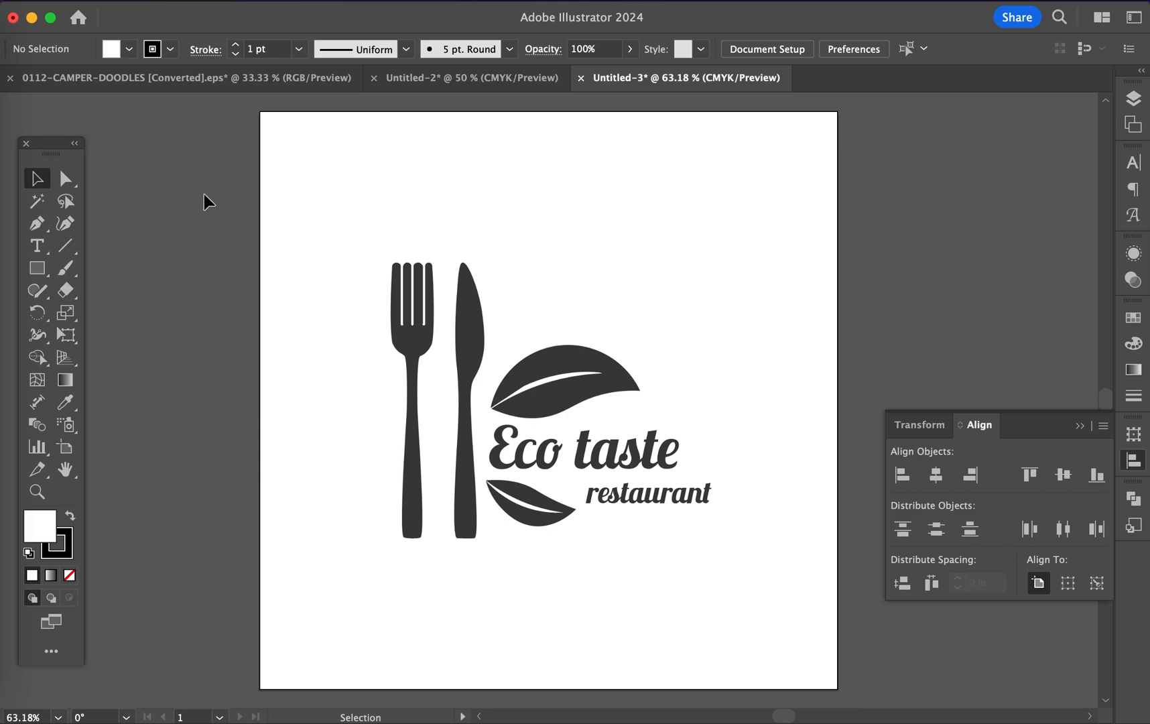
click(306, 156)
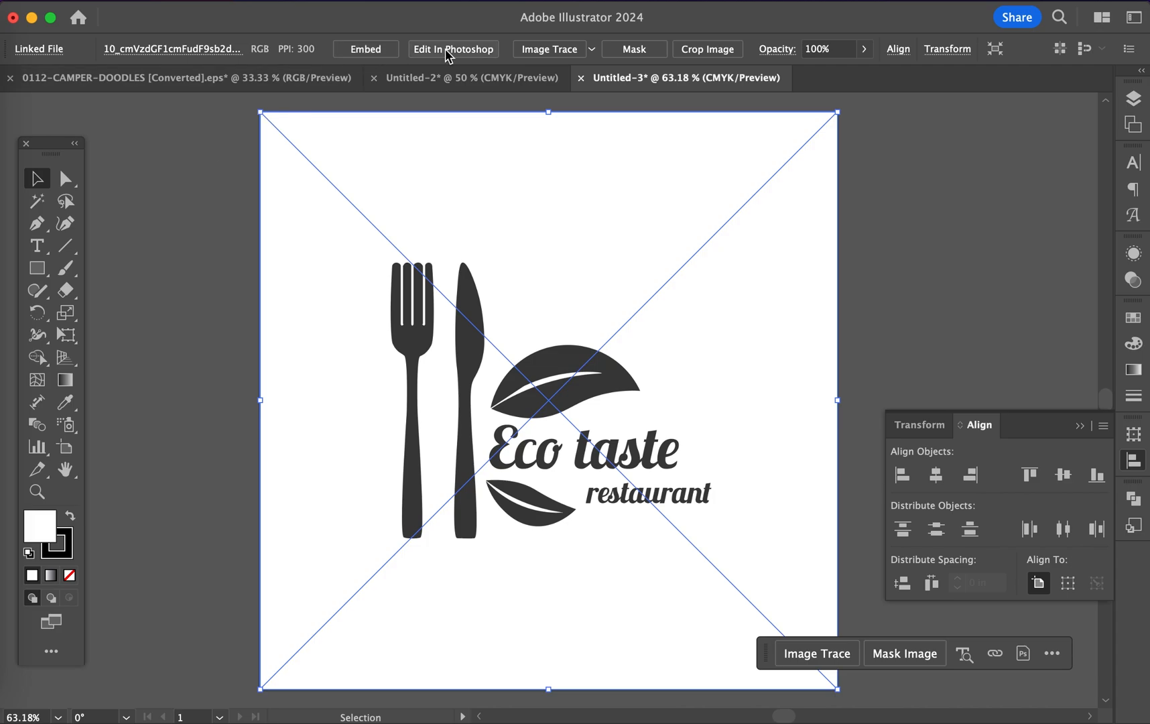
click(593, 49)
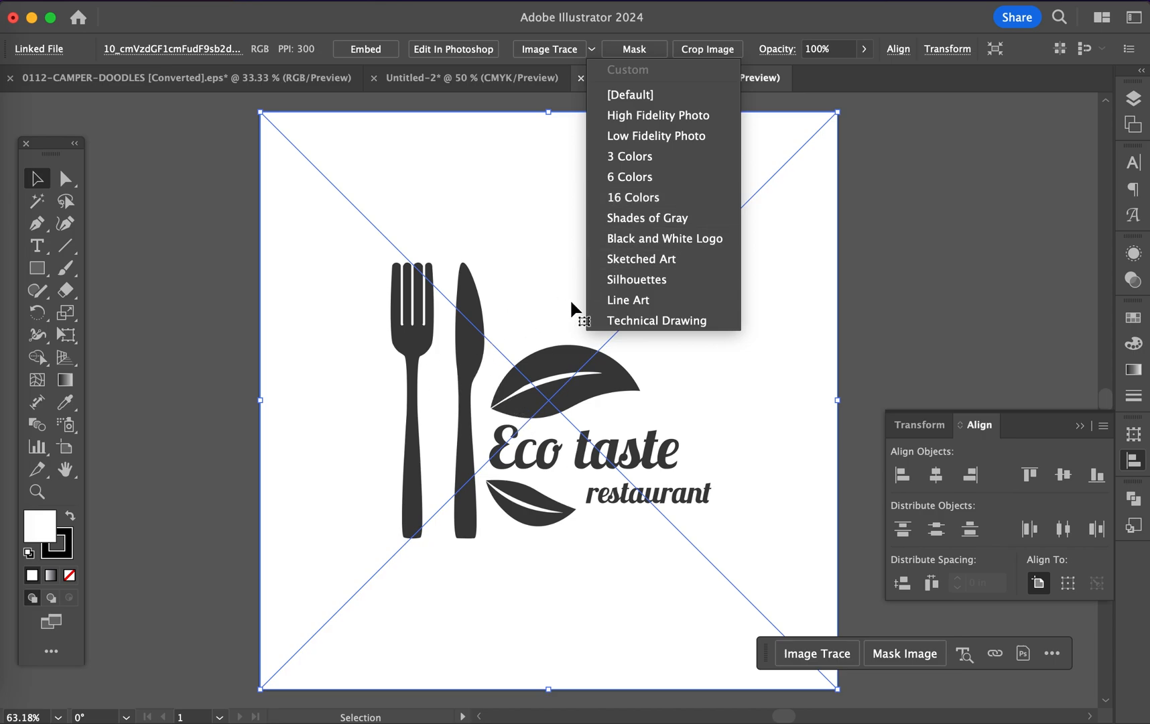
click(644, 236)
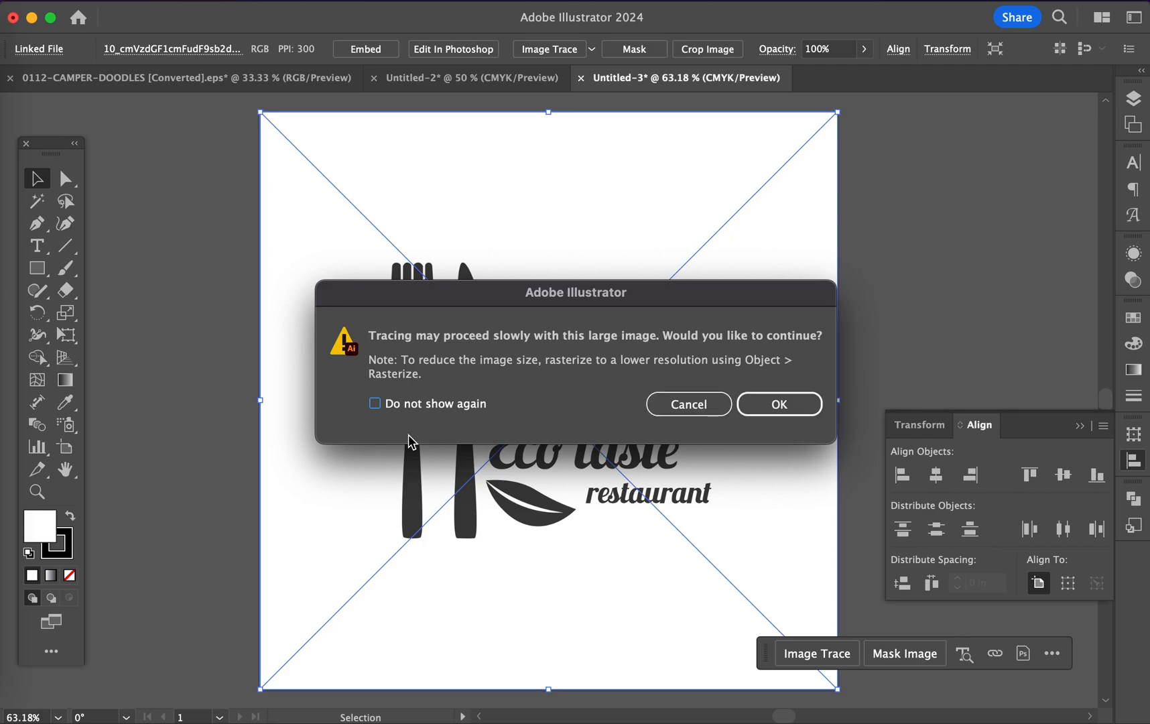
click(377, 404)
click(778, 406)
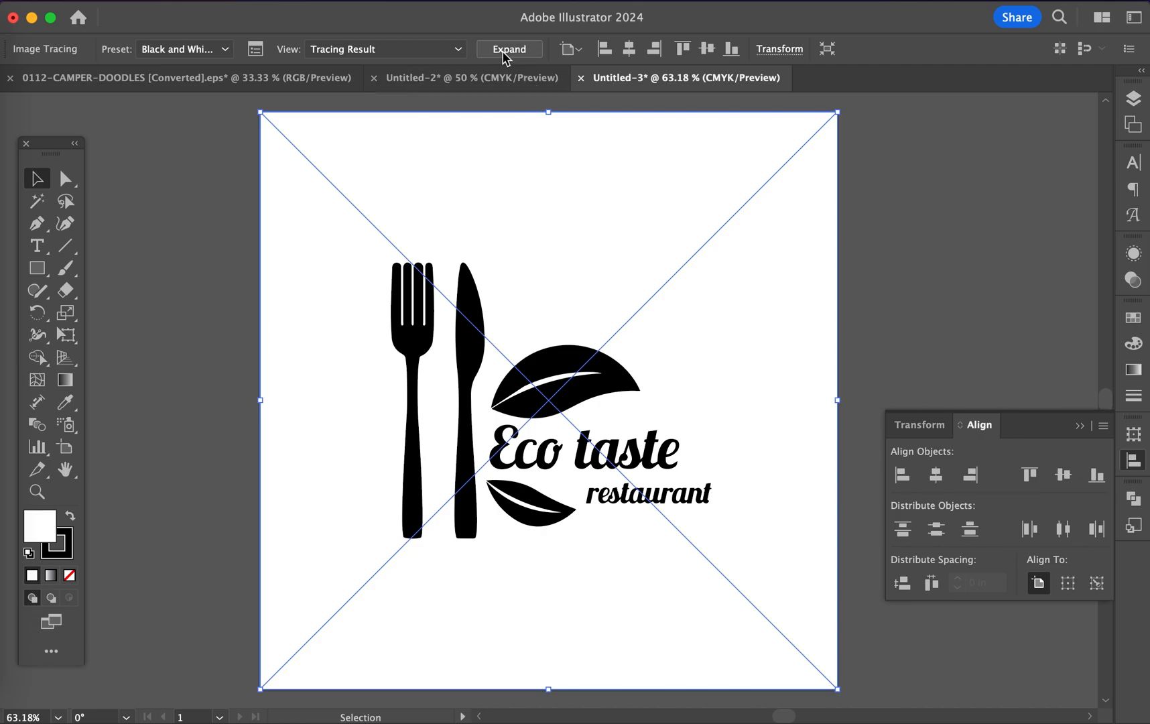
Expand the traced logo into paths, ungroup it and clear the selection
click(511, 50)
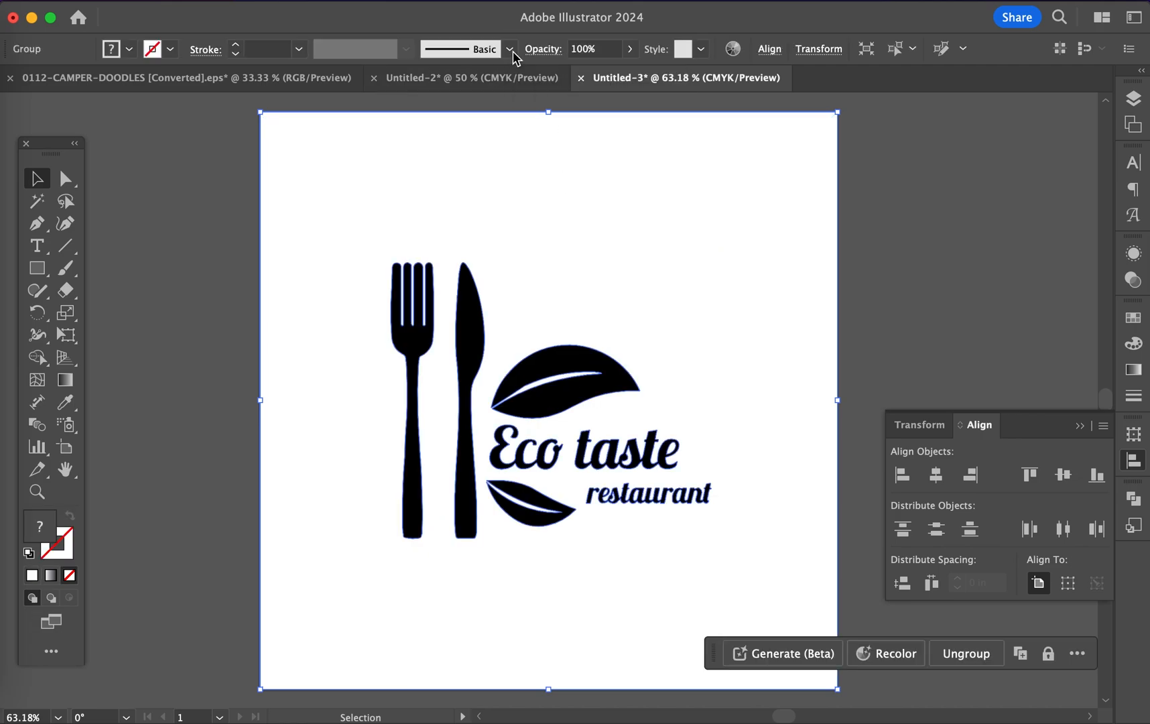
click(192, 5)
click(206, 138)
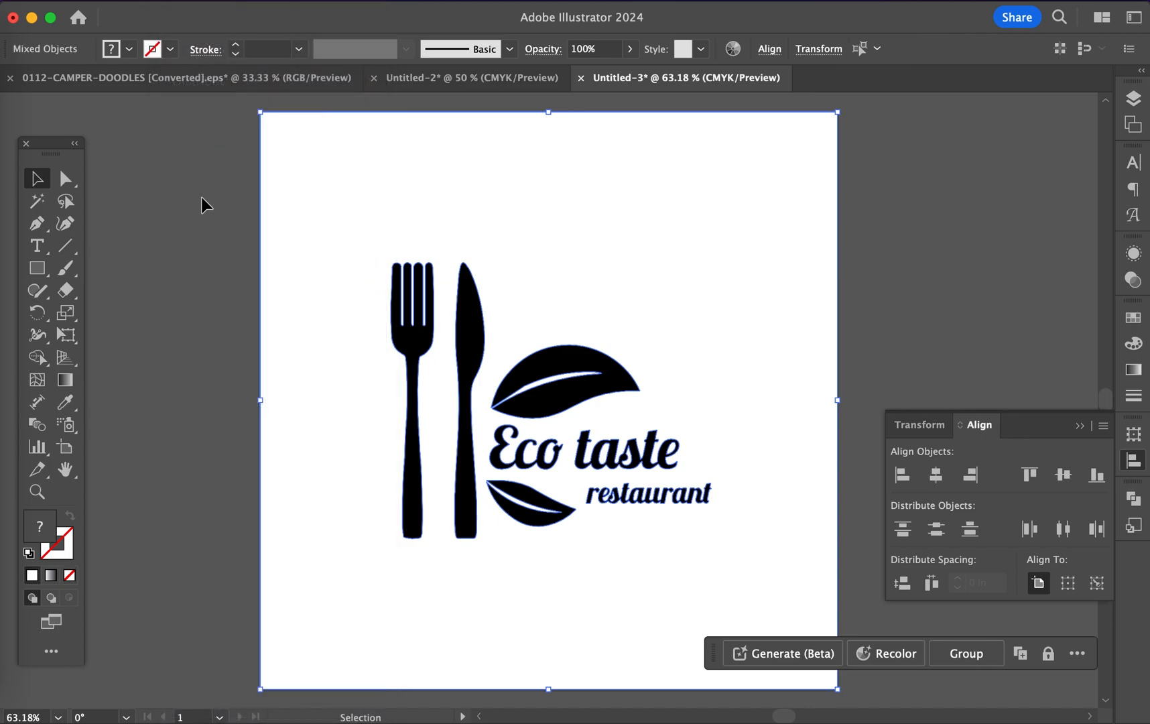
click(201, 200)
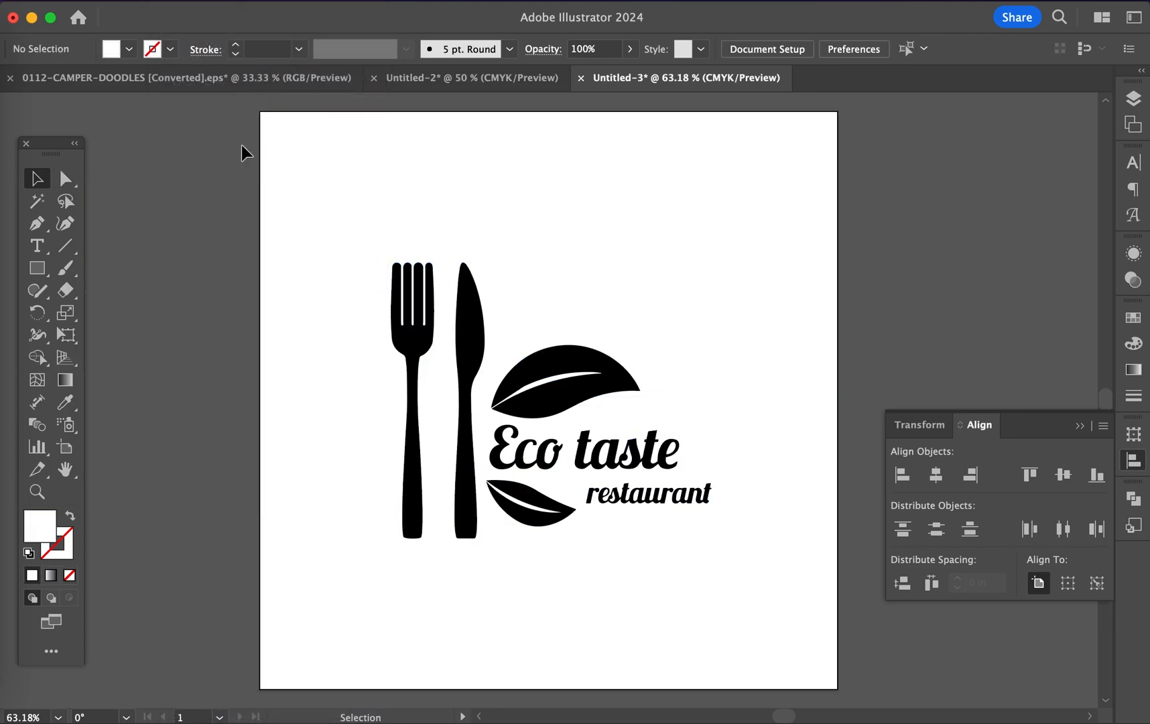
Select every object with the same fill colour as the logo's white background, trying CMYK Magenta before filling them all with green
click(282, 124)
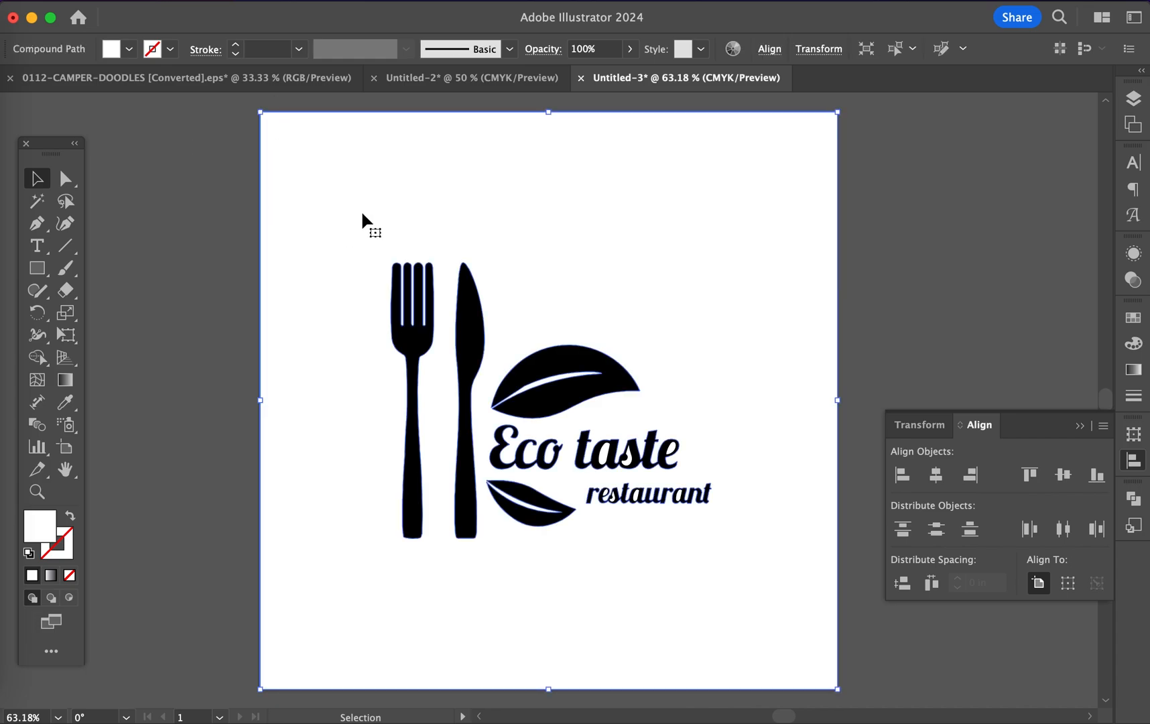
click(299, 3)
mouse_move(381, 193)
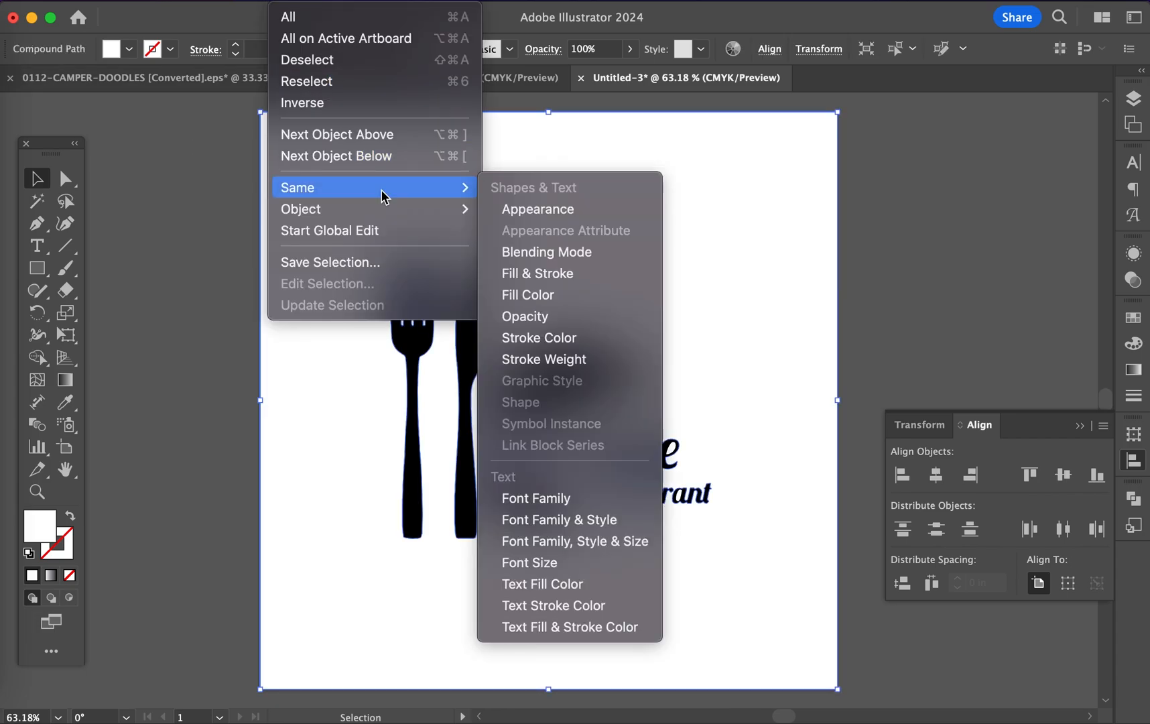
click(536, 302)
click(129, 49)
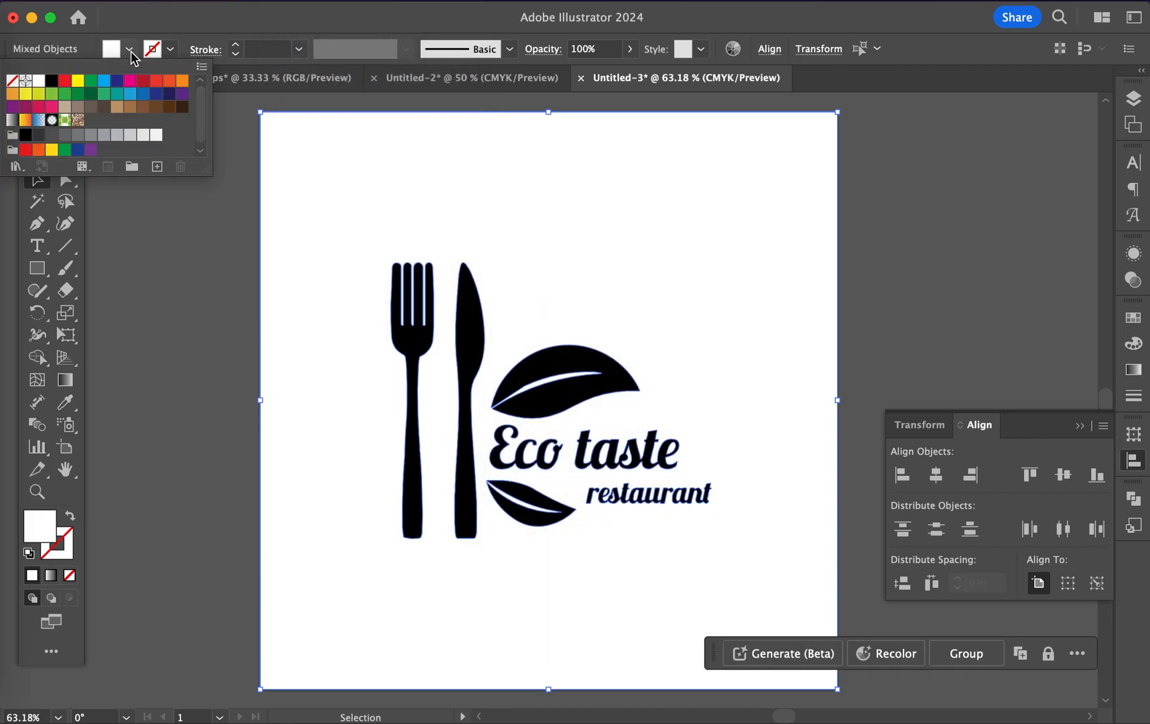
click(130, 82)
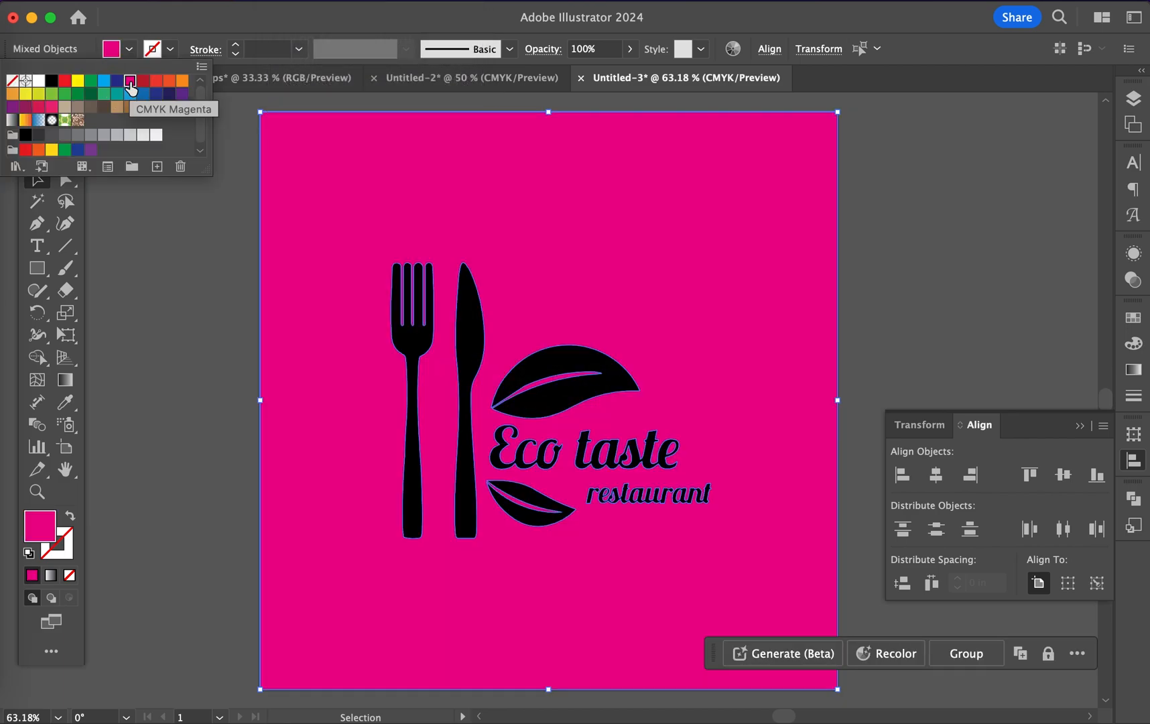
click(65, 94)
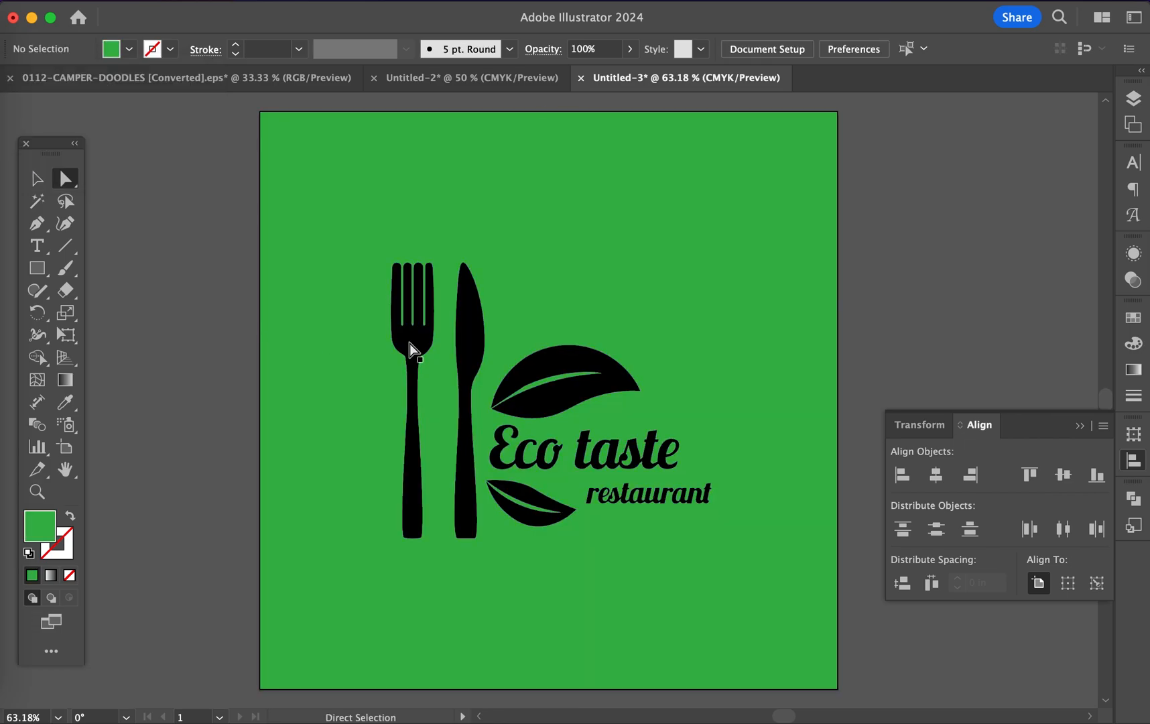
Directly select the black fork and fill it with white
click(413, 338)
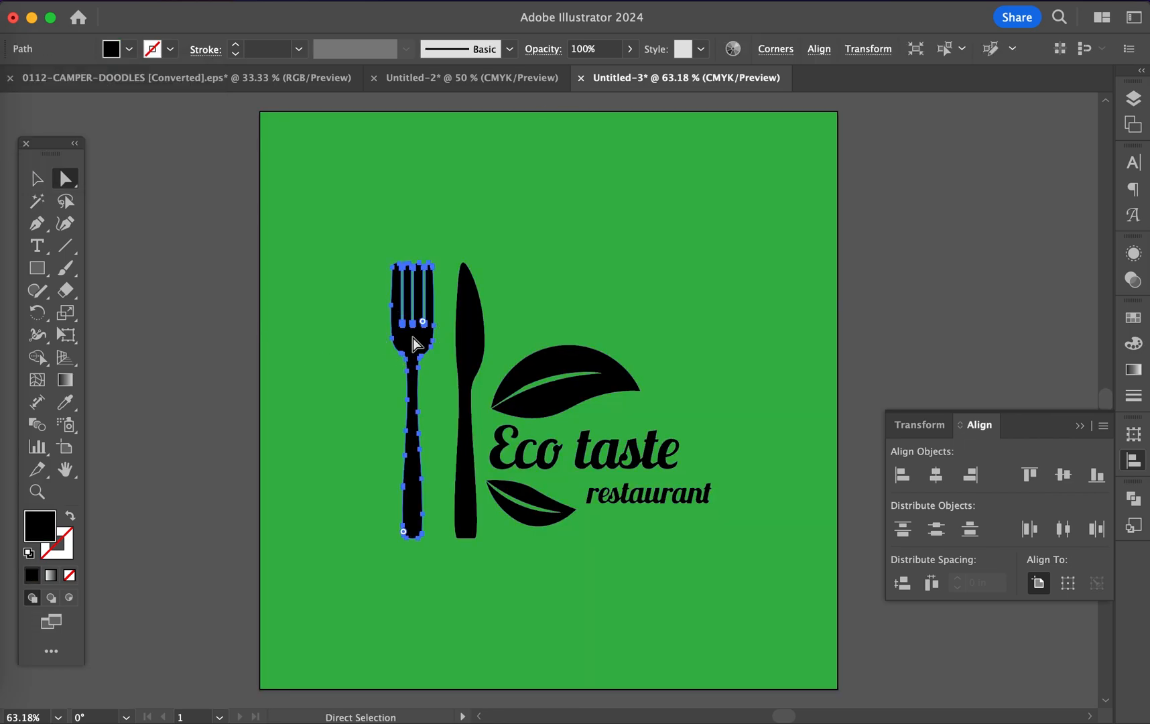
click(302, 2)
click(187, 190)
click(129, 49)
click(38, 80)
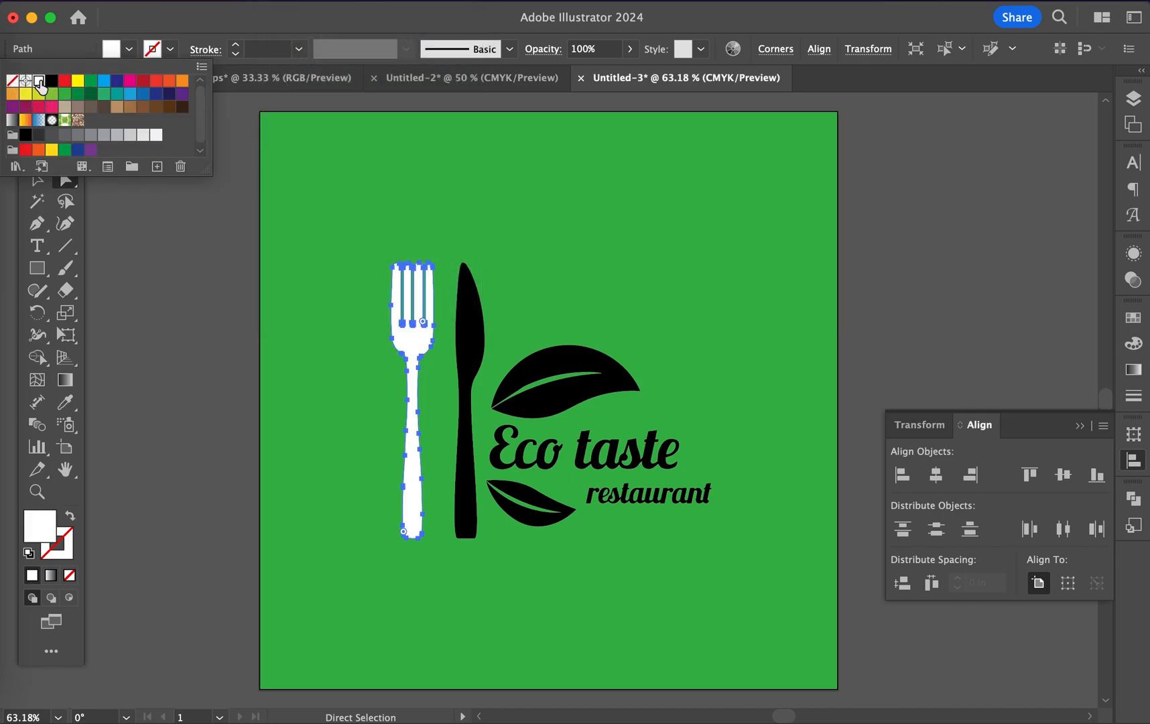
click(199, 324)
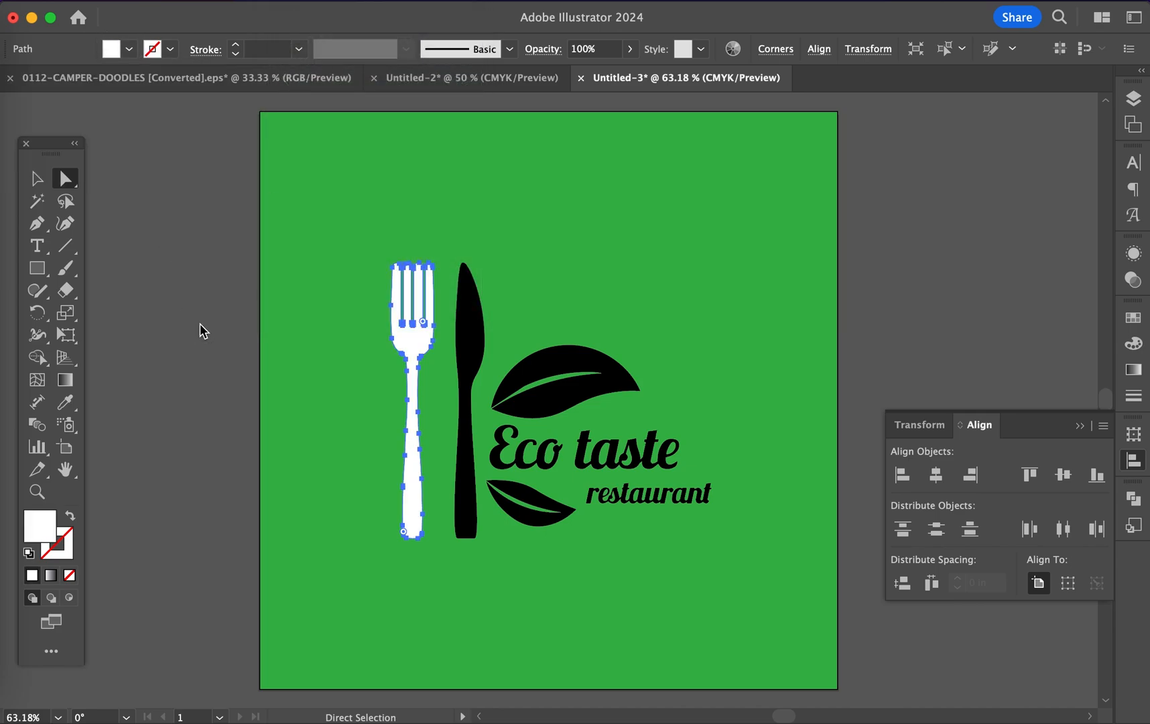
Recolour the words "Eco taste" white, sampling the fork's fill for "taste" with the Eyedropper, and clear the selection
click(503, 443)
click(503, 442)
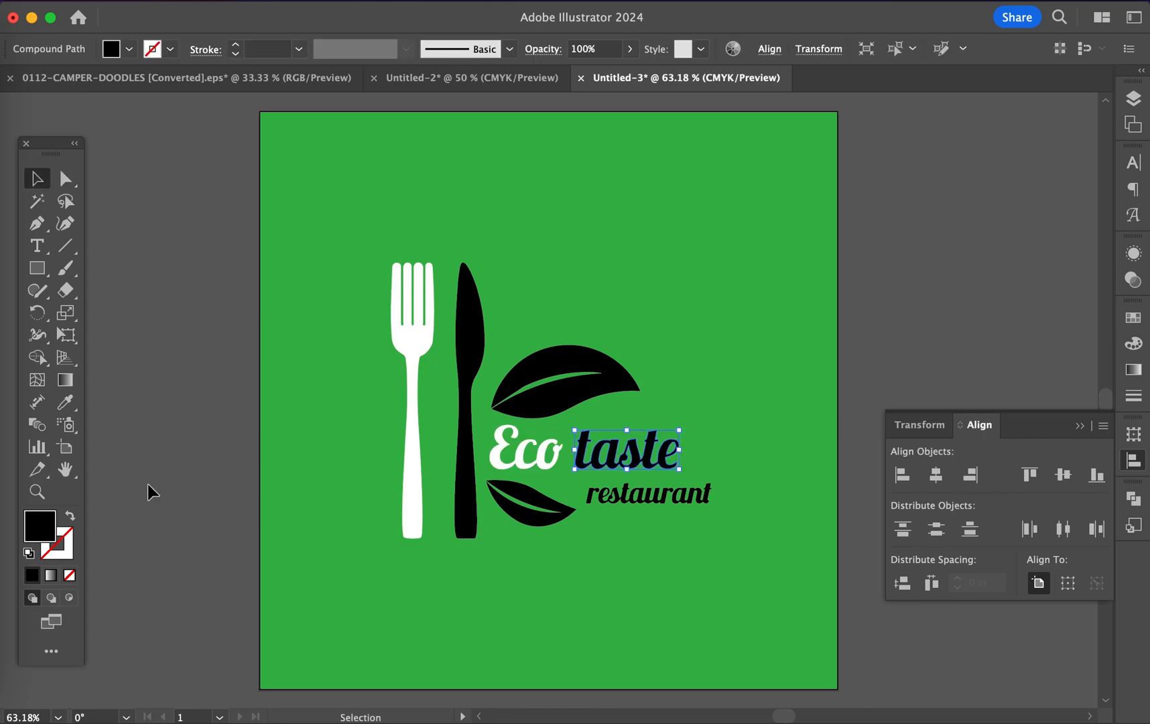
click(65, 402)
click(390, 337)
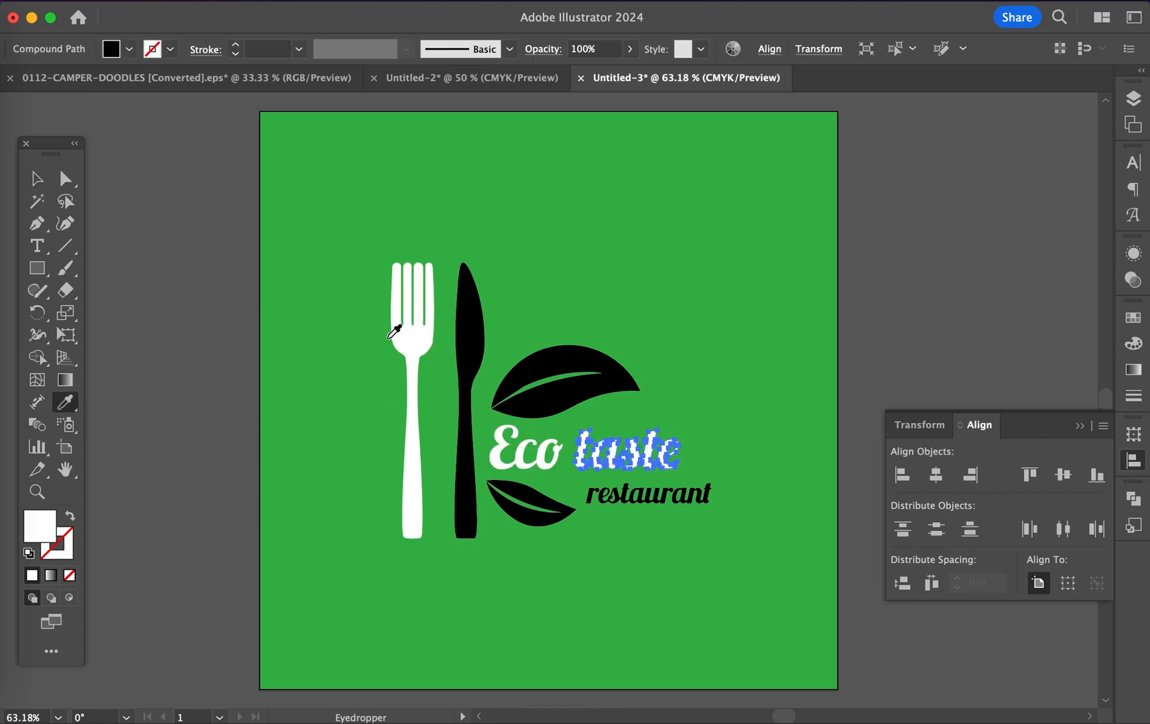
click(42, 179)
click(239, 155)
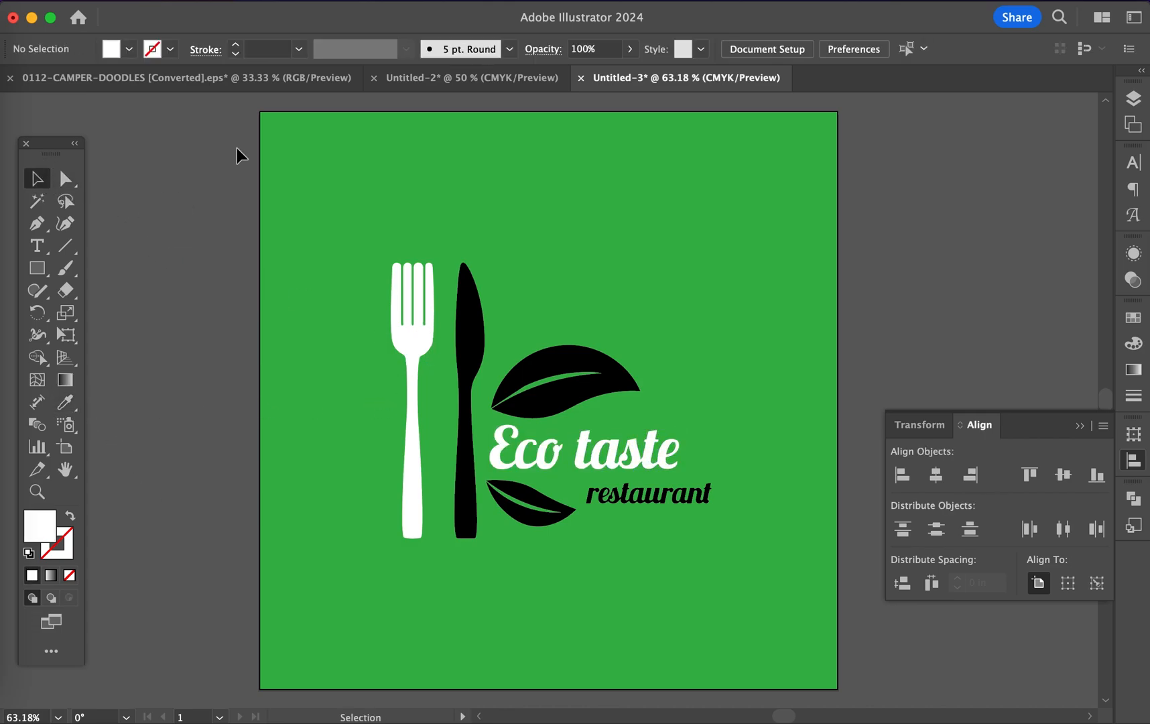
click(428, 82)
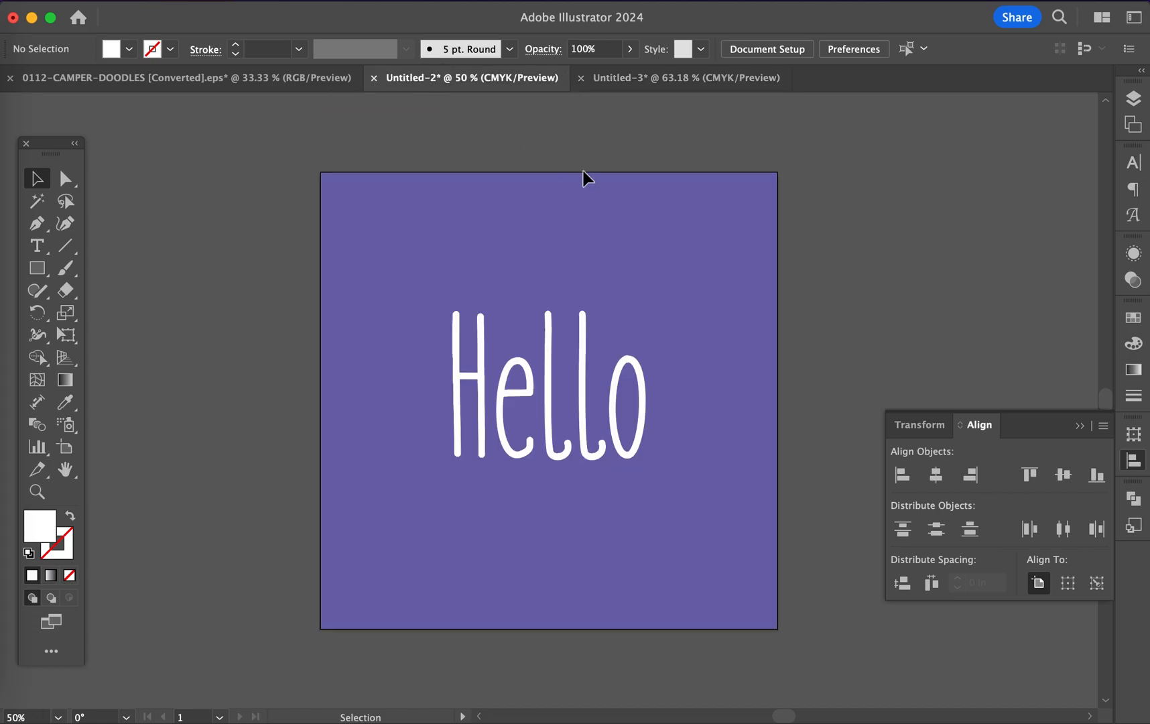
click(631, 79)
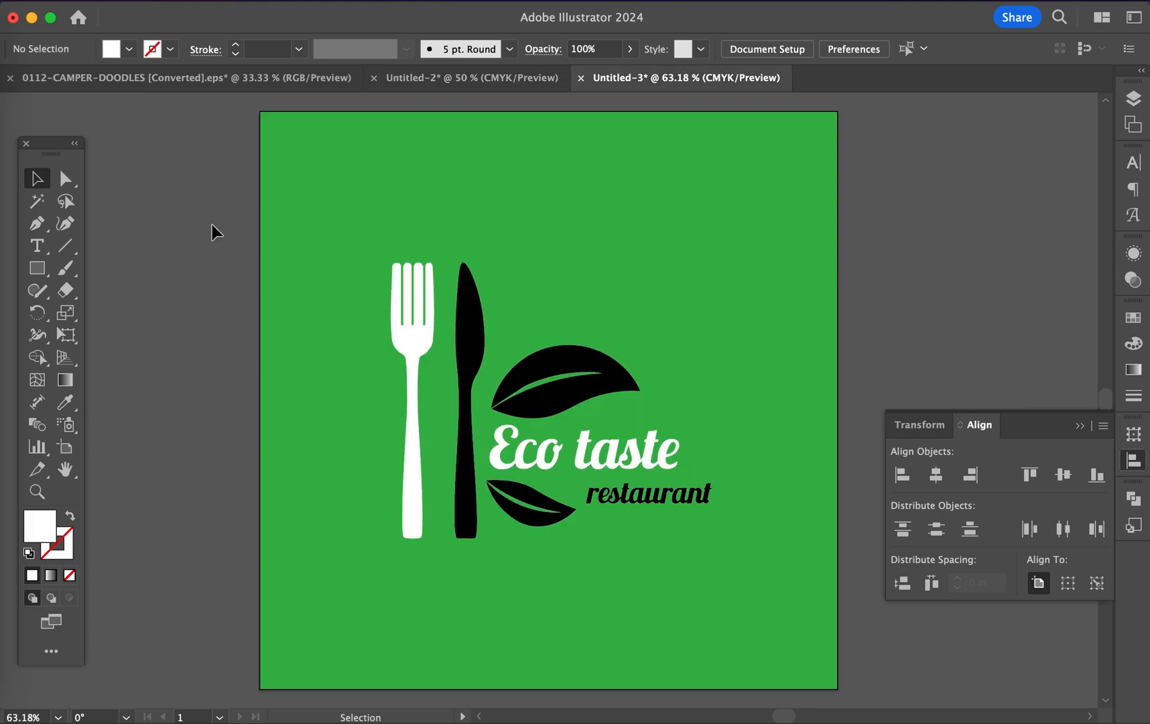
Select every object with the same fill colour as the logo's green background and delete them
click(282, 141)
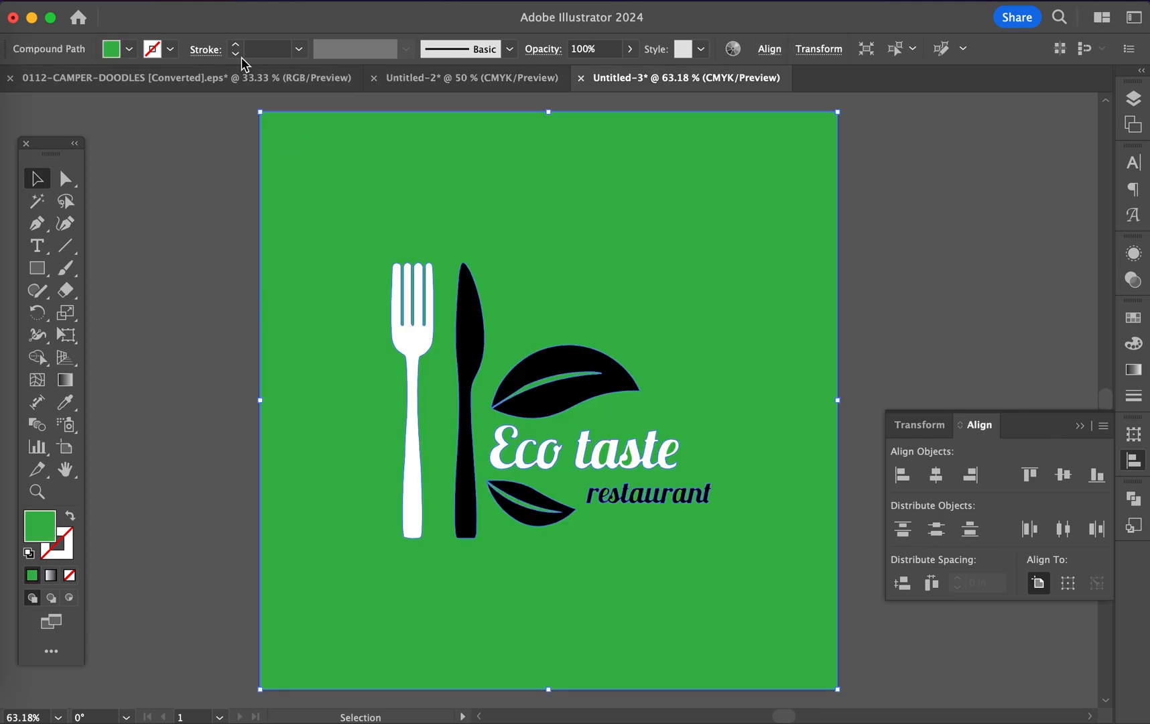
click(300, 1)
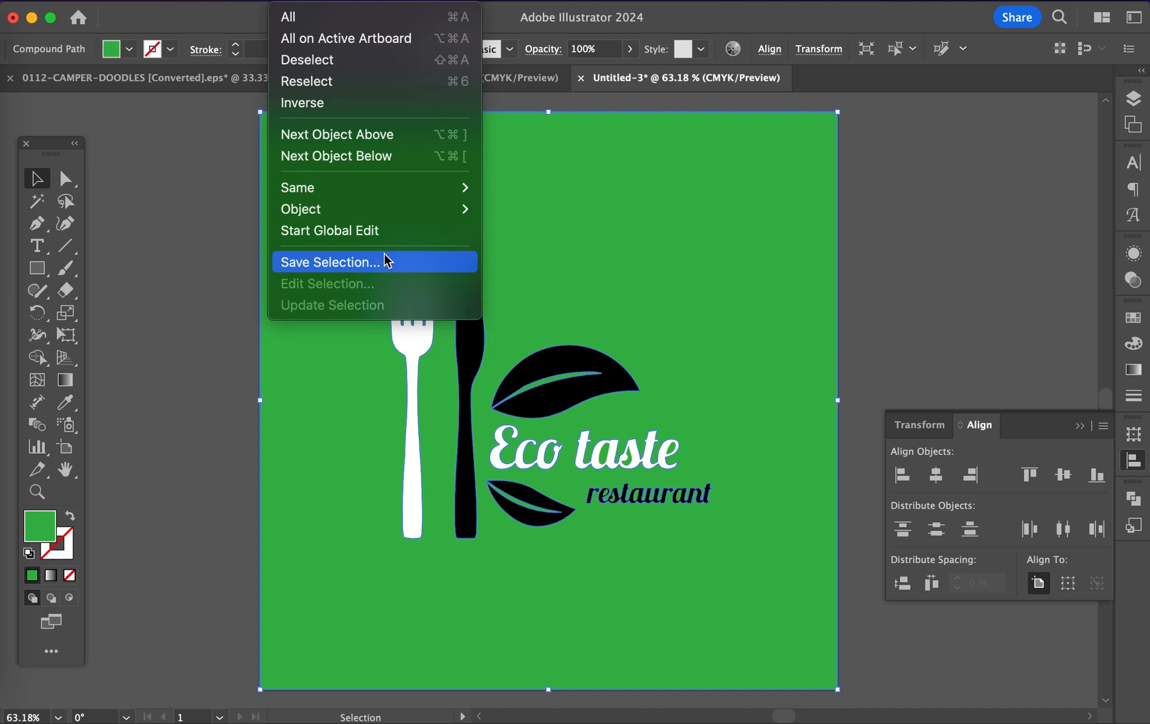
mouse_move(479, 189)
click(528, 301)
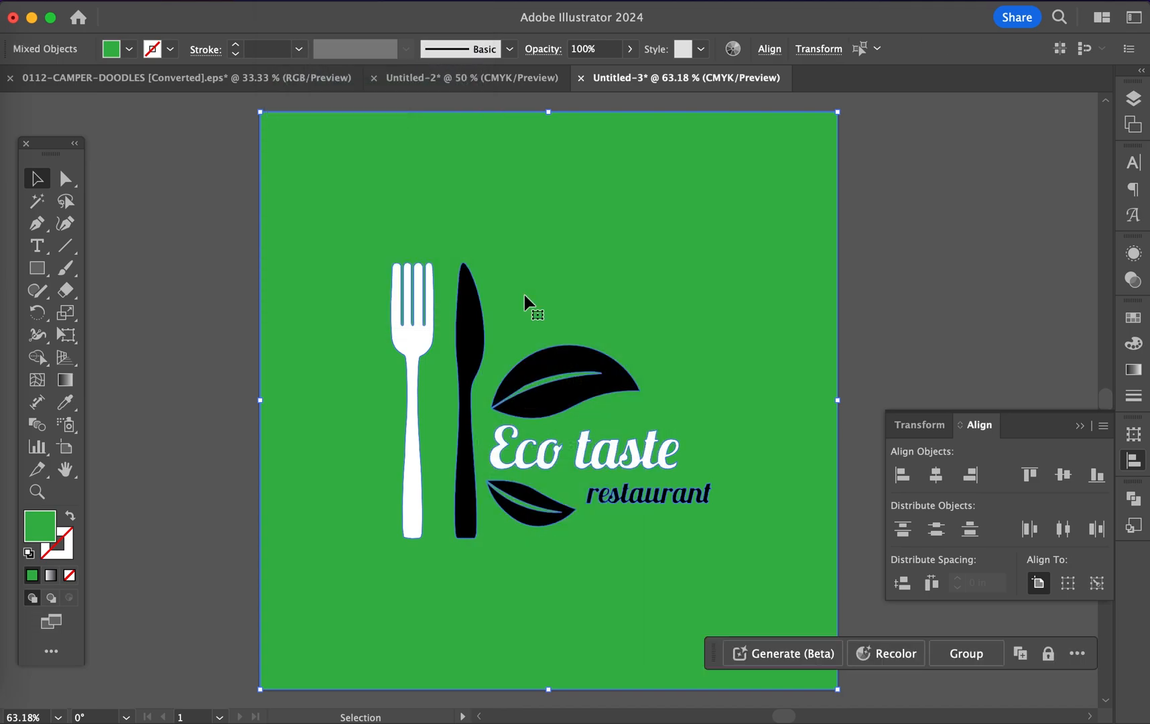
key(Delete)
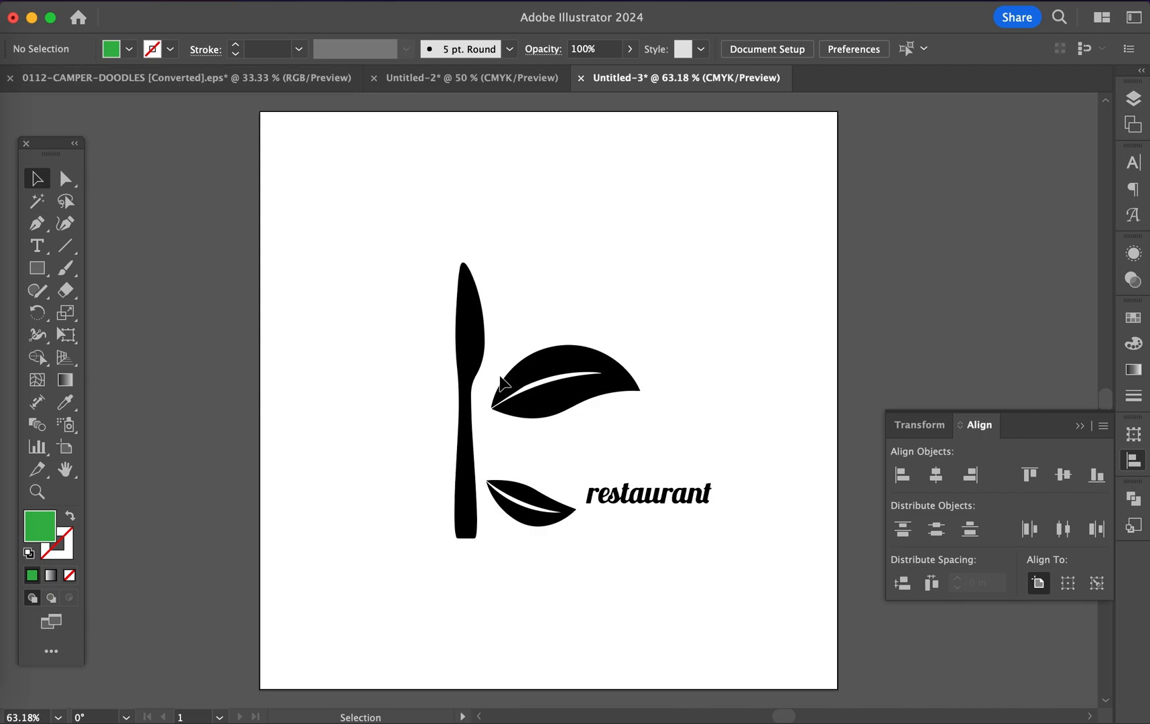
Open the document setup and set the first transparency grid colour to bright green
click(100, 1)
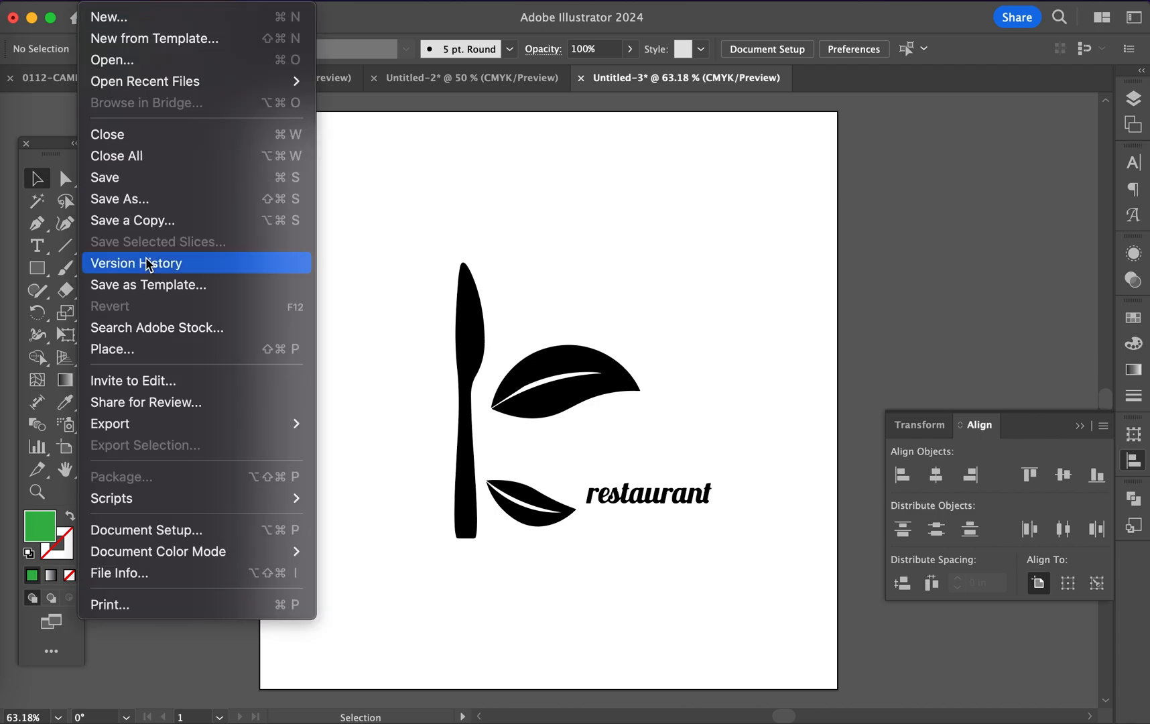
click(130, 531)
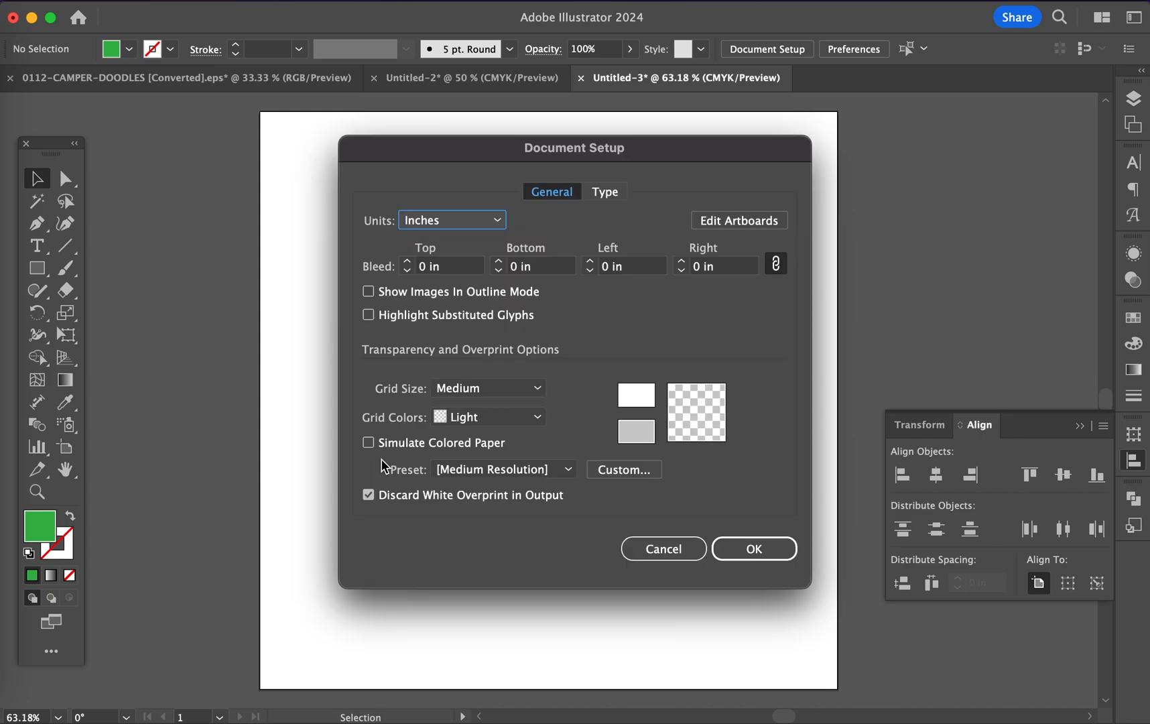
click(637, 396)
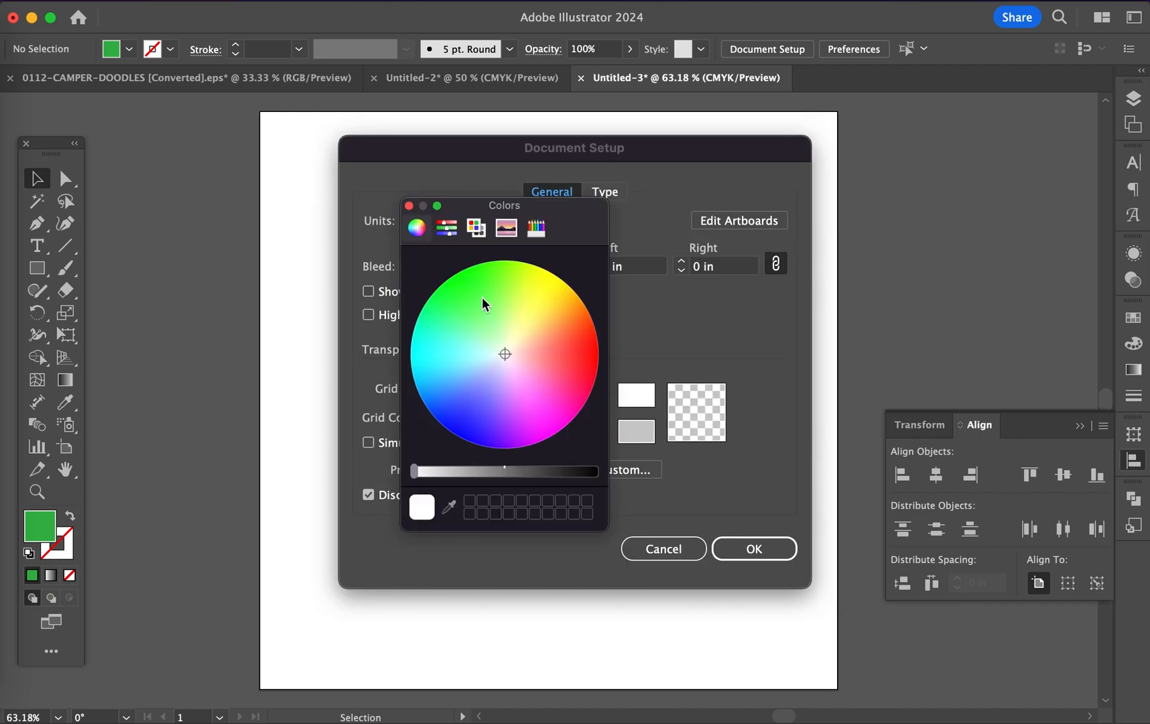
click(456, 273)
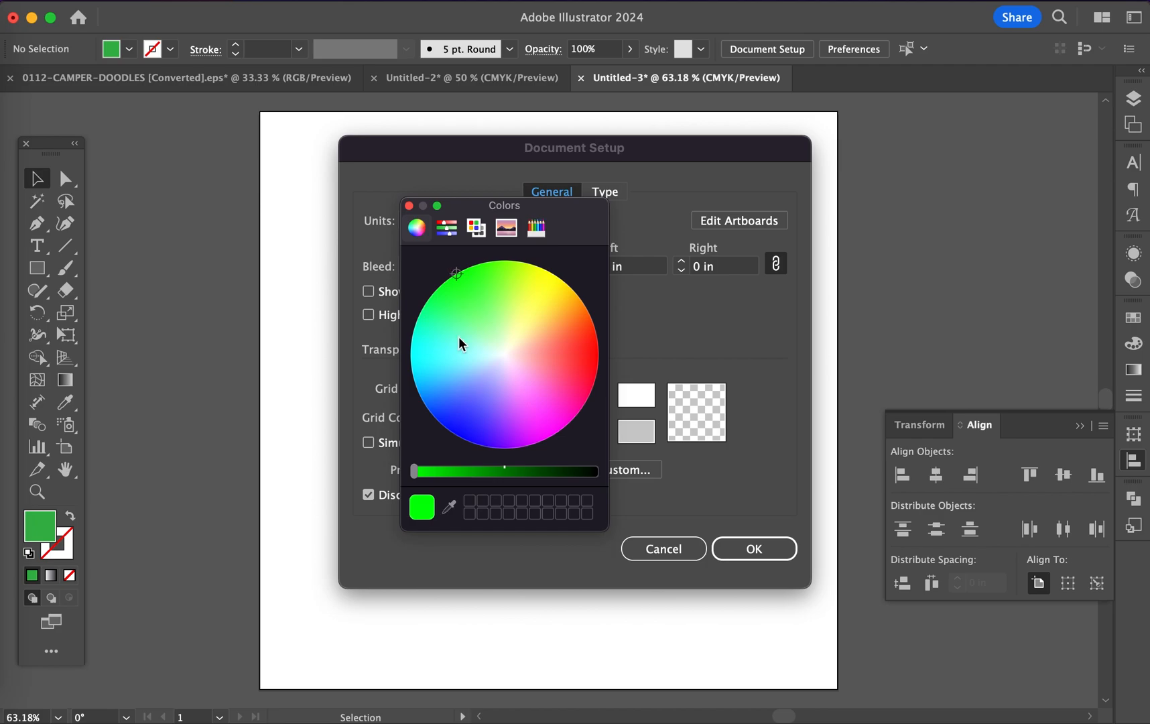
click(408, 206)
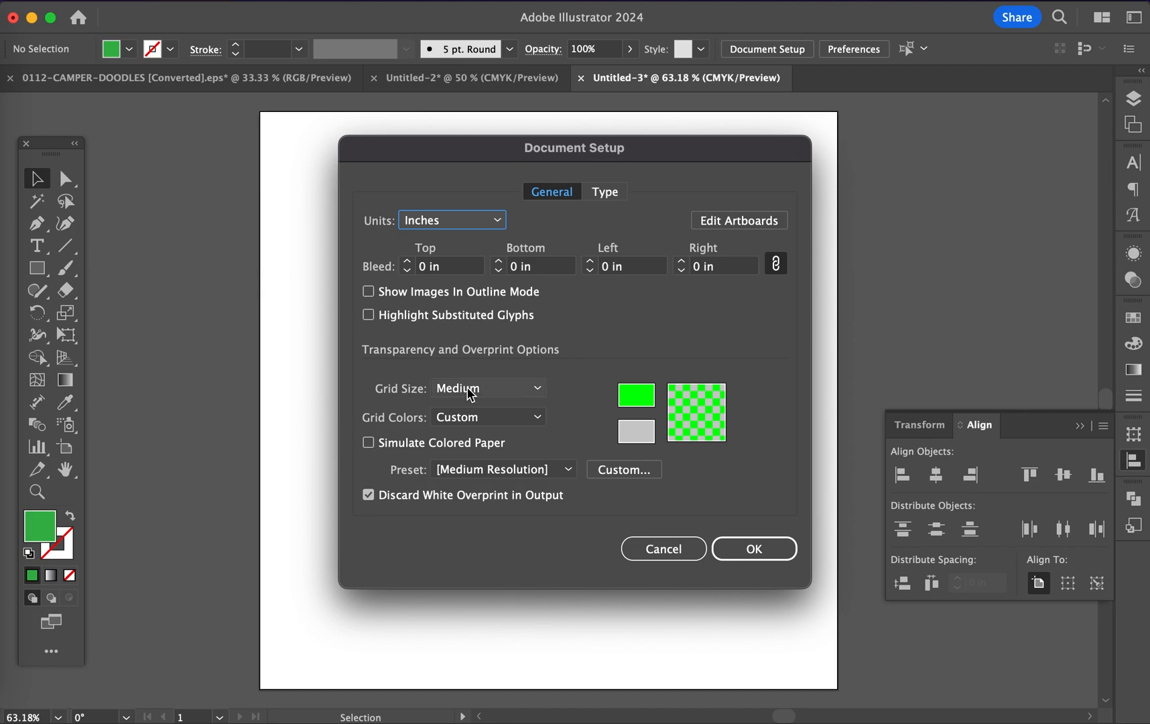
Set the second transparency grid colour to a dark green
click(641, 437)
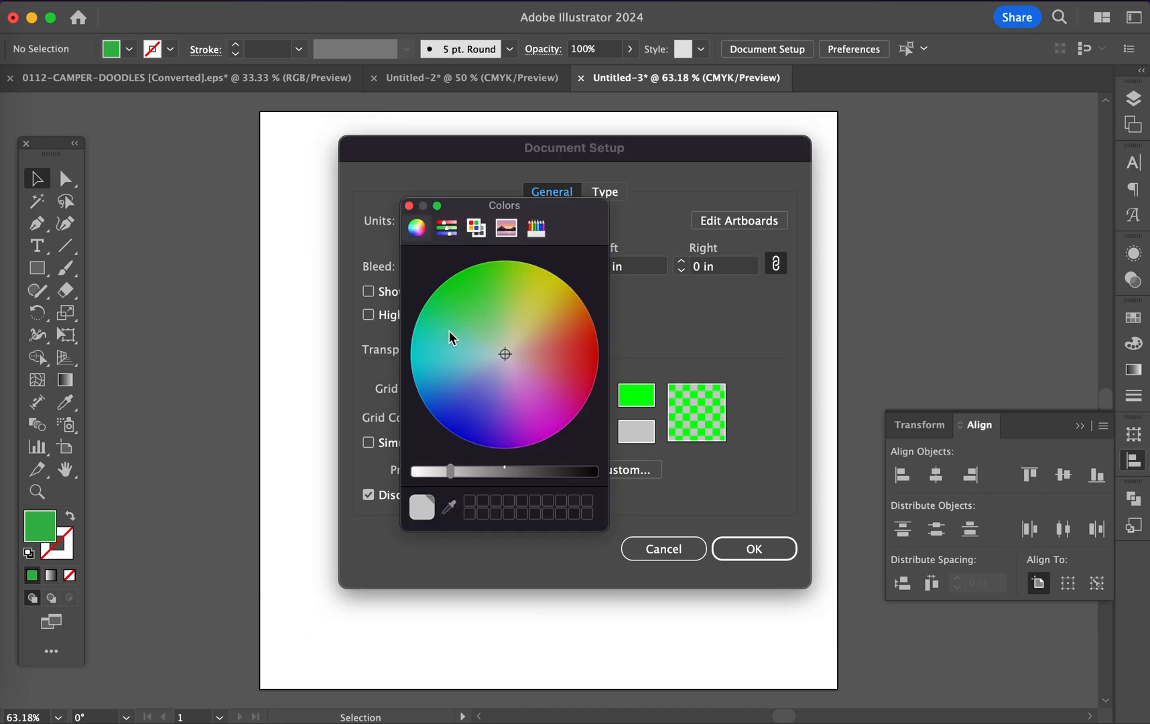
drag(441, 341, 477, 313)
click(530, 471)
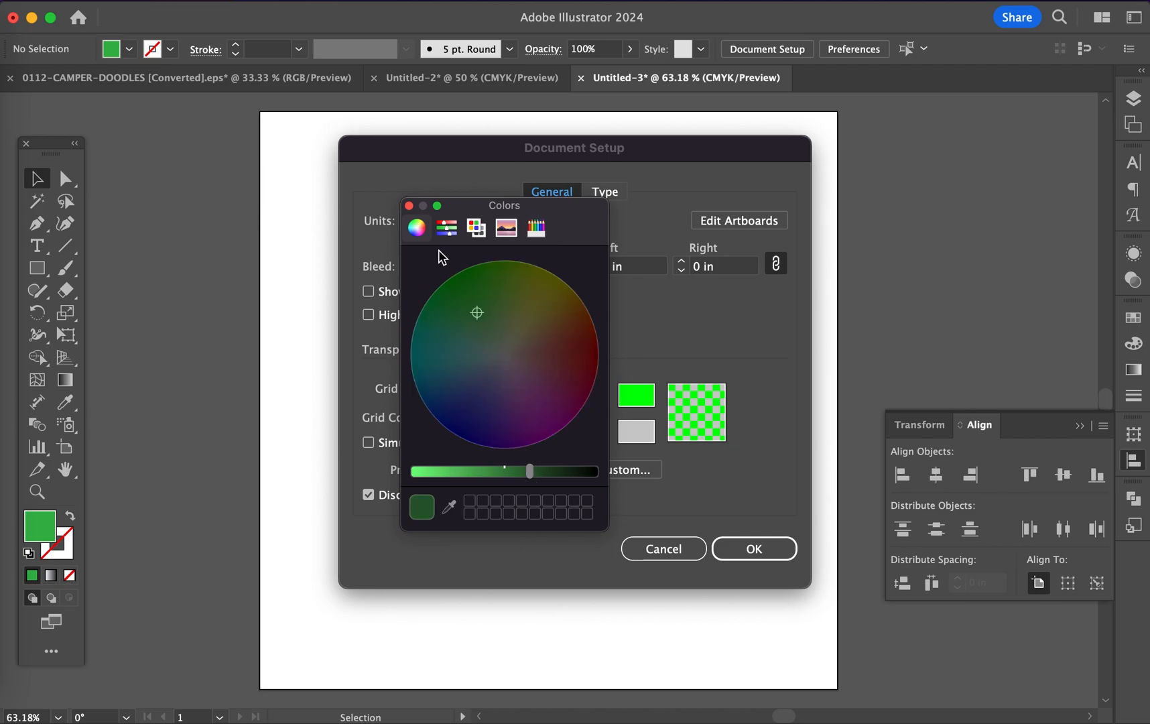
click(408, 206)
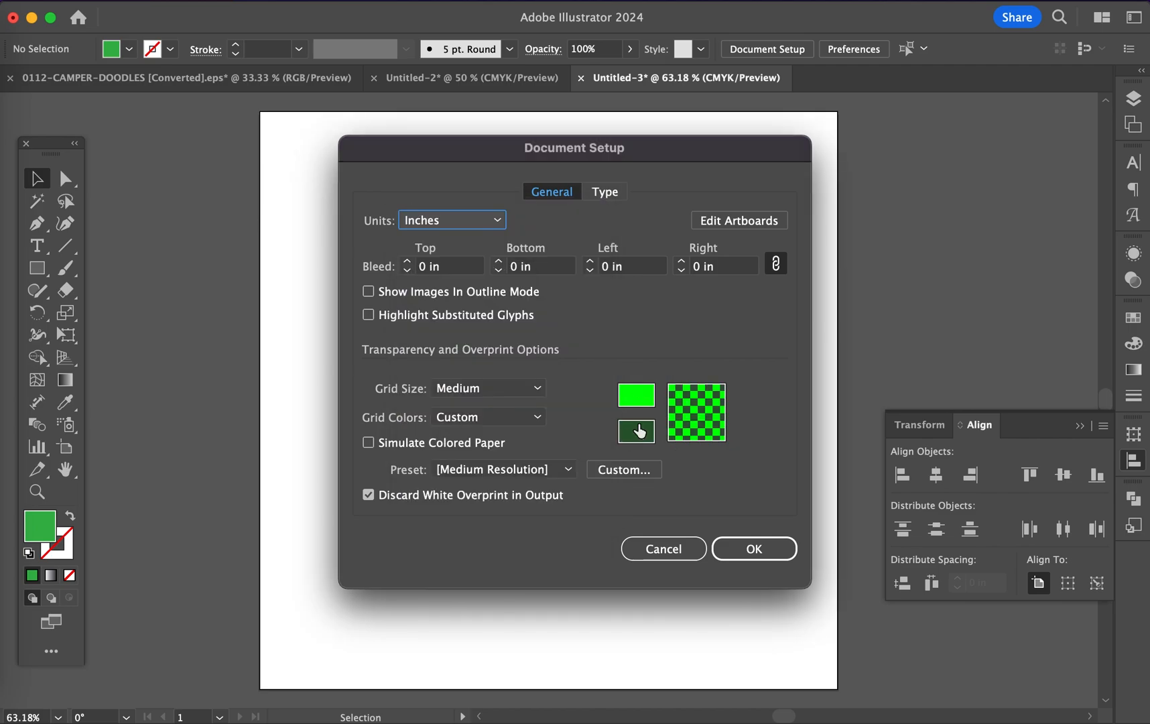
Set the second transparency grid colour to a dark blue of medium brightness
click(619, 406)
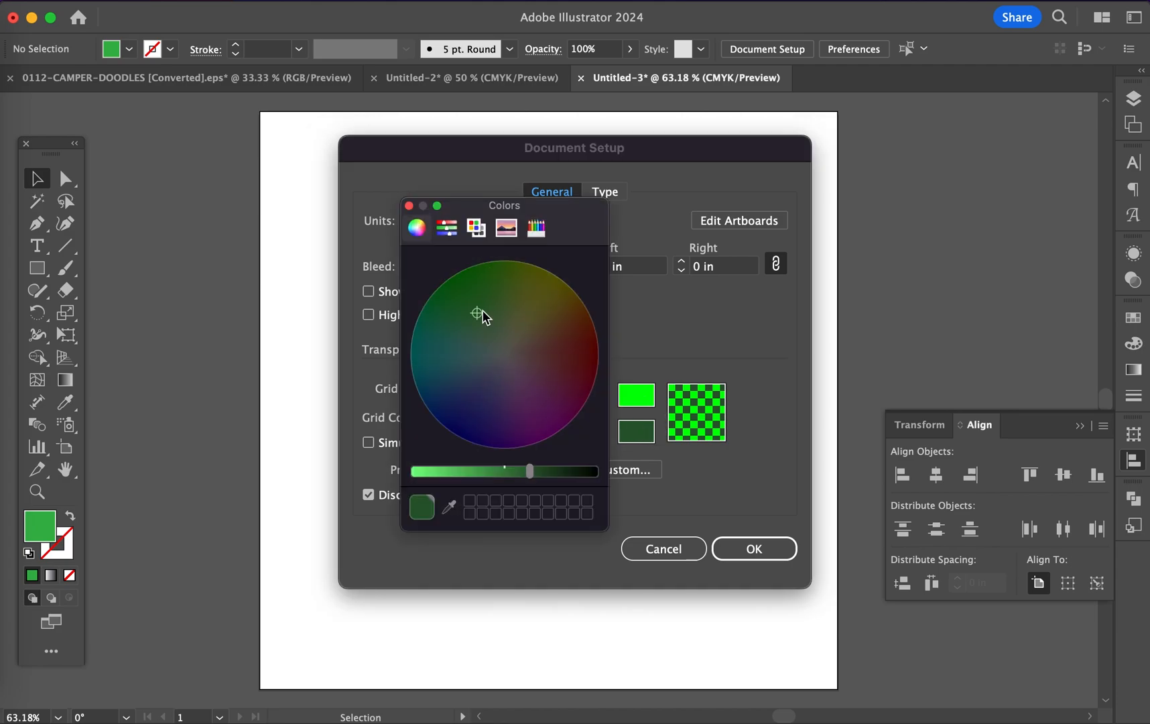
drag(461, 389, 436, 394)
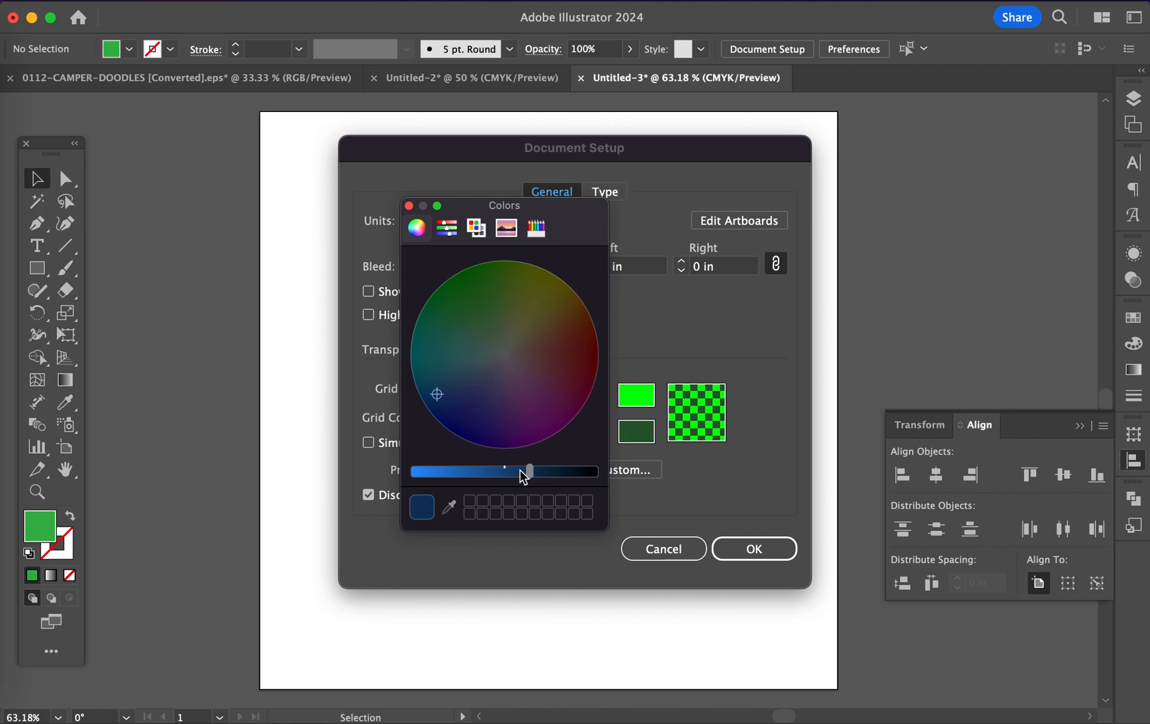
drag(519, 469, 505, 469)
click(410, 206)
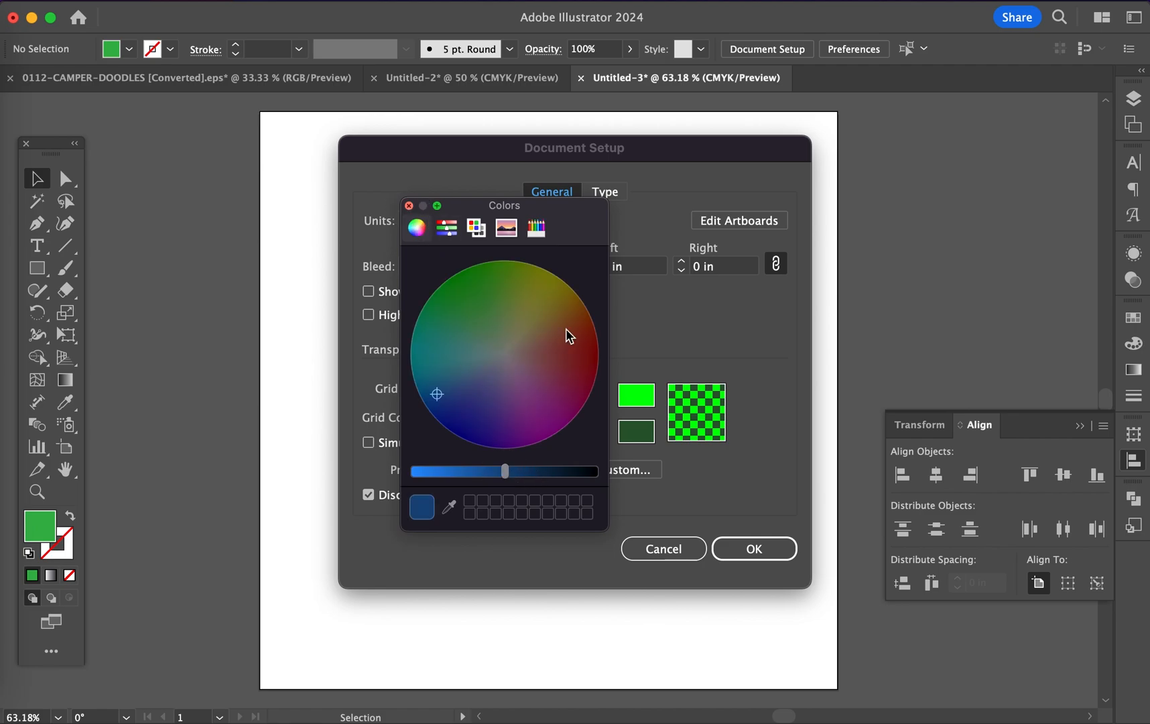
Set the first transparency grid colour to a bright blue
click(634, 398)
click(472, 381)
drag(461, 388, 452, 406)
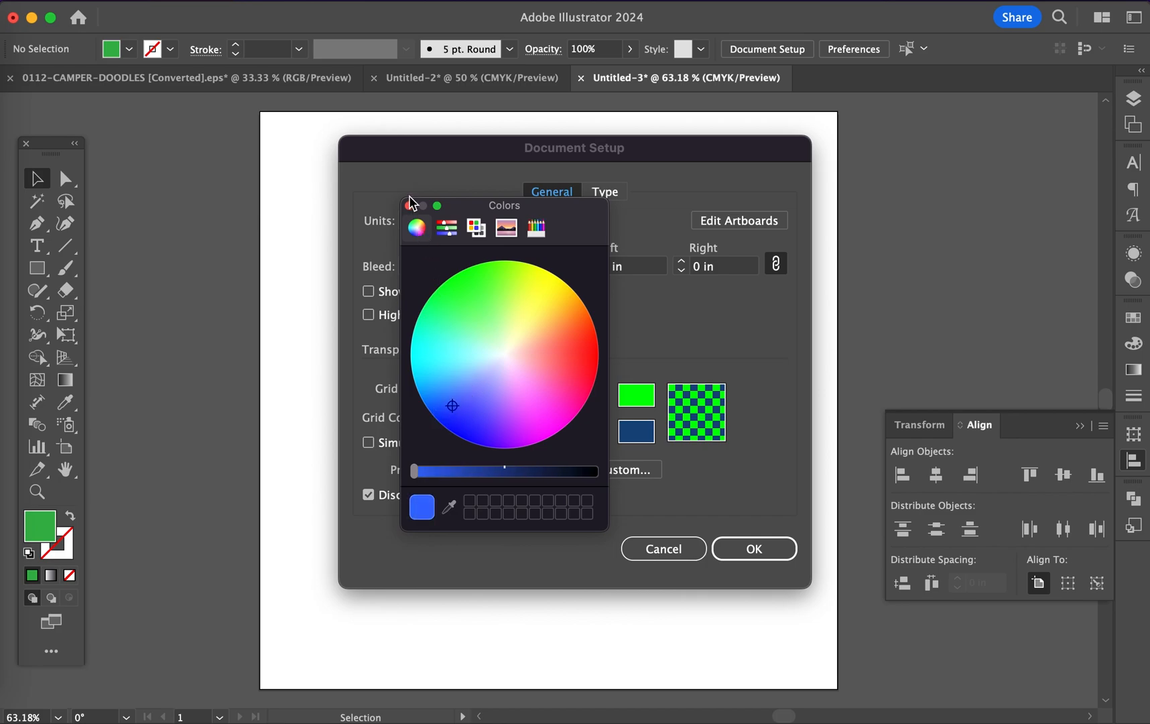
click(408, 205)
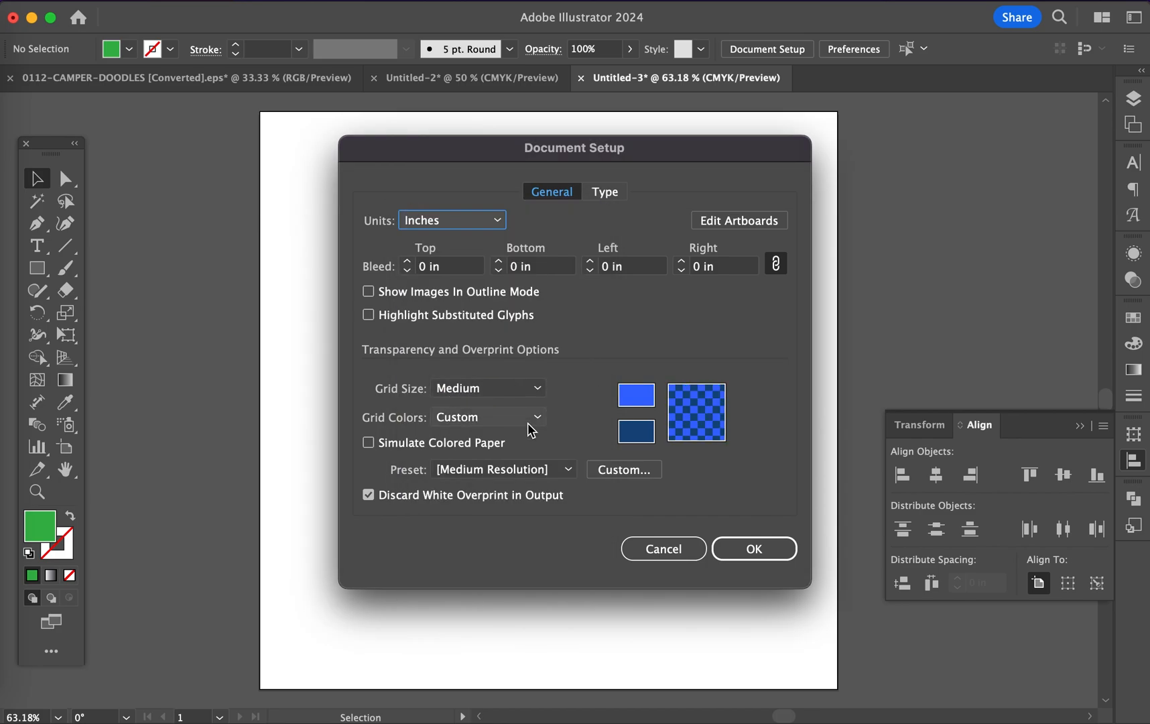
Keep the grid size at Medium, apply the document setup and show the transparency grid
click(539, 388)
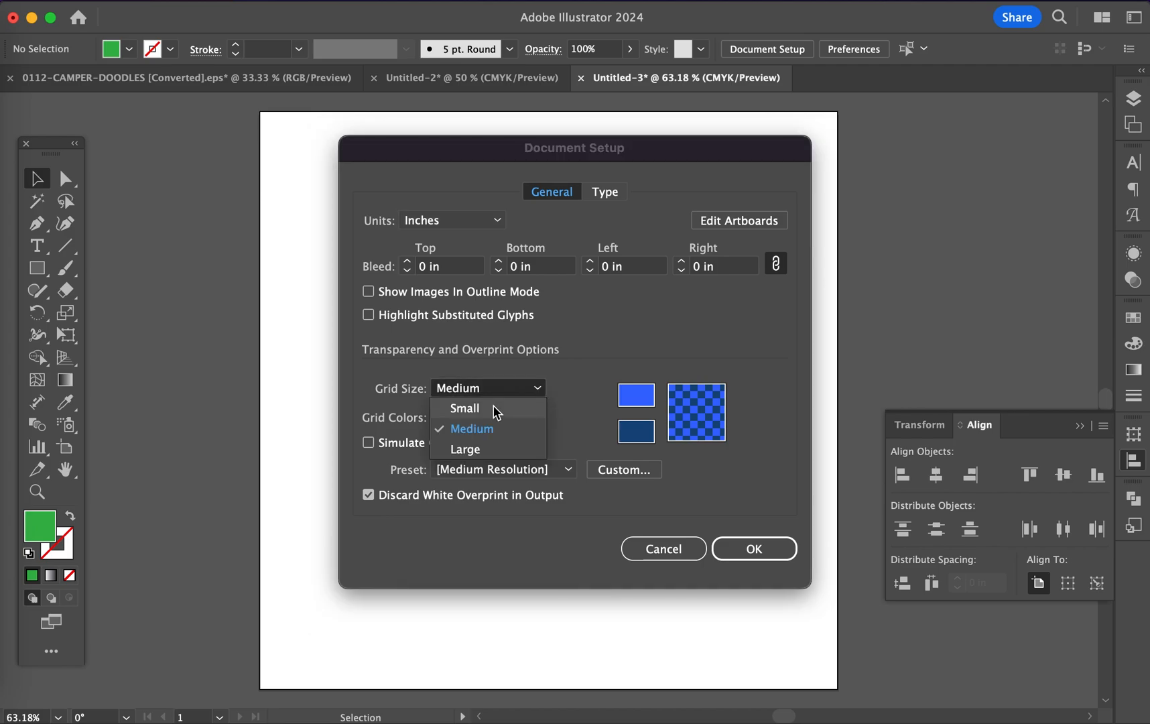
click(566, 409)
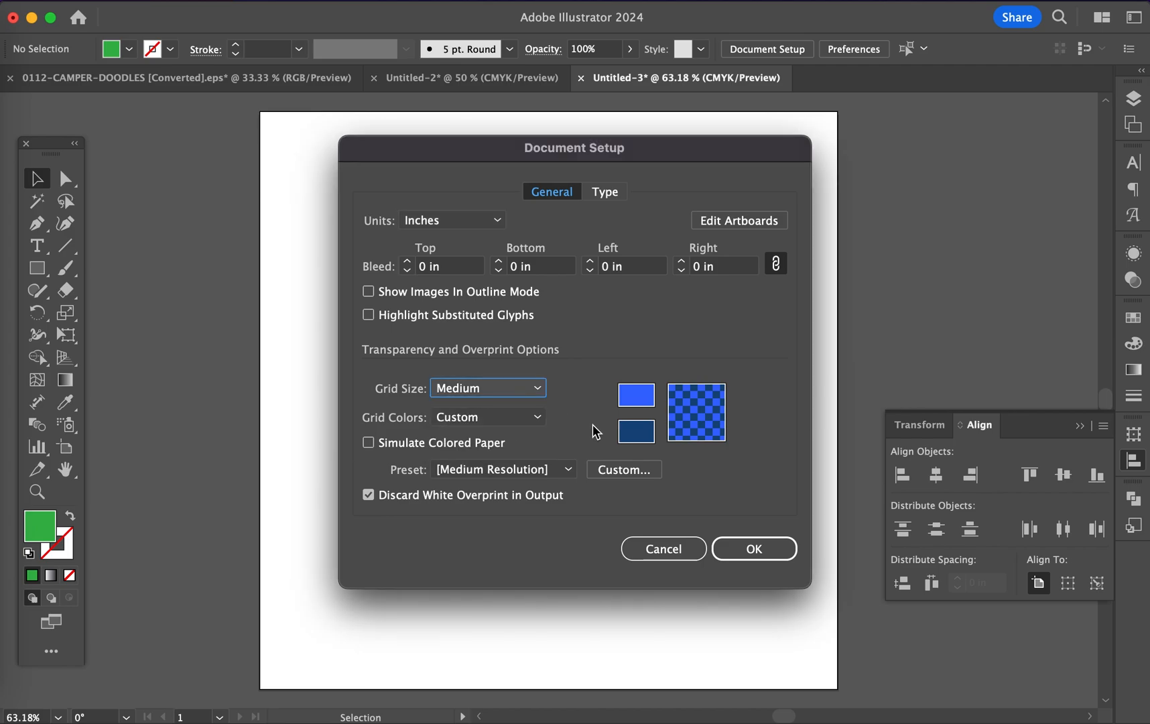
click(747, 545)
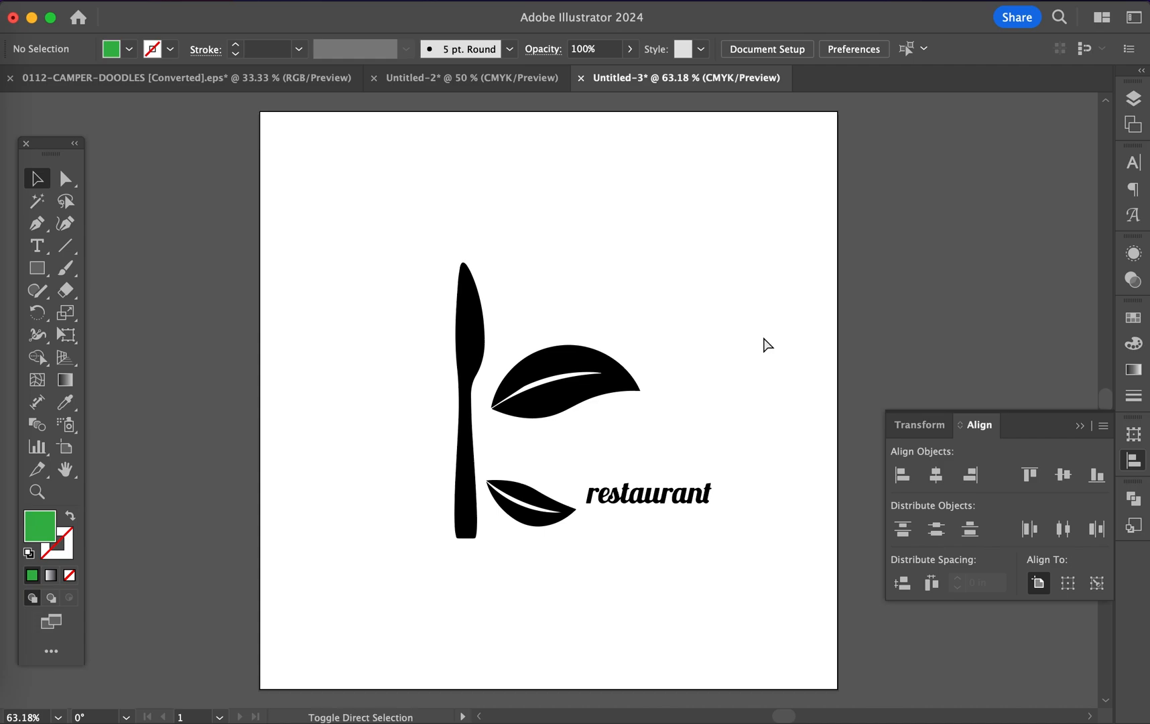
key(super+shift+d)
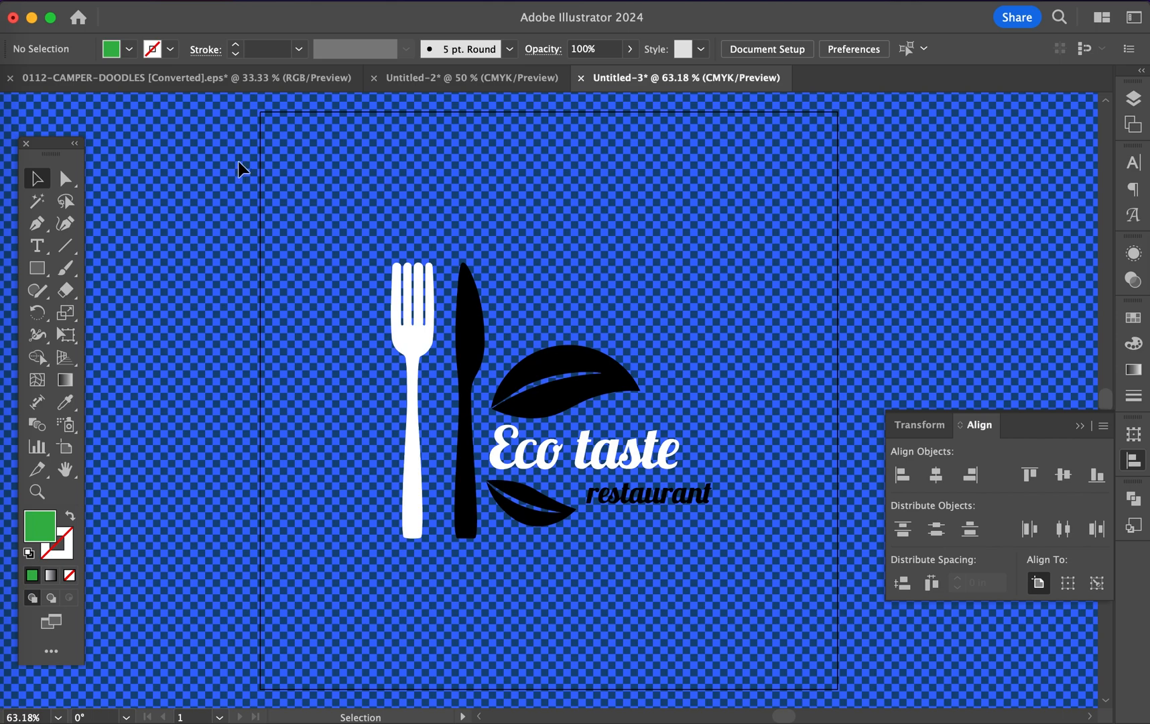
click(101, 3)
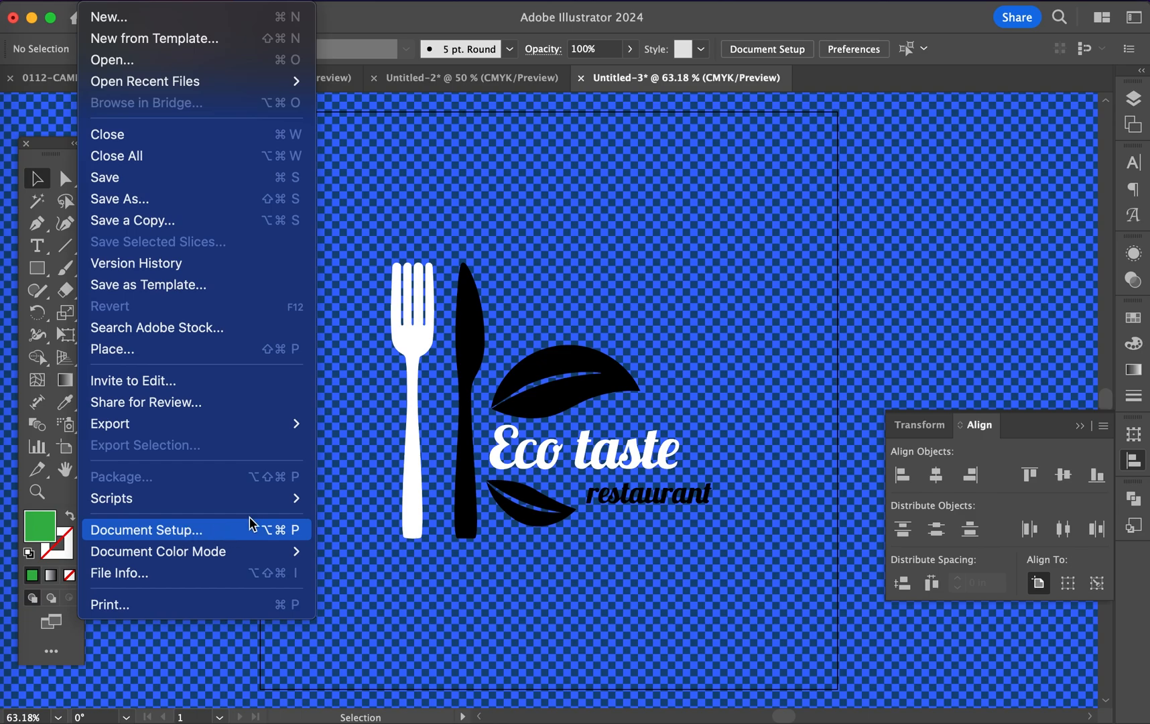
click(337, 448)
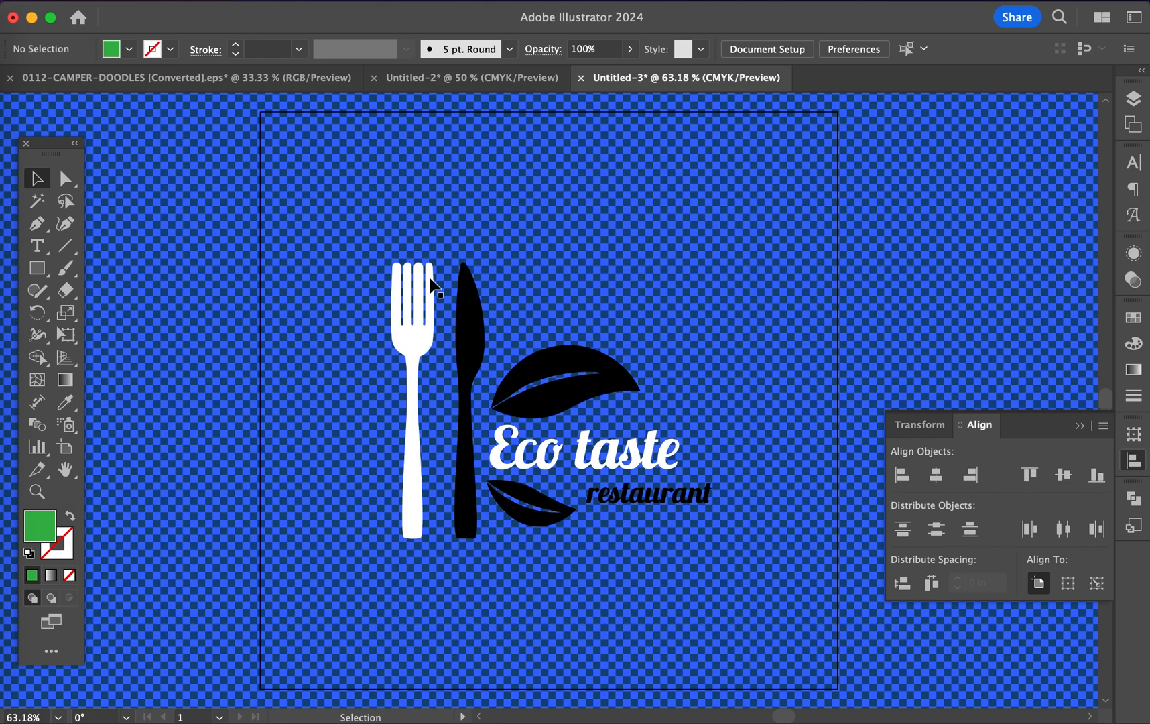
Add a new layer and move it below Layer 1
click(1133, 99)
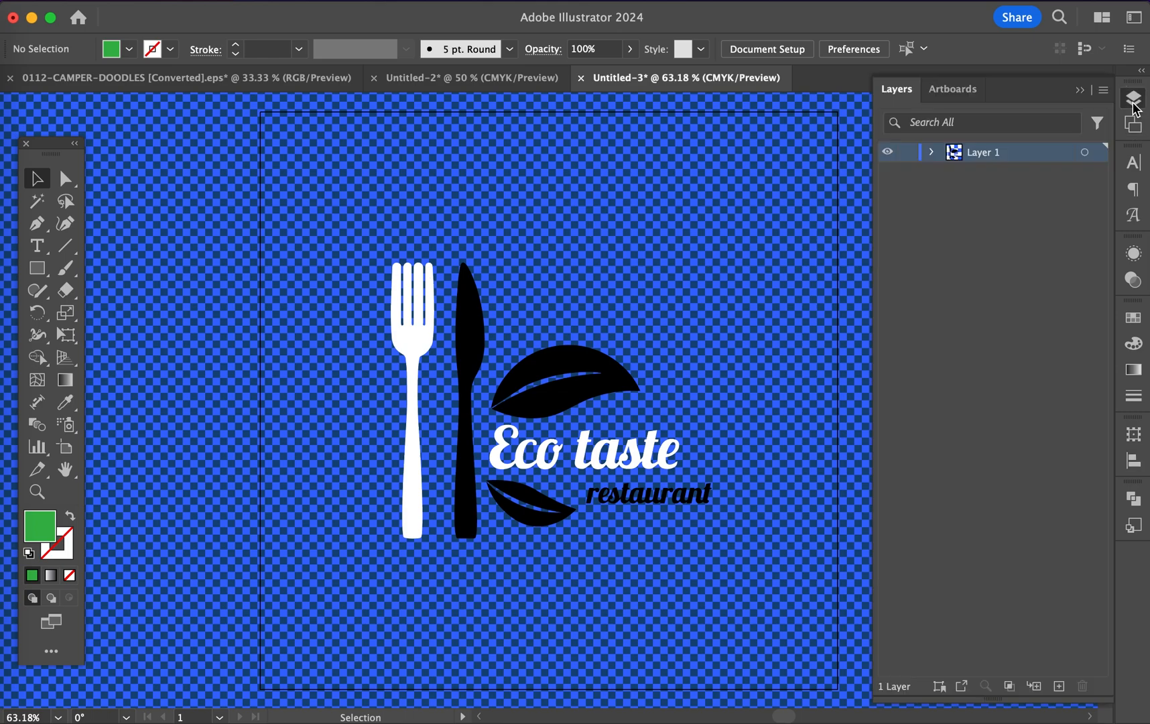
click(1059, 685)
mouse_move(1018, 156)
mouse_down()
mouse_move(1024, 188)
mouse_move(1019, 179)
mouse_up()
Create a 10 by 10 in rectangle with the green fill on the new layer behind the logo
click(36, 267)
click(301, 199)
text(10)
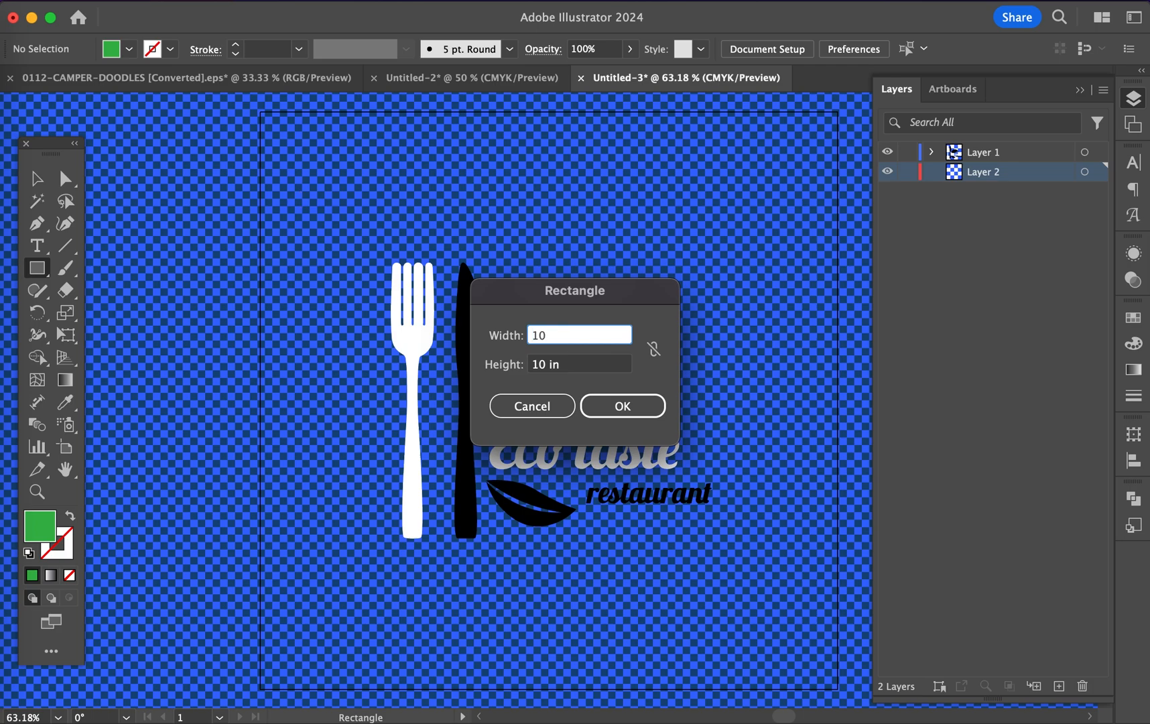
key(Return)
Centre the green rectangle horizontally and vertically on the artboard and clear the selection
click(37, 178)
click(1133, 459)
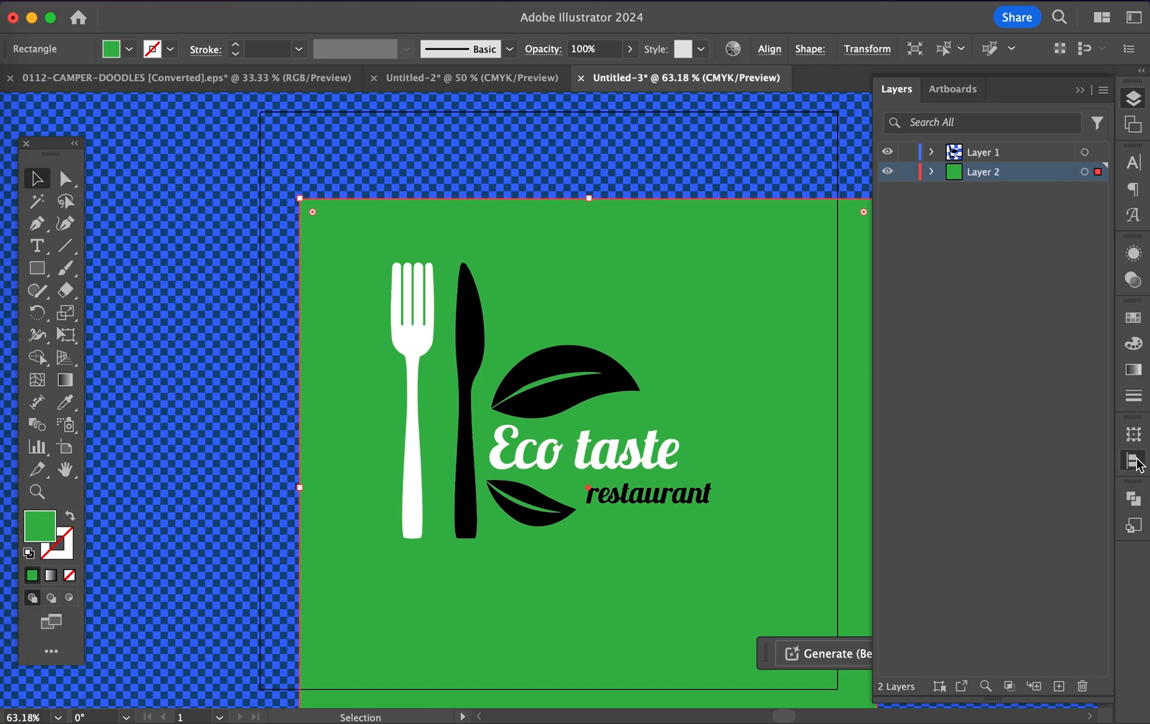
click(936, 476)
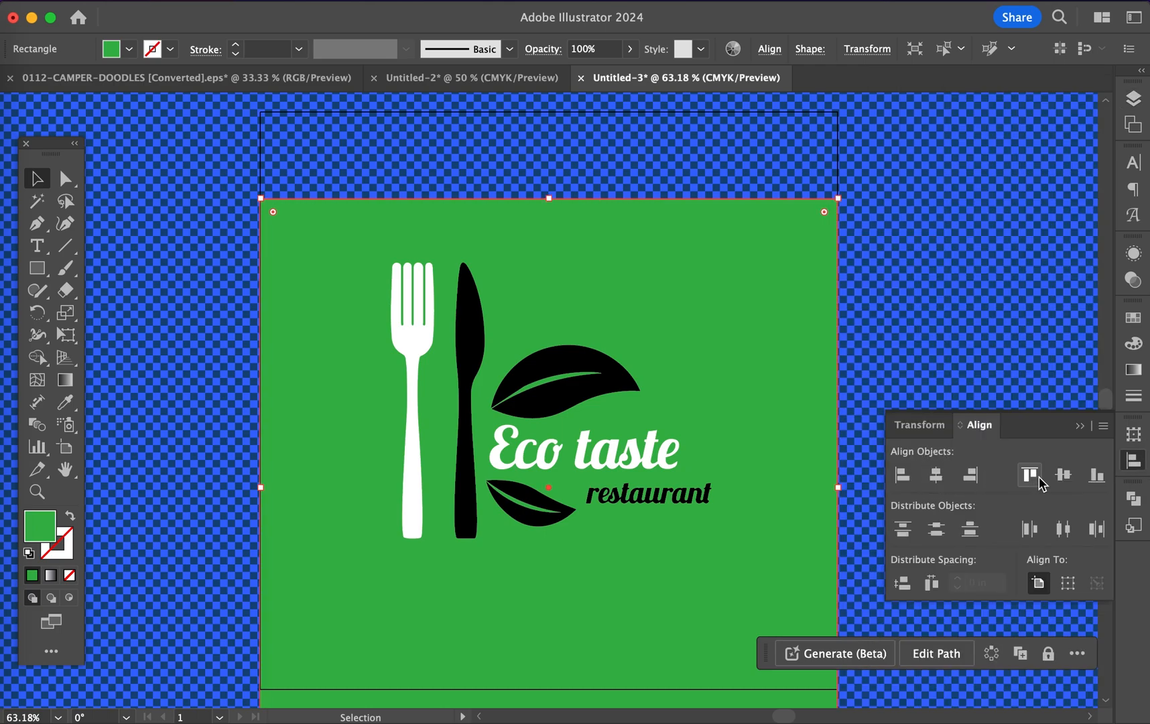
click(1063, 474)
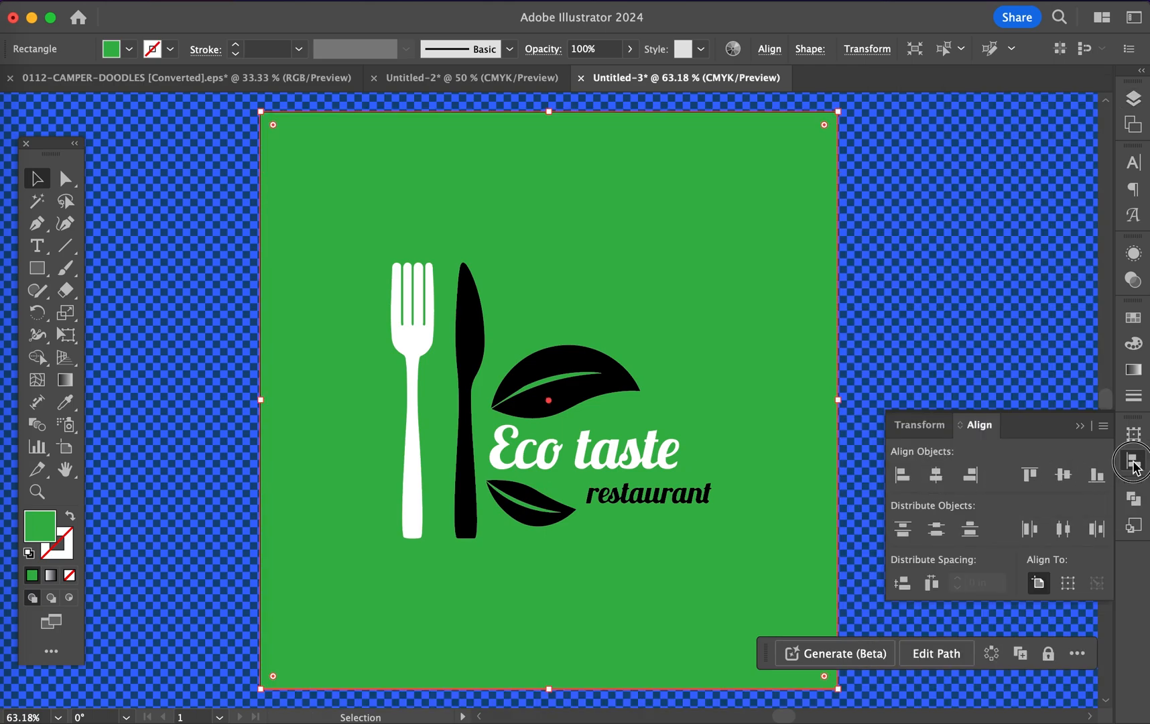
click(1133, 460)
click(916, 354)
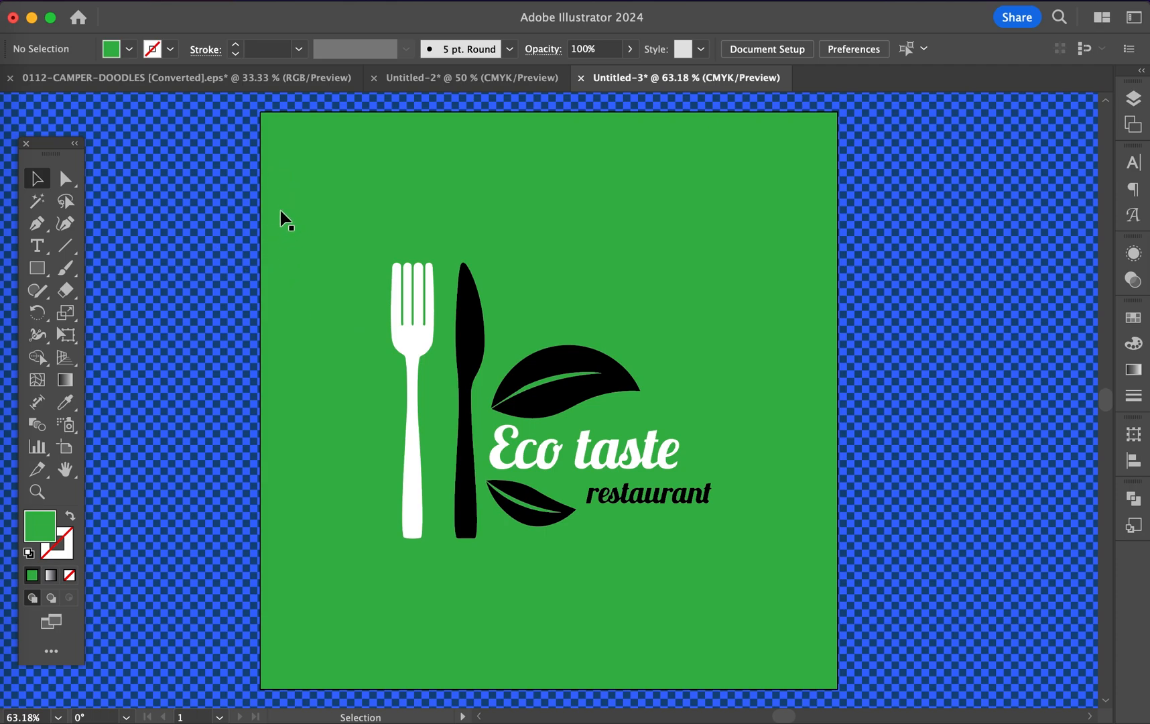
click(298, 172)
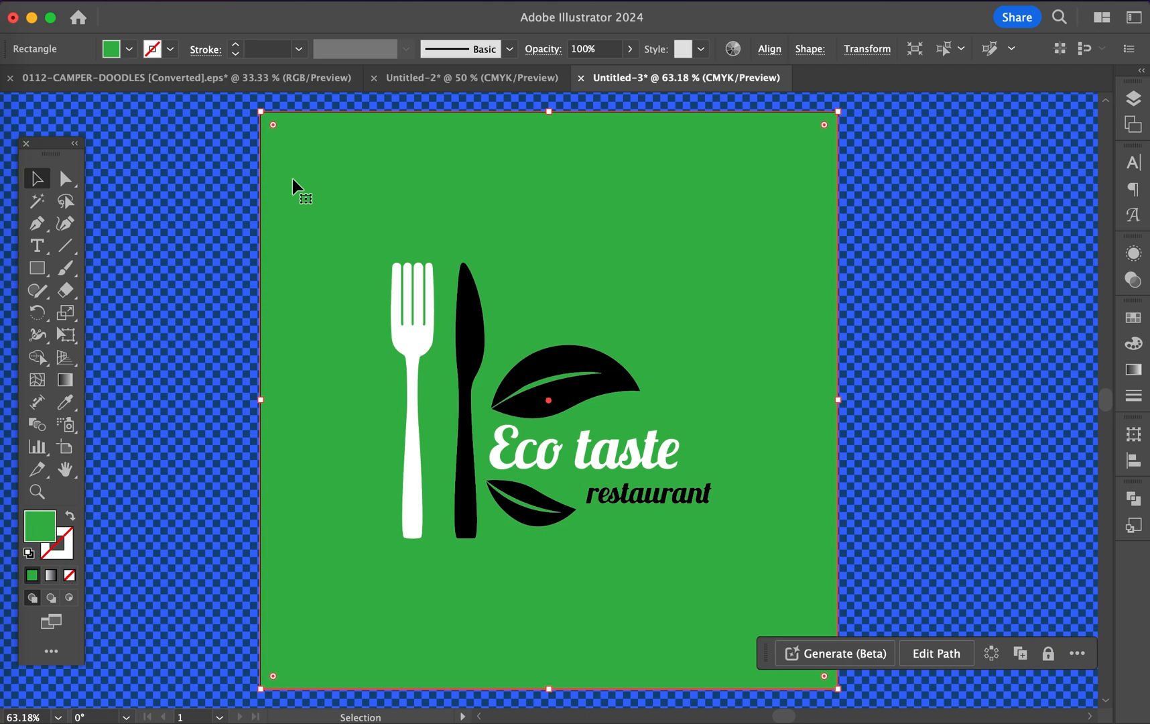
click(204, 238)
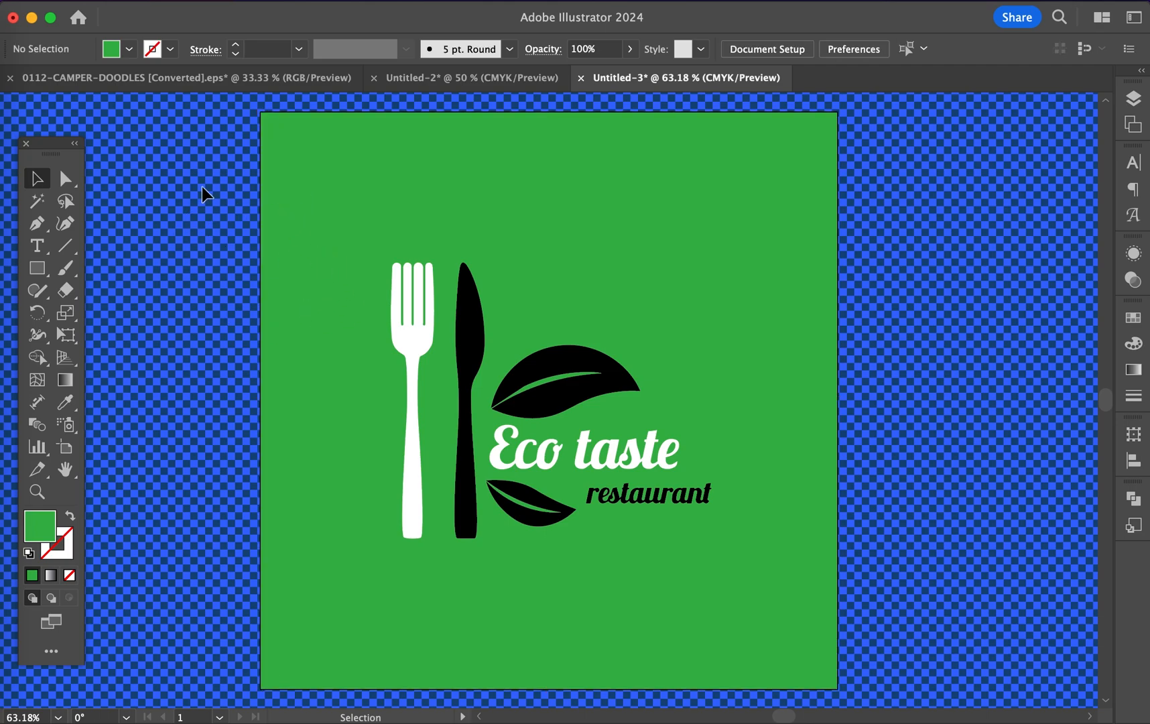